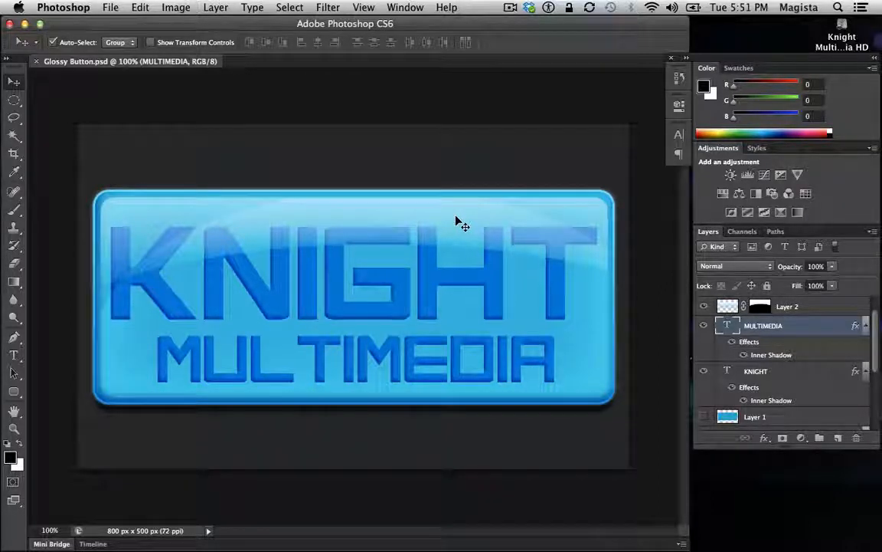
- Create a new 800 × 500 px document at 72 pixels/inch named "Glossy Button Tutorial"
click(110, 10)
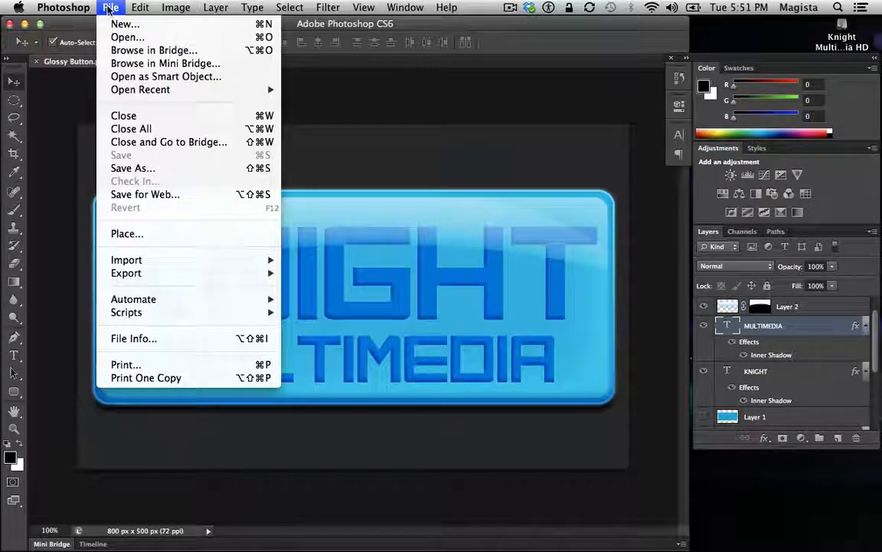
click(131, 29)
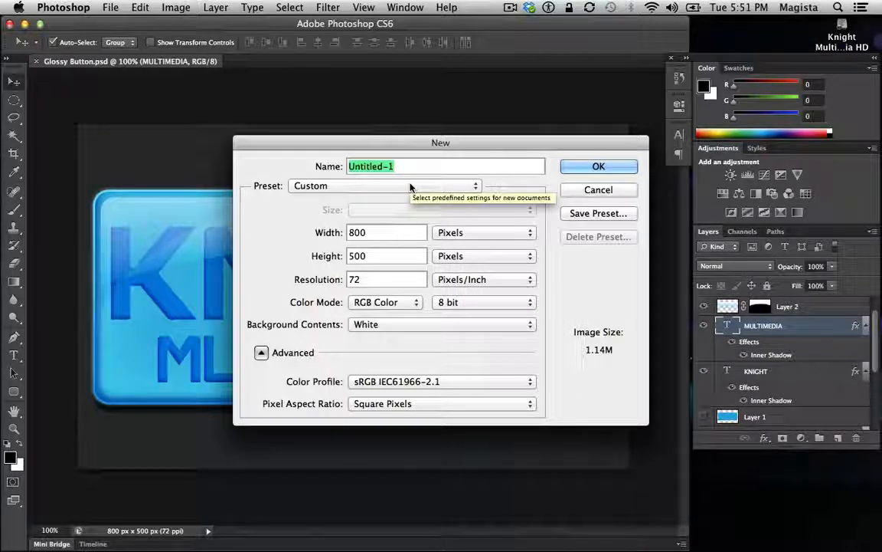
text(G)
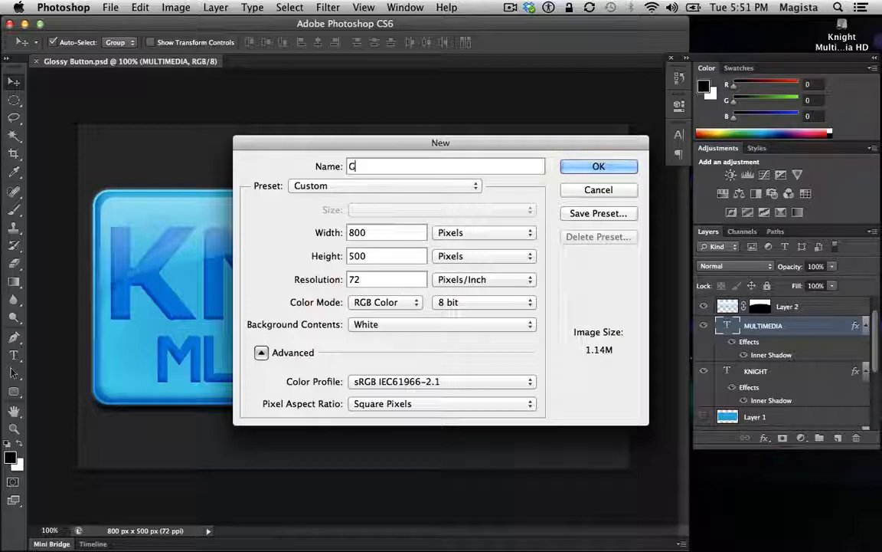
text(LOSlossy But)
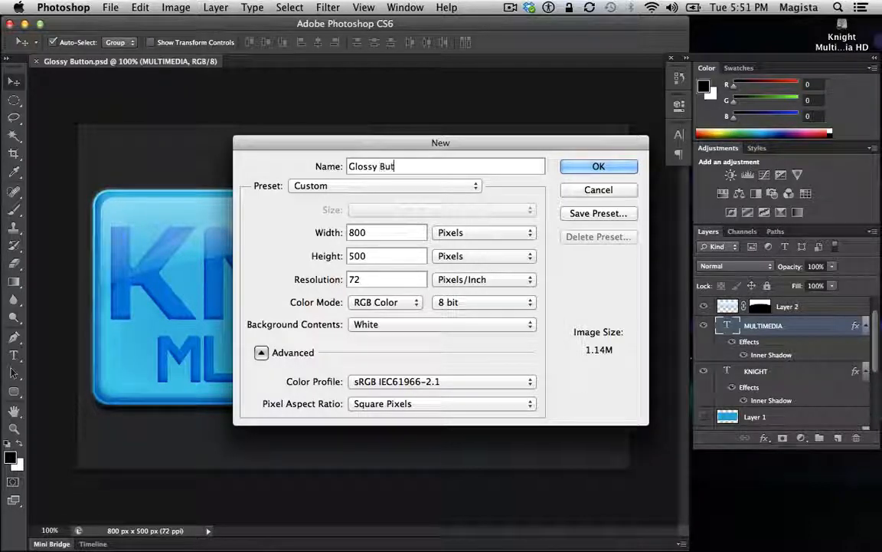
text(ton Tutorial)
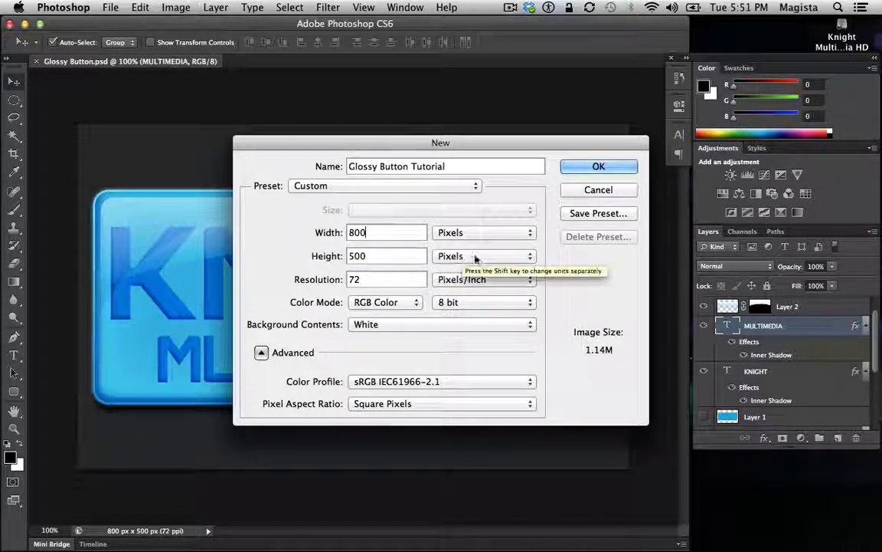
double_click(375, 281)
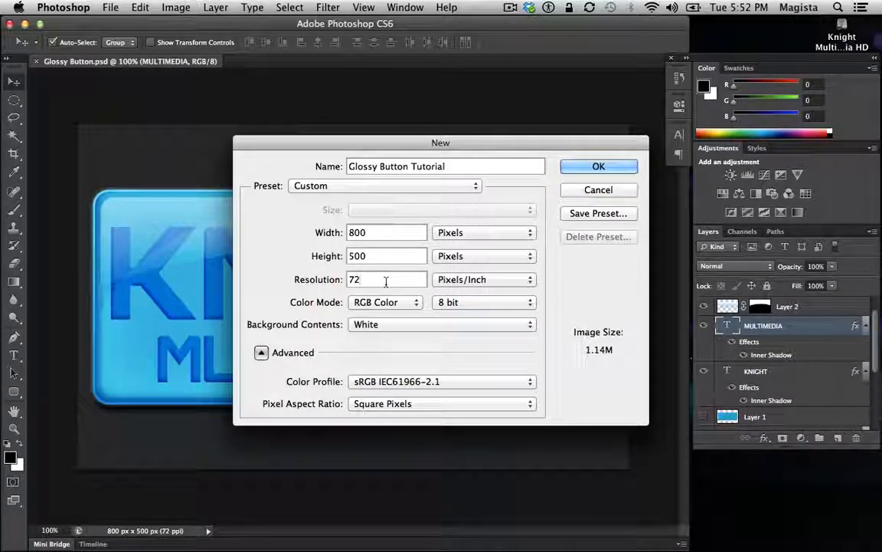
click(599, 170)
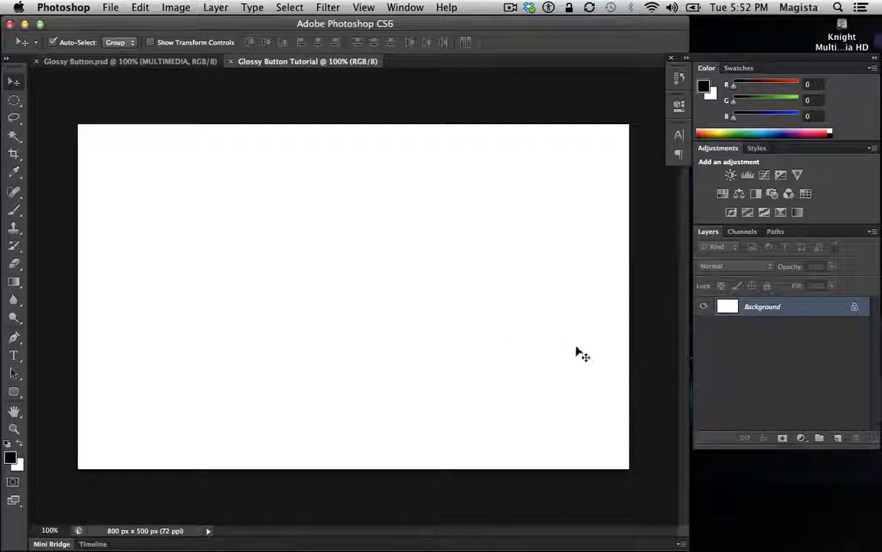
- Set the foreground color to dark gray #5f5d5d and fill the Background layer with it
click(12, 458)
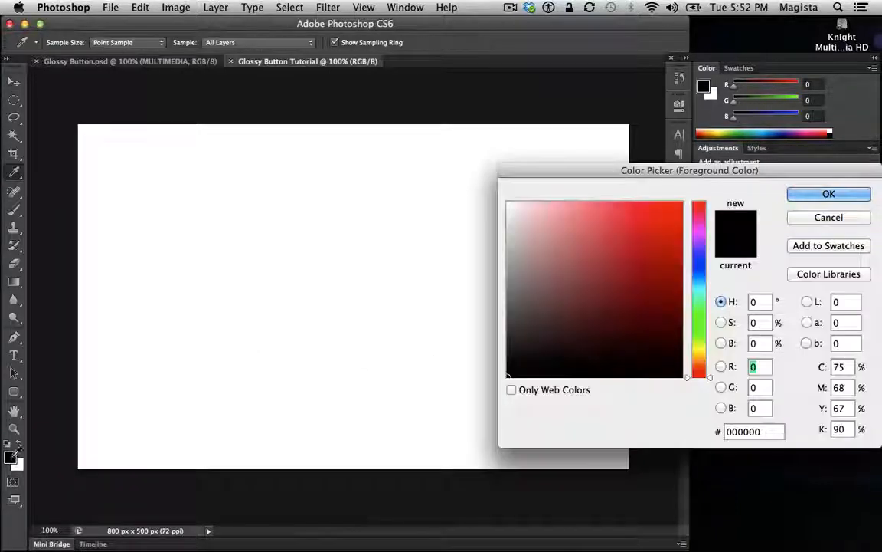
drag(460, 279, 460, 312)
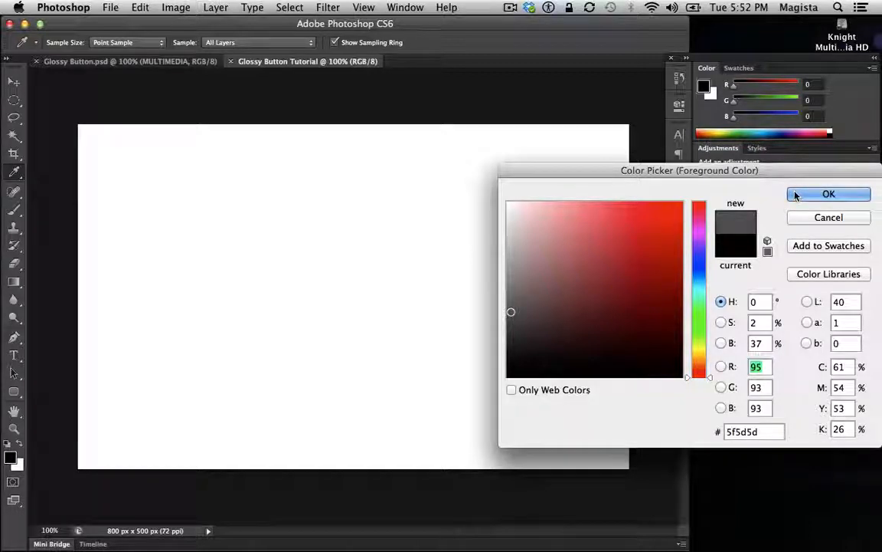
click(786, 193)
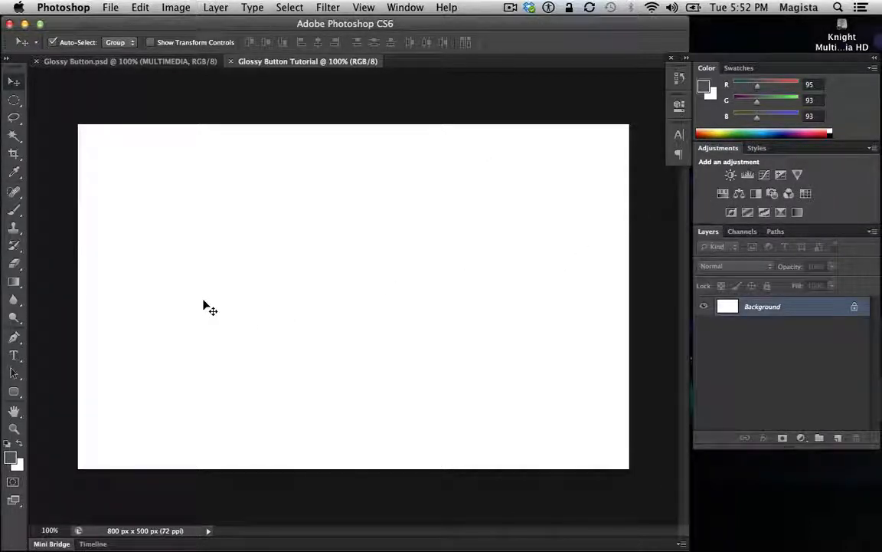
key(alt+BackSpace)
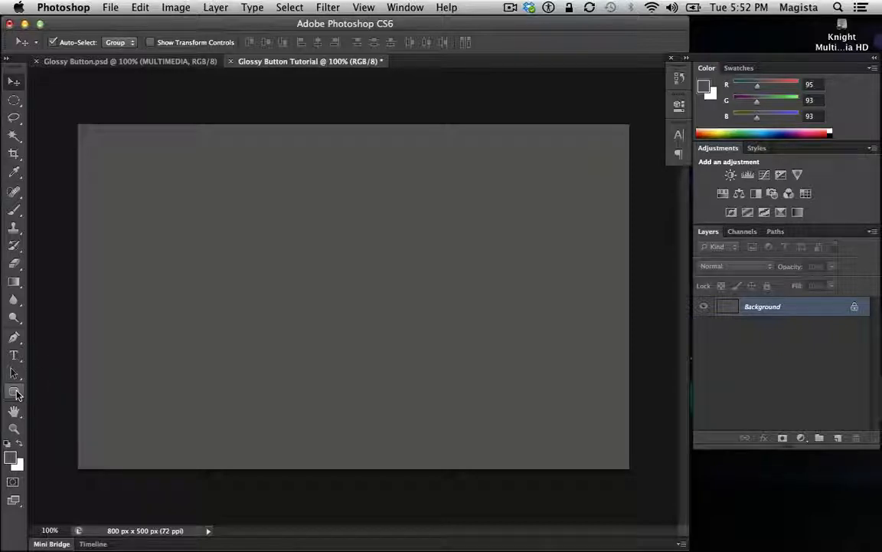
- Draw a rounded rectangle about 754 × 294 px across the canvas, with a light blue fill, no stroke and a 20 px radius
click(14, 397)
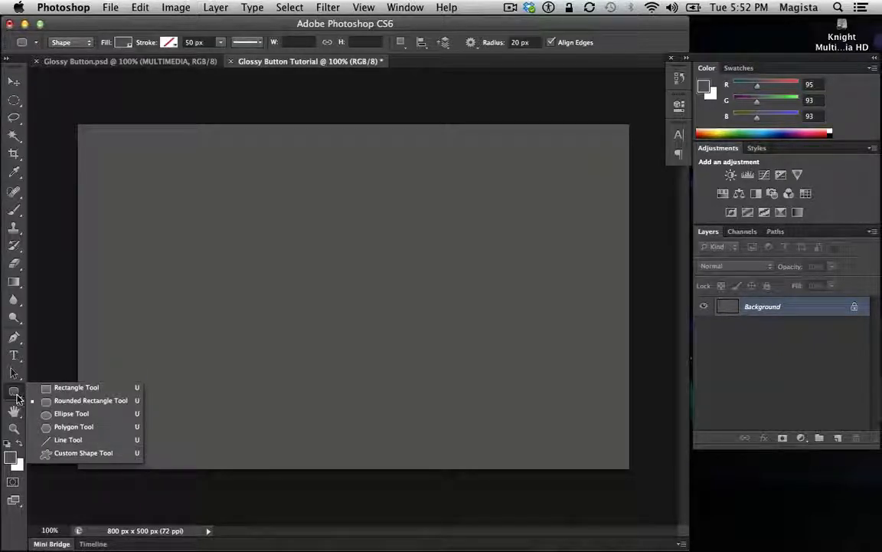
click(72, 400)
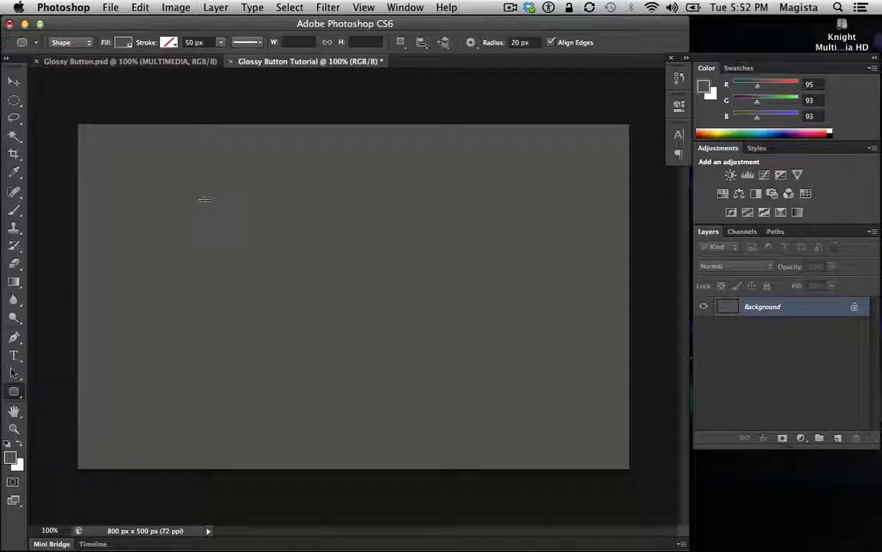
click(524, 43)
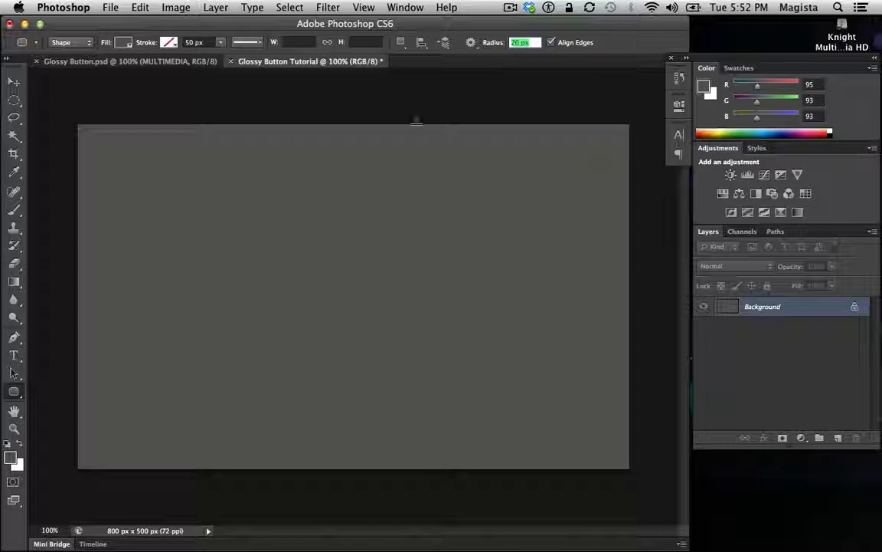
click(168, 43)
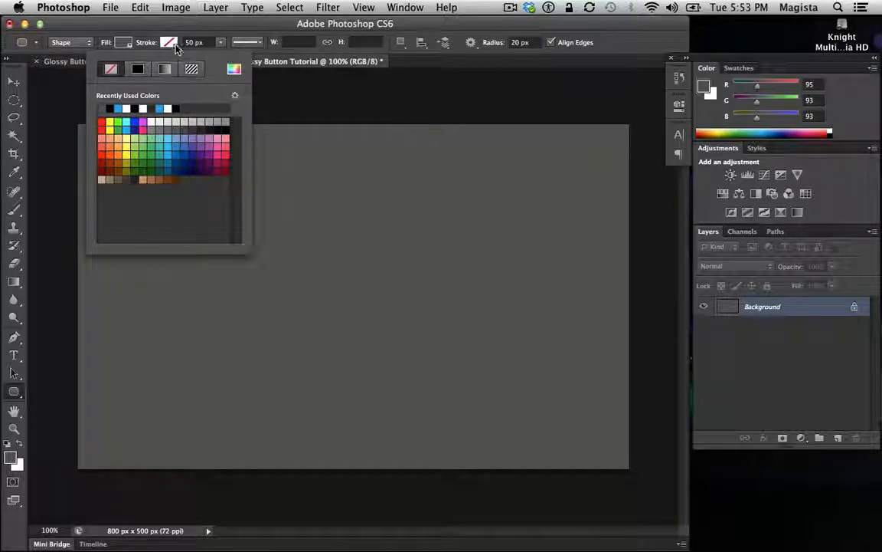
click(175, 46)
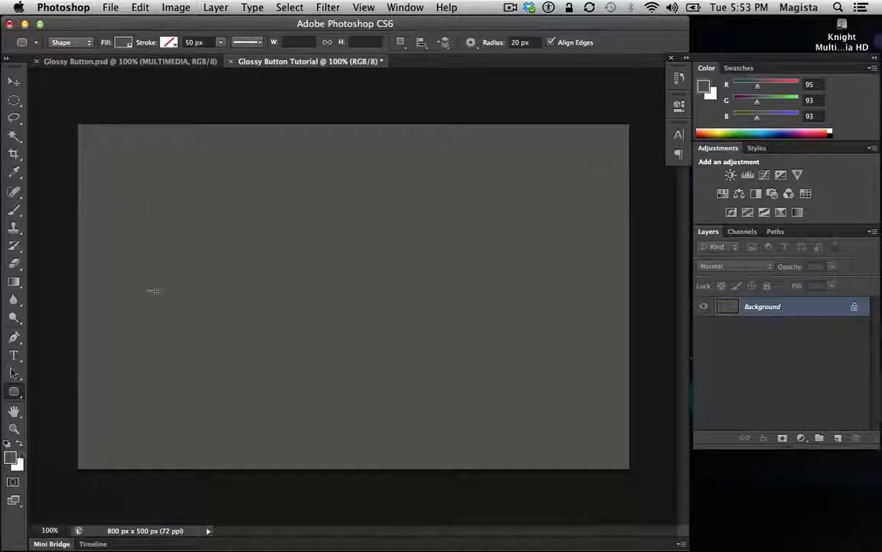
click(121, 43)
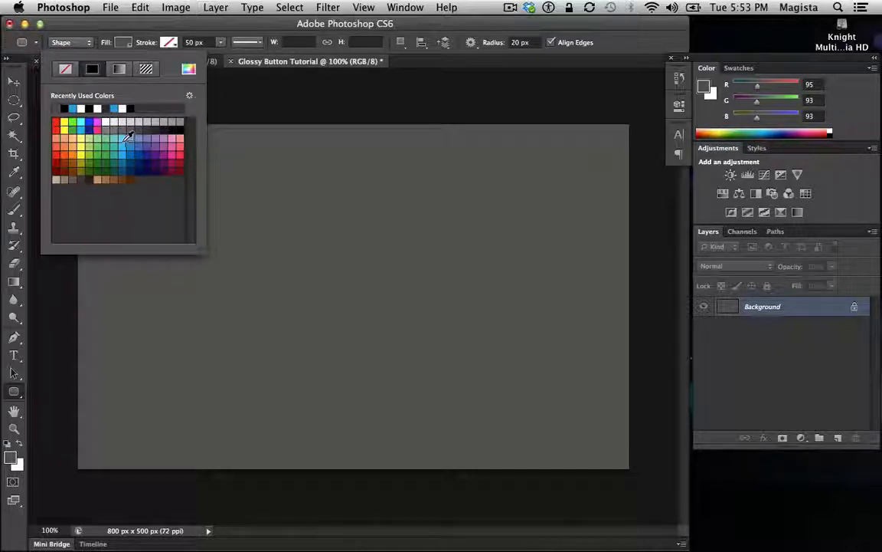
click(117, 127)
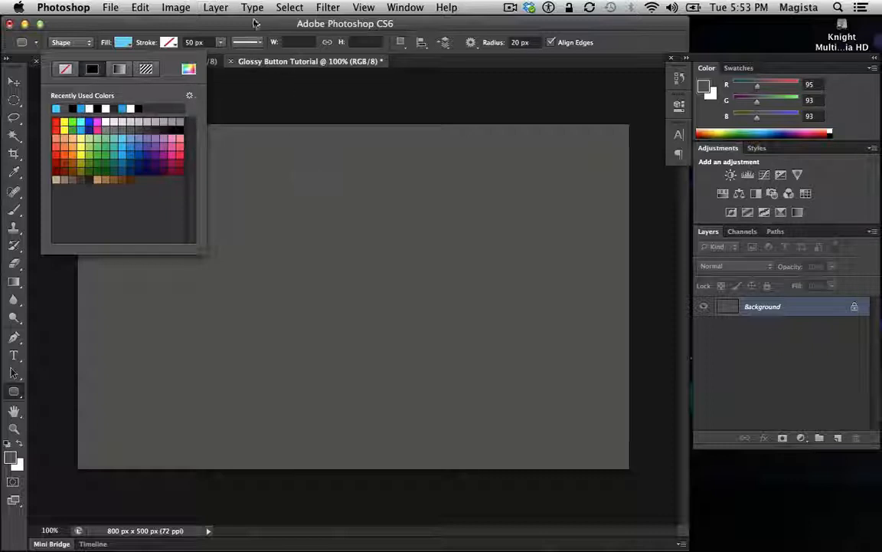
click(229, 21)
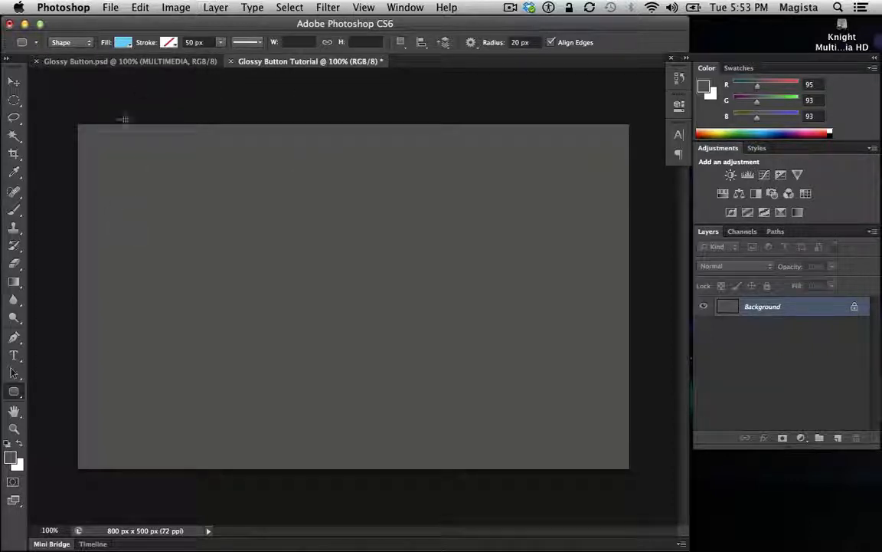
drag(123, 212, 613, 378)
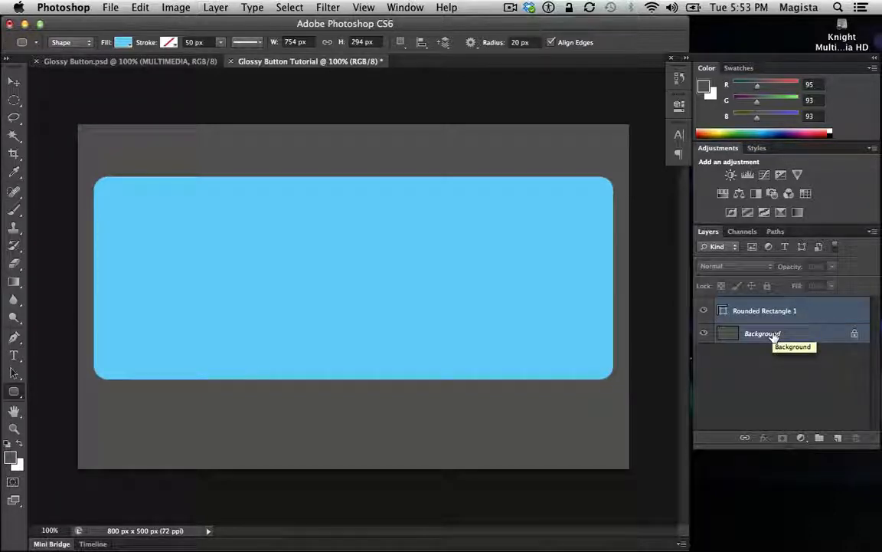
- Align the vertical centers of the rounded rectangle and the Background layer
shift+click(775, 335)
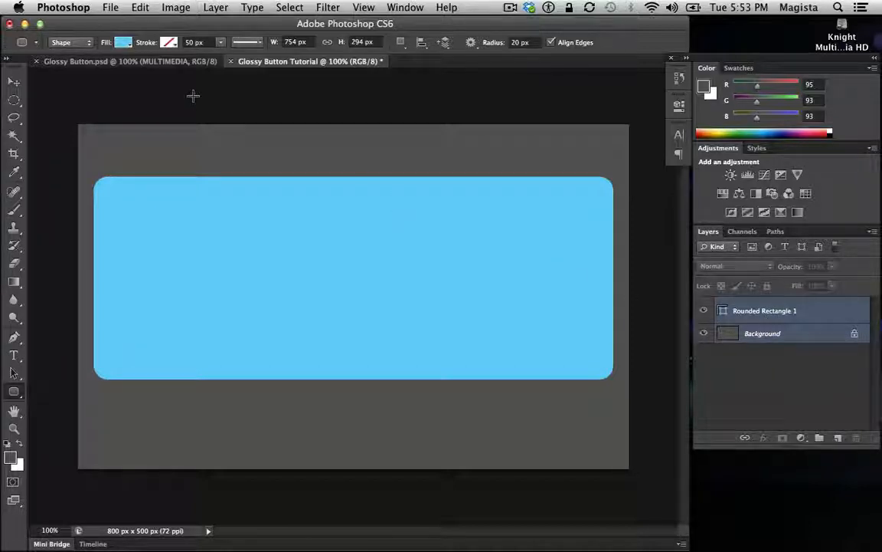
click(16, 82)
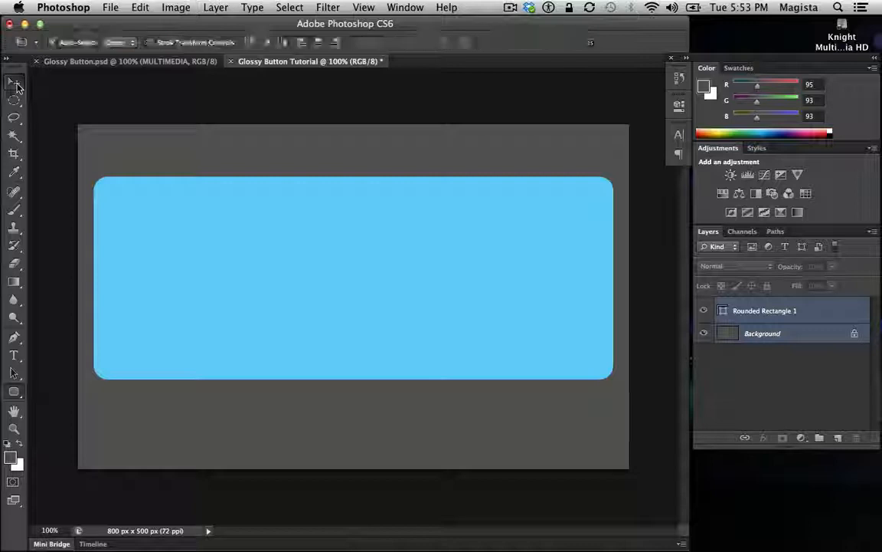
click(266, 44)
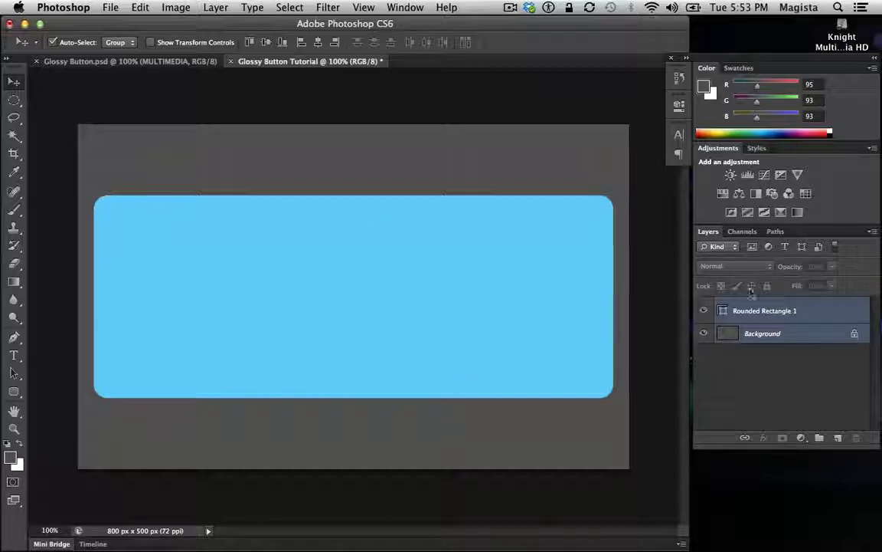
- Add a Stroke layer style to the rounded rectangle, with the fill type set to Gradient and the angle to 90°
click(797, 314)
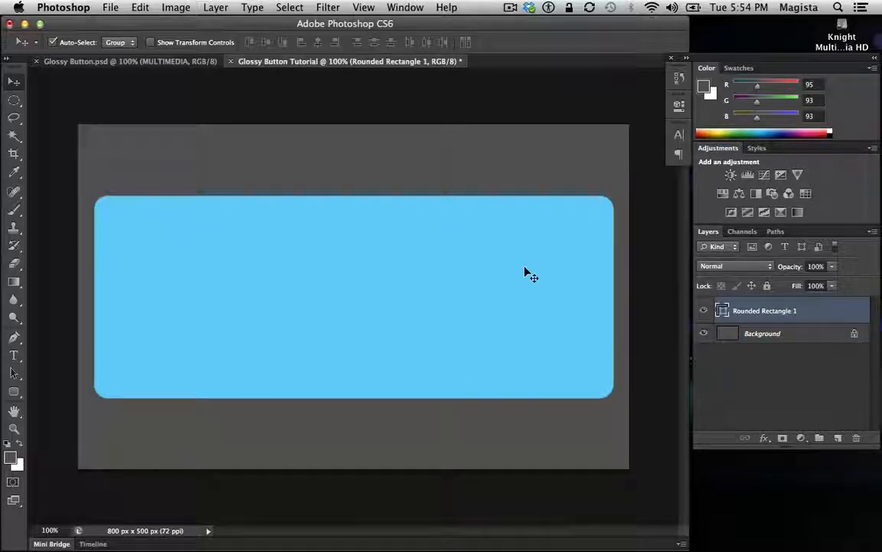
double_click(832, 315)
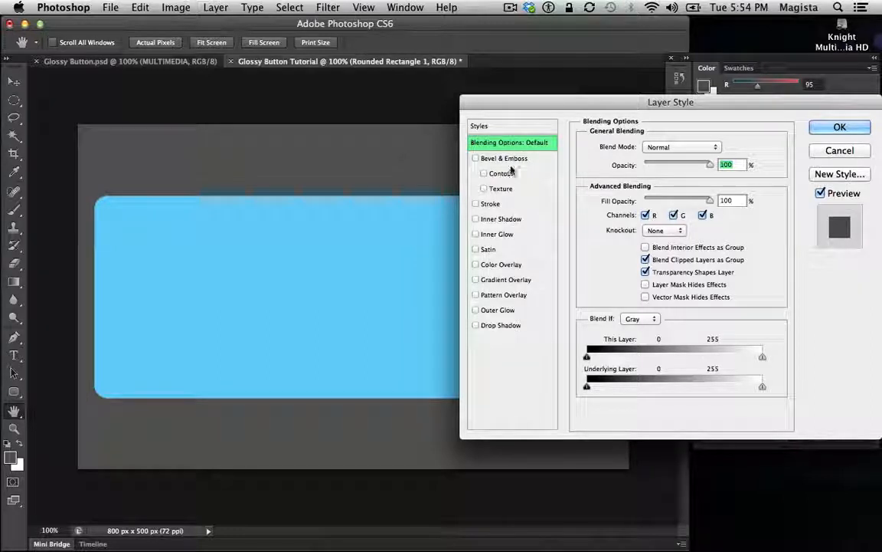
click(476, 204)
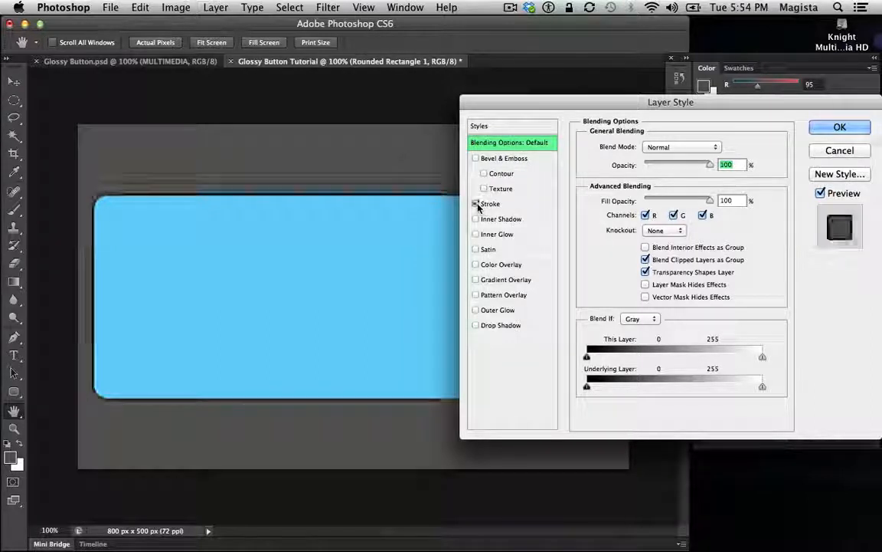
click(491, 204)
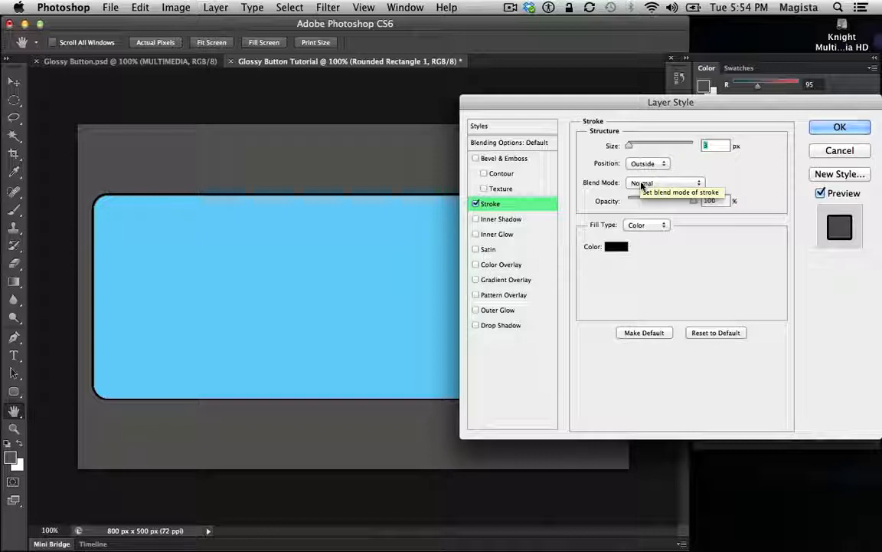
click(616, 246)
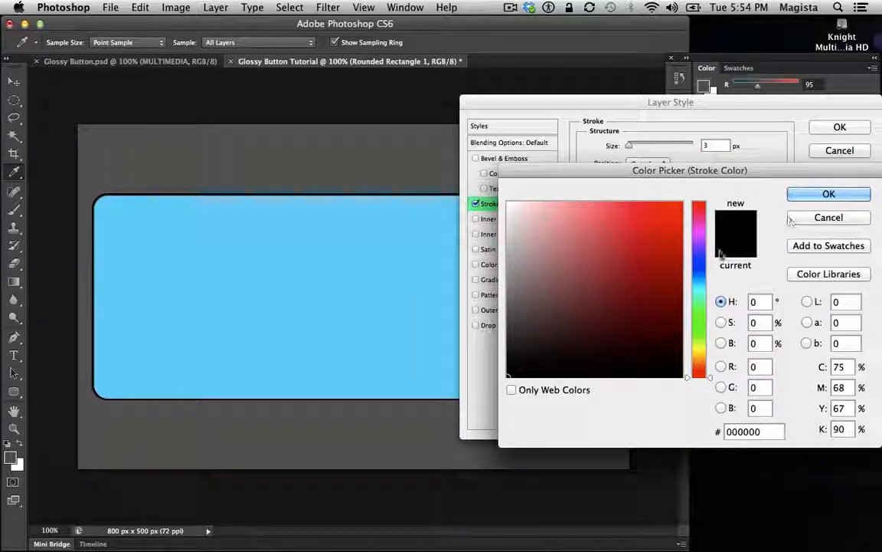
click(814, 217)
click(640, 224)
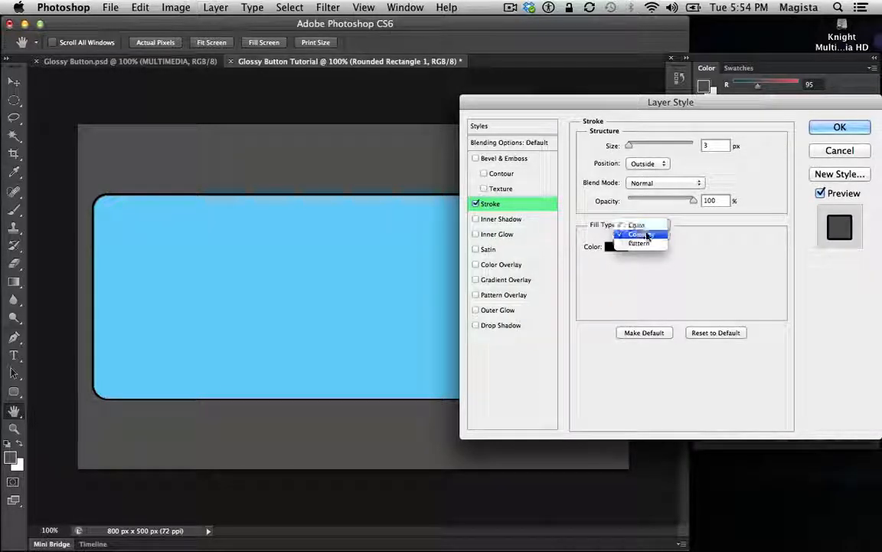
click(647, 236)
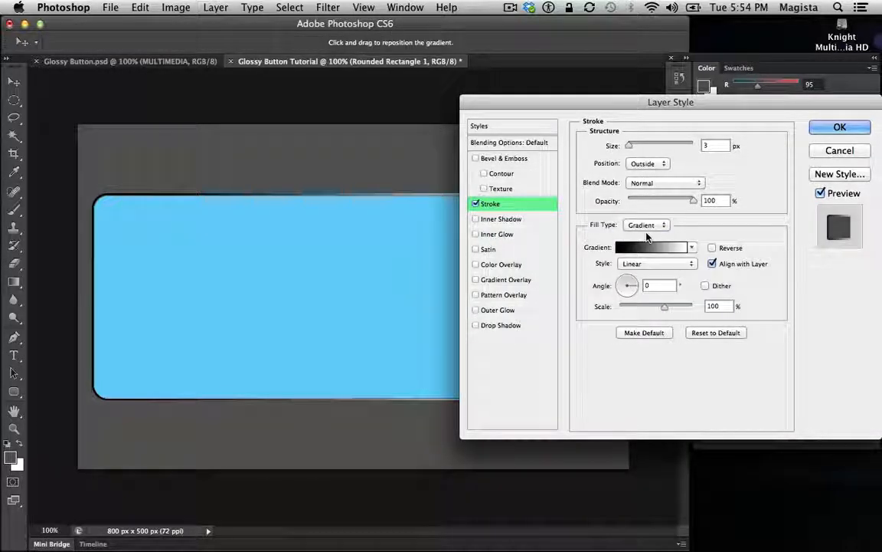
double_click(657, 283)
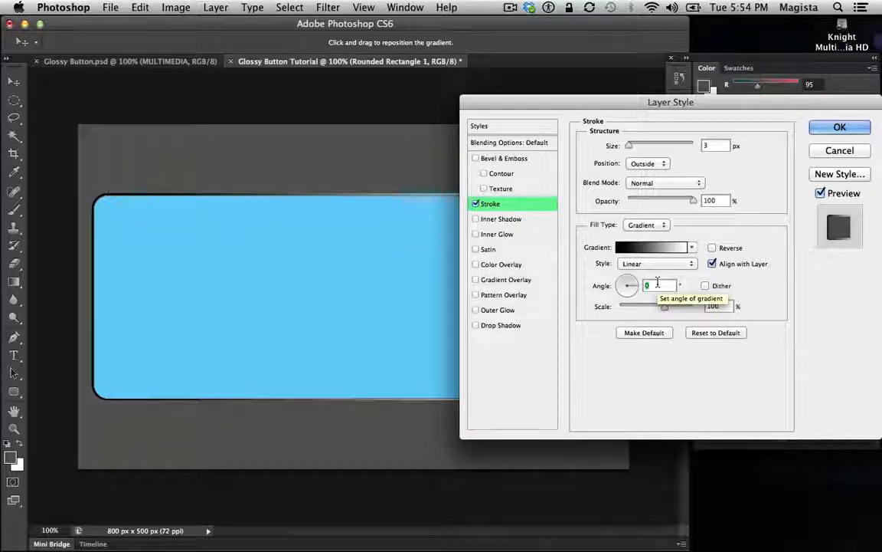
text(90)
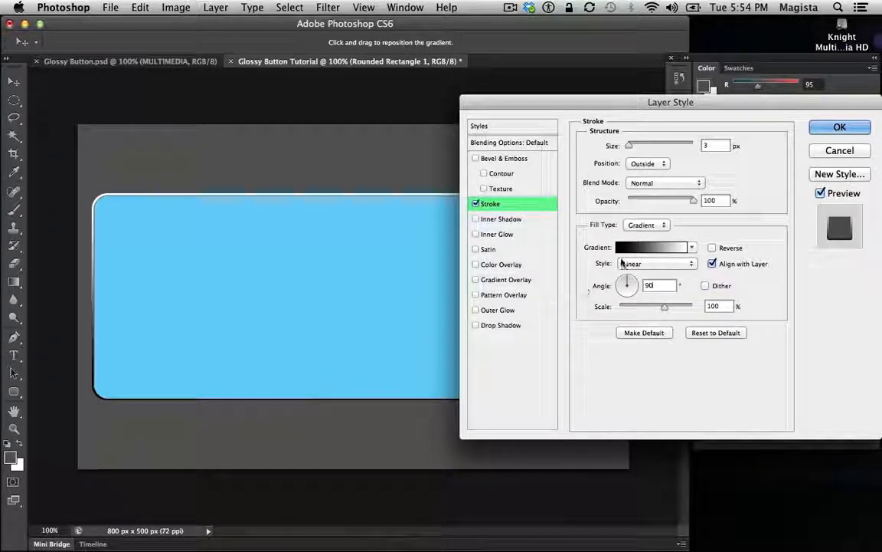
- Set the color stop at location 0% of the stroke gradient to blue #057cc8
click(634, 248)
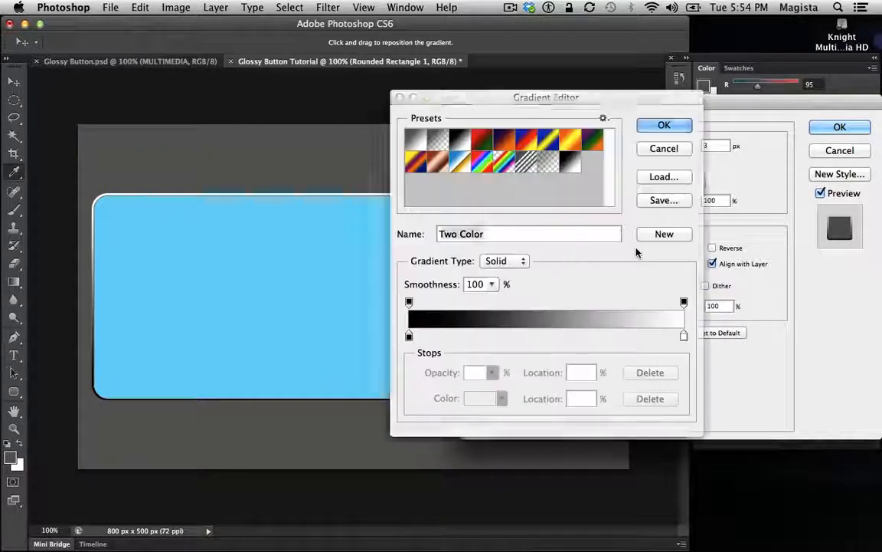
click(409, 337)
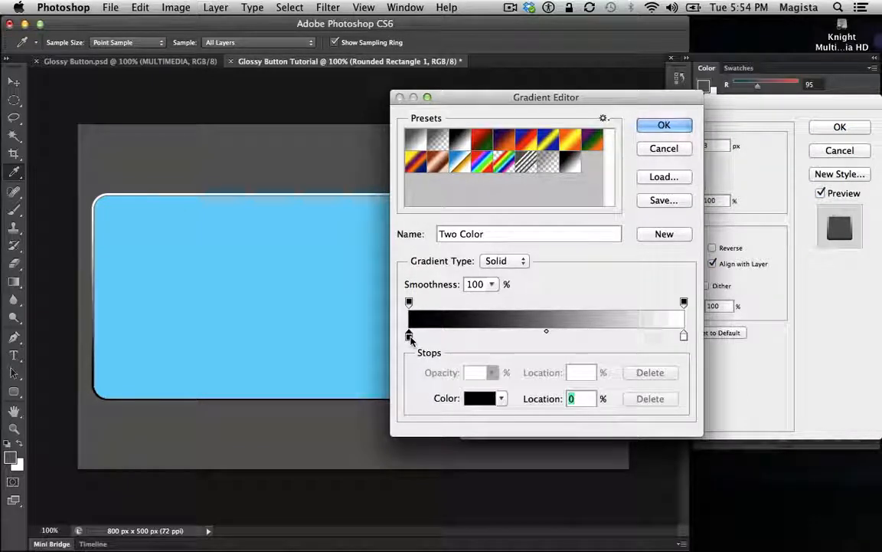
click(480, 397)
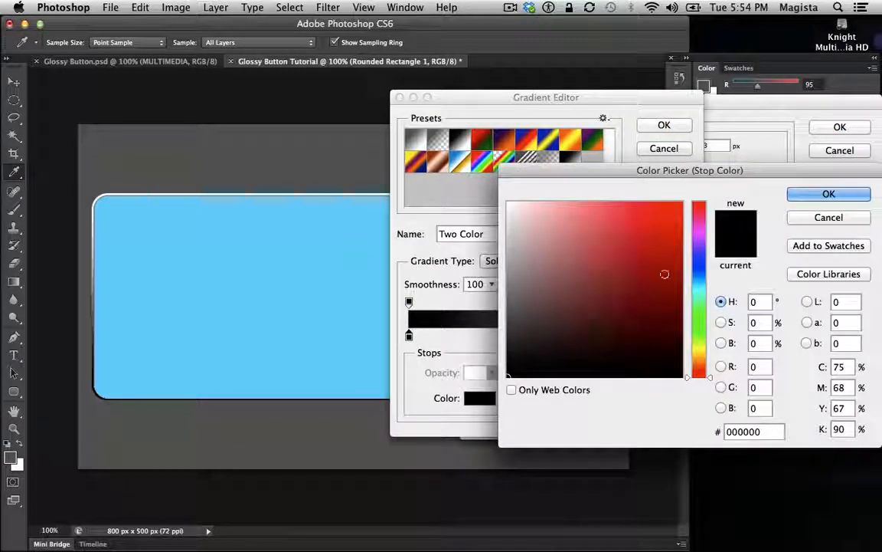
click(700, 274)
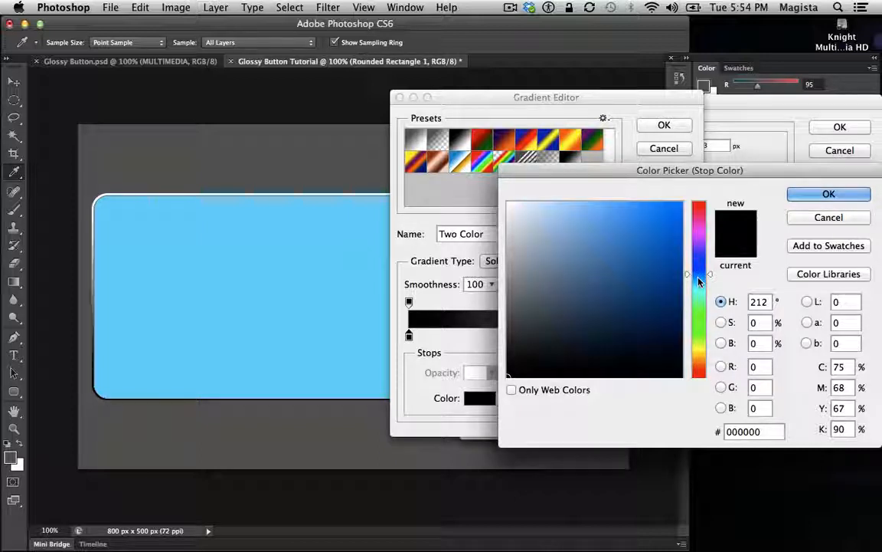
mouse_move(698, 280)
mouse_down()
mouse_move(681, 272)
mouse_move(672, 225)
mouse_up()
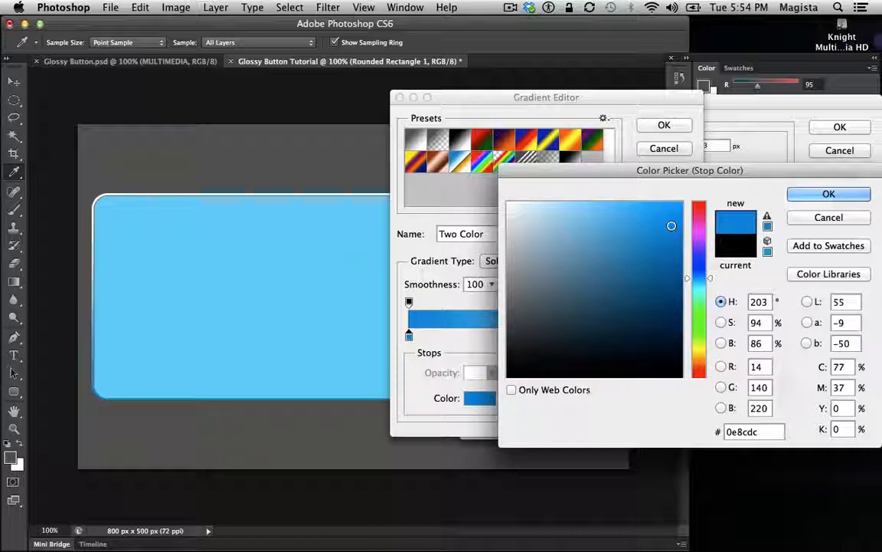
click(678, 239)
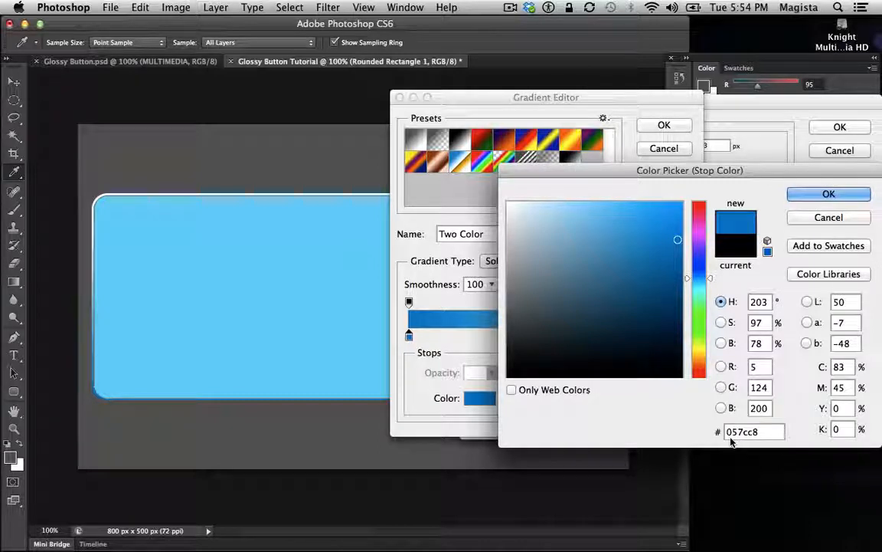
click(841, 198)
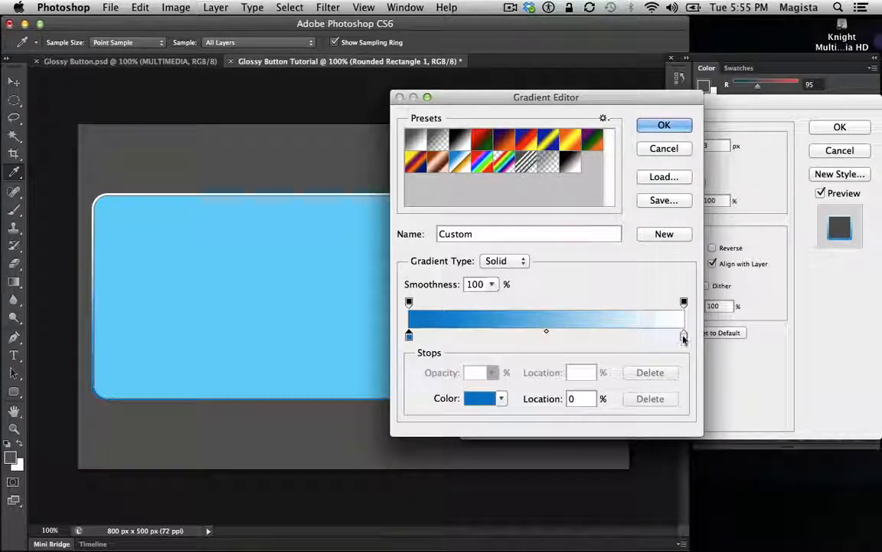
- Set the color stop at location 100% of the stroke gradient to light cyan-blue #85e2f9
double_click(684, 337)
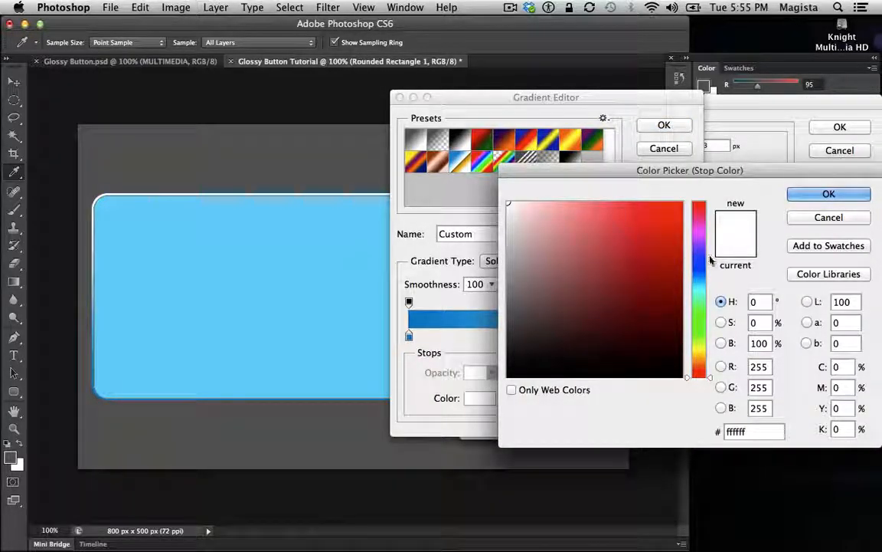
click(225, 261)
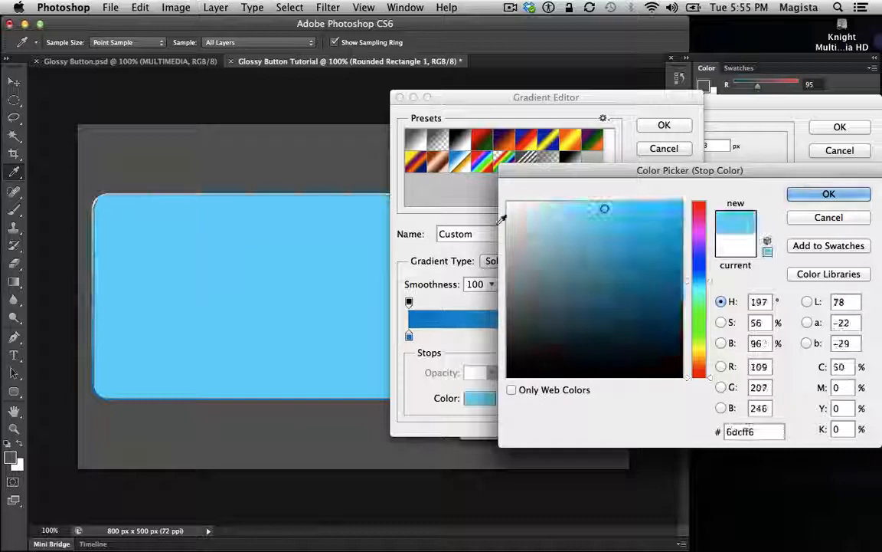
click(586, 208)
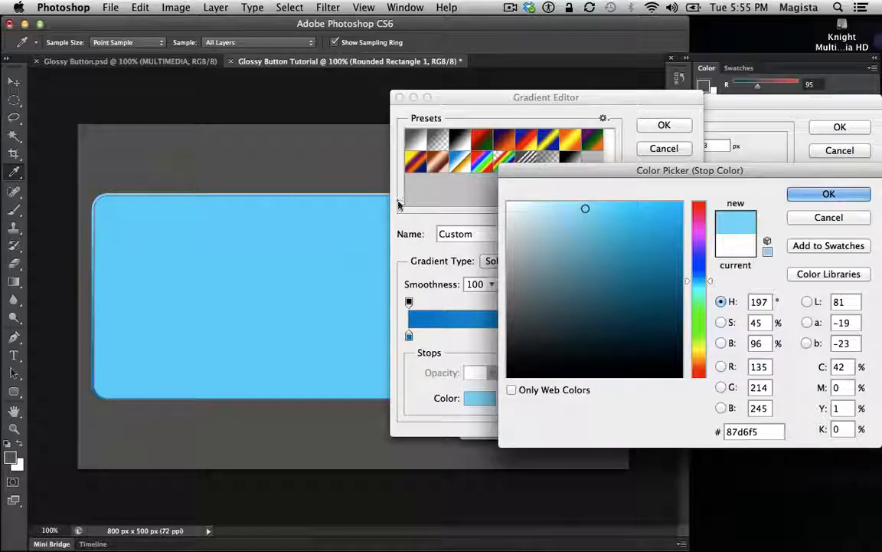
click(699, 284)
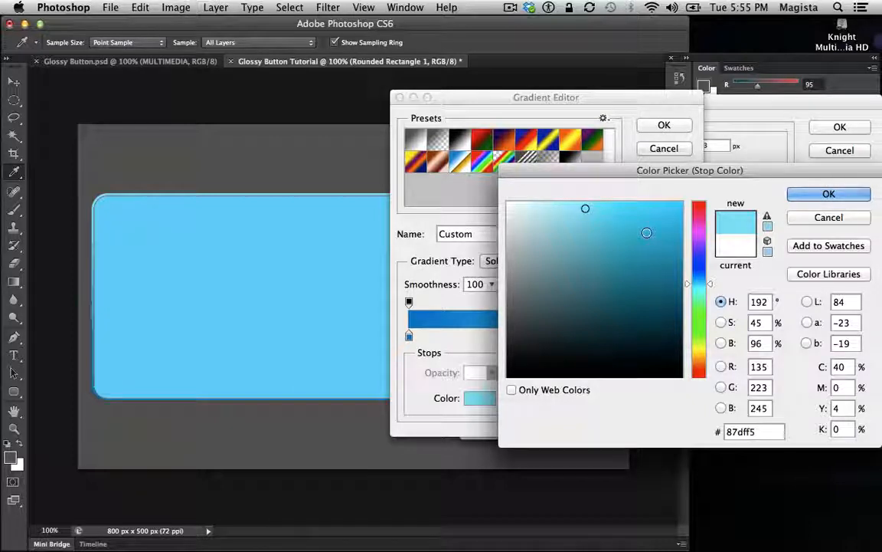
drag(566, 204, 634, 208)
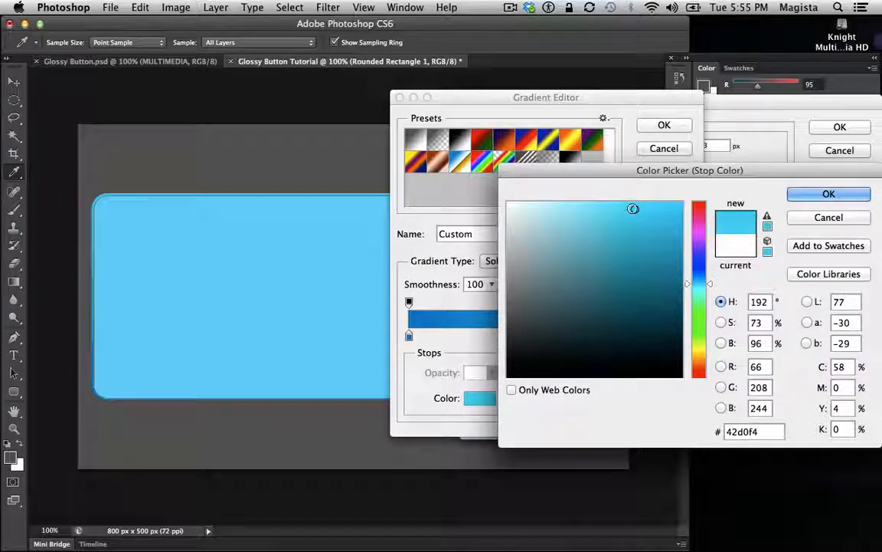
drag(596, 205, 588, 205)
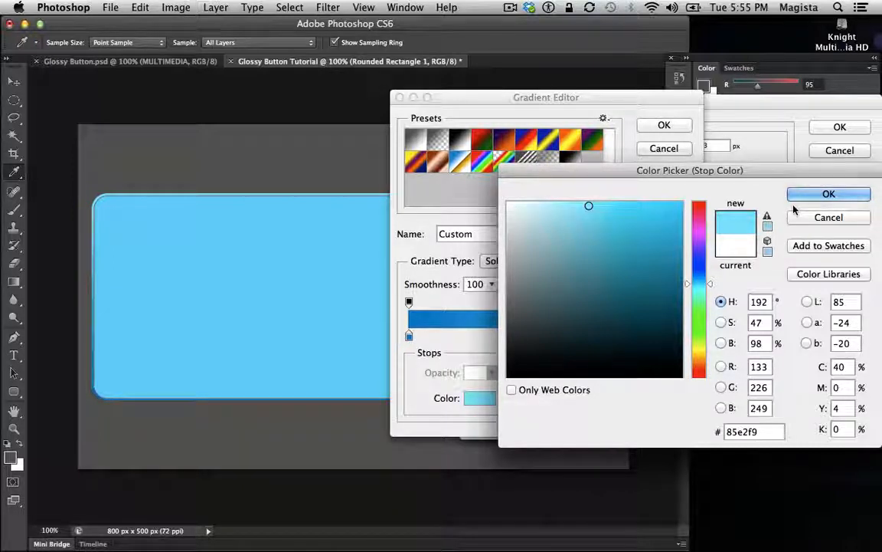
click(820, 194)
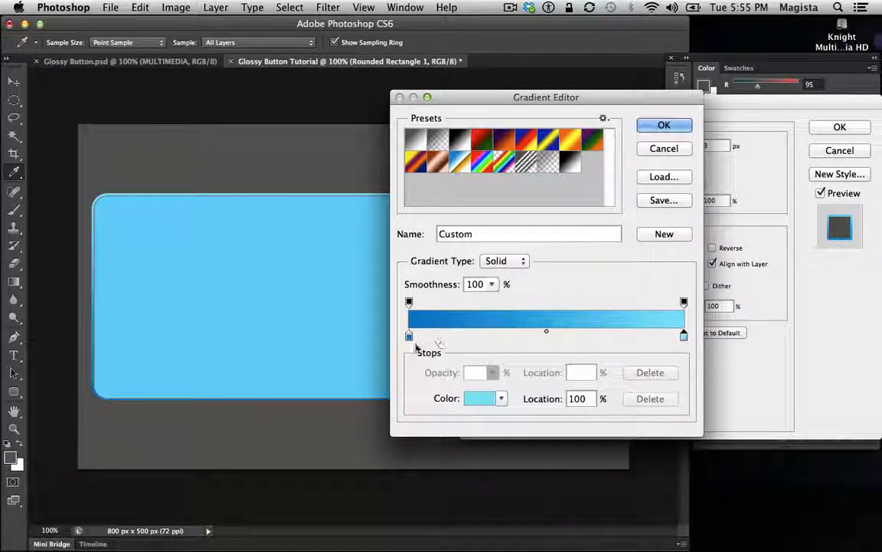
- Darken the stroke gradient's 0% color stop to #0870b2 and apply the edited gradient to the stroke
double_click(409, 337)
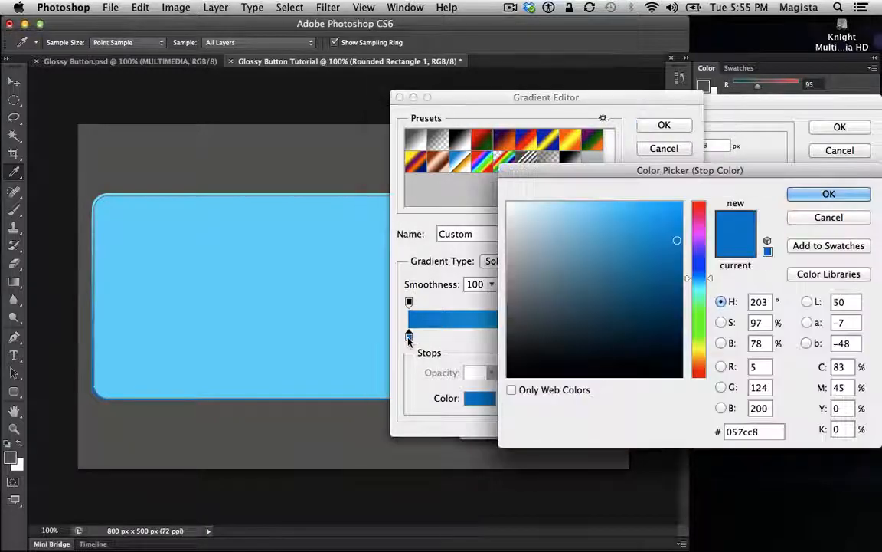
click(700, 281)
drag(700, 282, 695, 261)
click(658, 228)
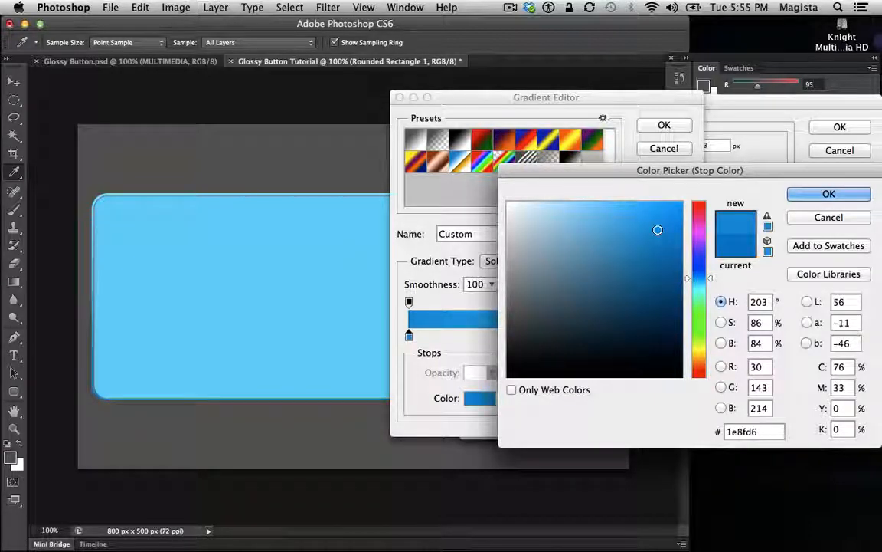
click(658, 235)
click(658, 241)
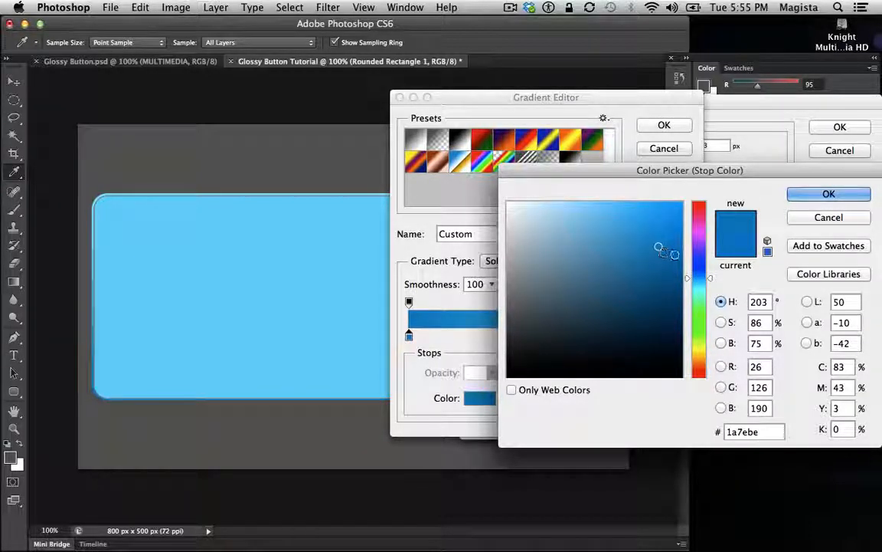
click(674, 254)
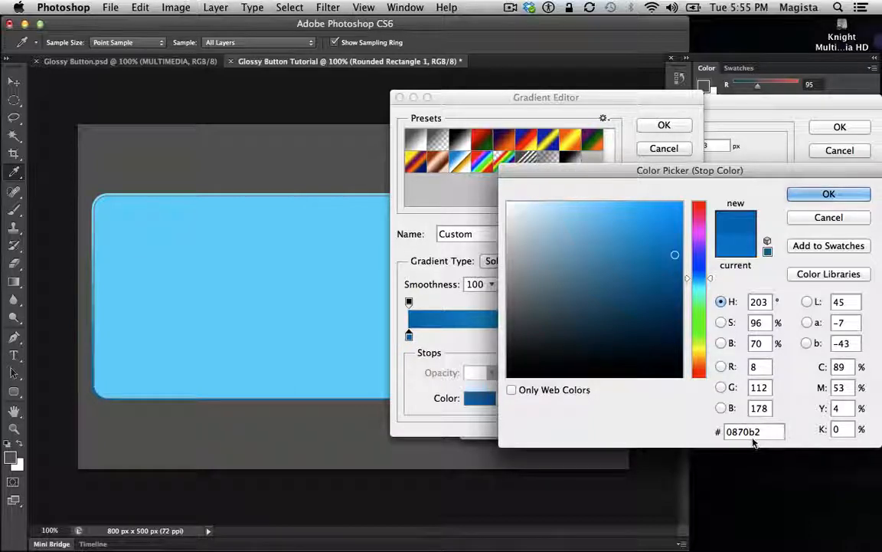
click(829, 194)
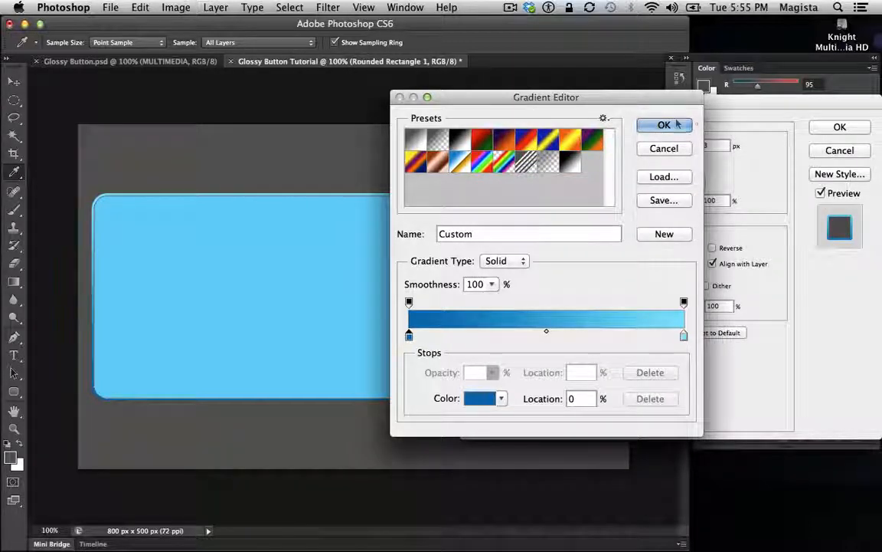
click(666, 124)
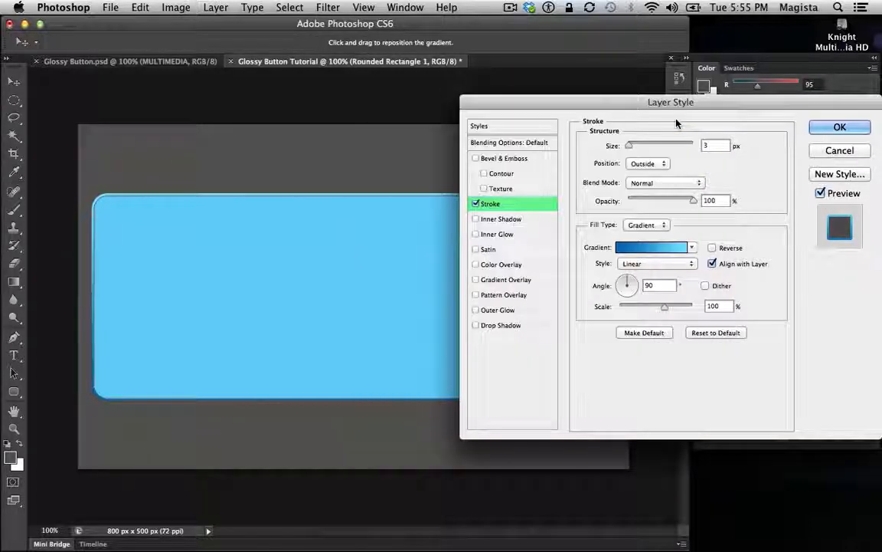
- Add an Inner Shadow to the rounded rectangle with an angle of -90° and a size of 6 px
click(475, 219)
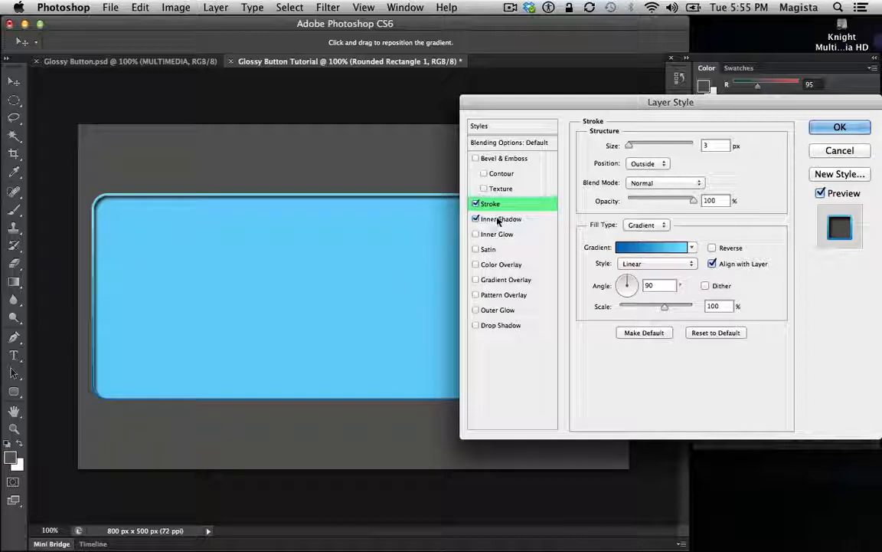
click(499, 220)
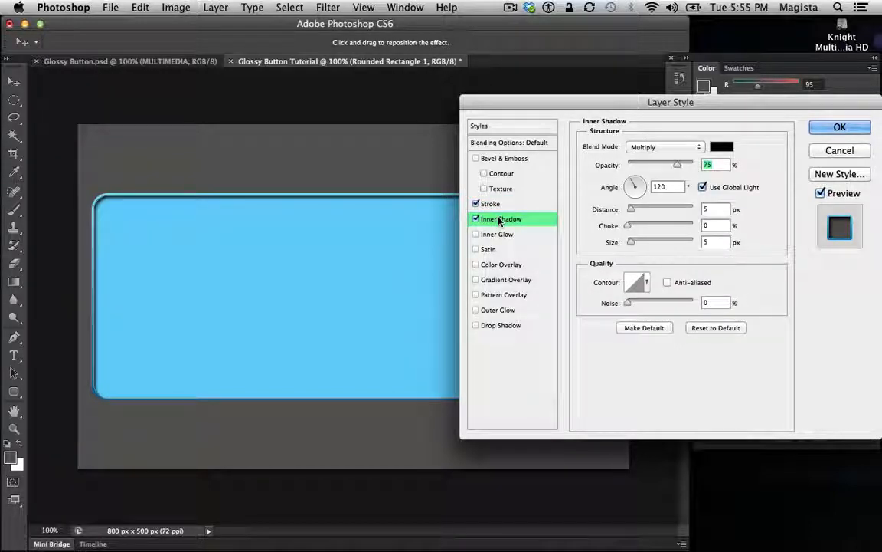
click(671, 187)
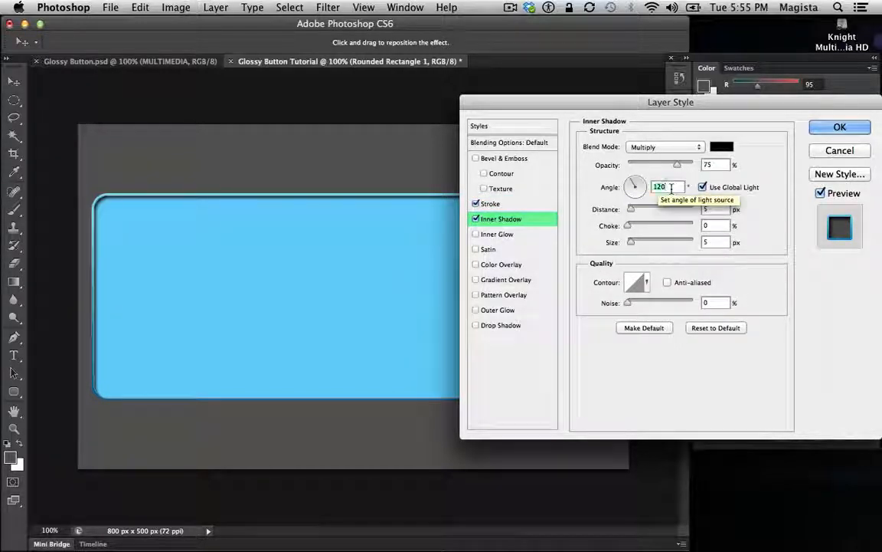
text(90)
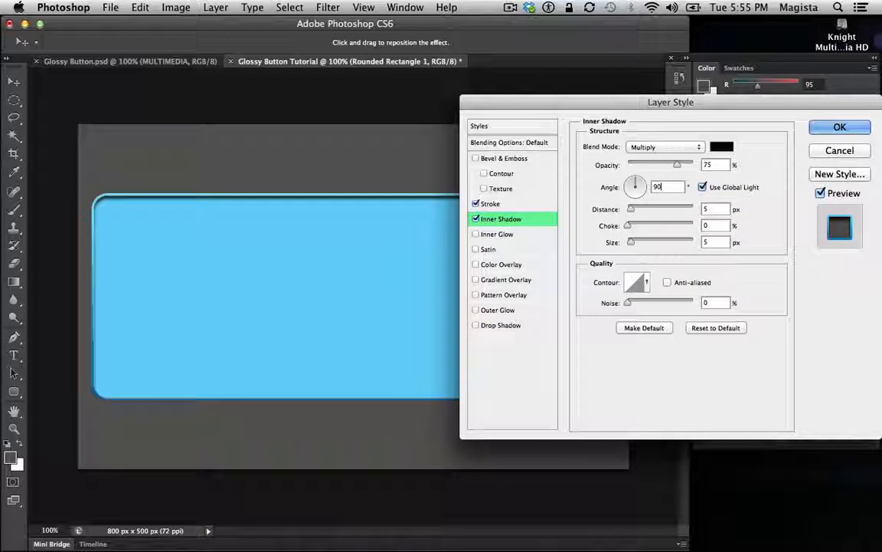
click(655, 186)
text(-)
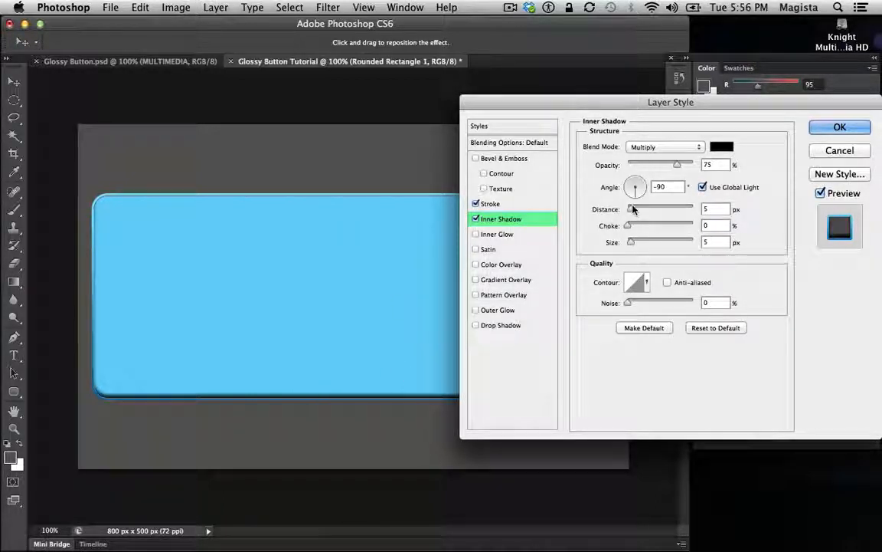
drag(633, 210, 631, 244)
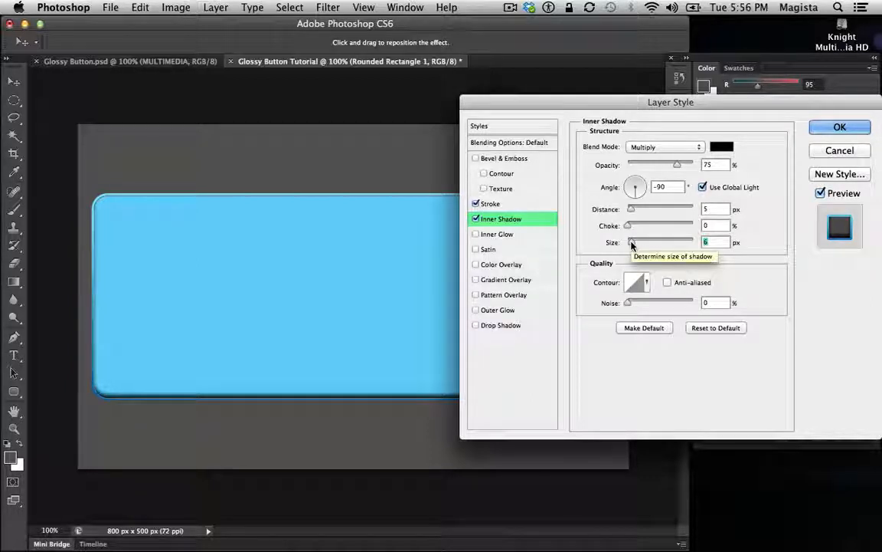
- Enable the Inner Glow effect and set the Inner Shadow color to dark blue #04539c
click(475, 234)
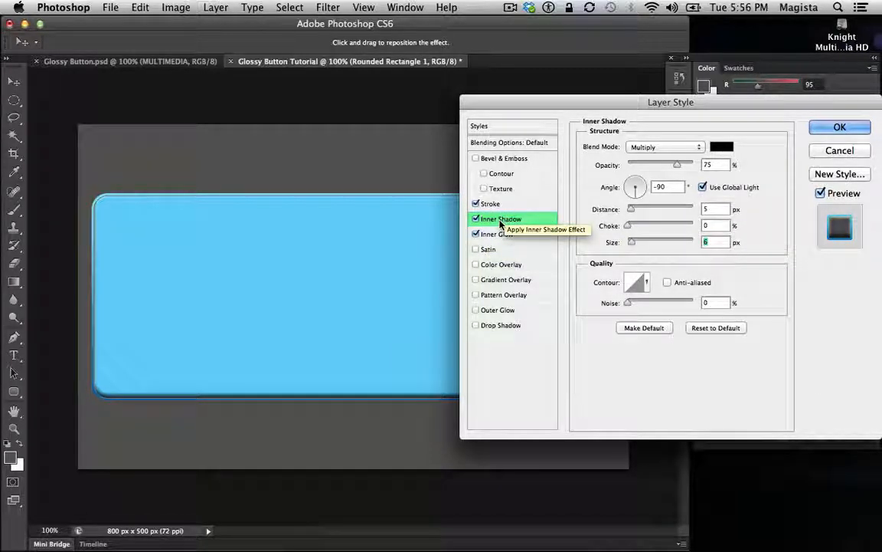
click(721, 147)
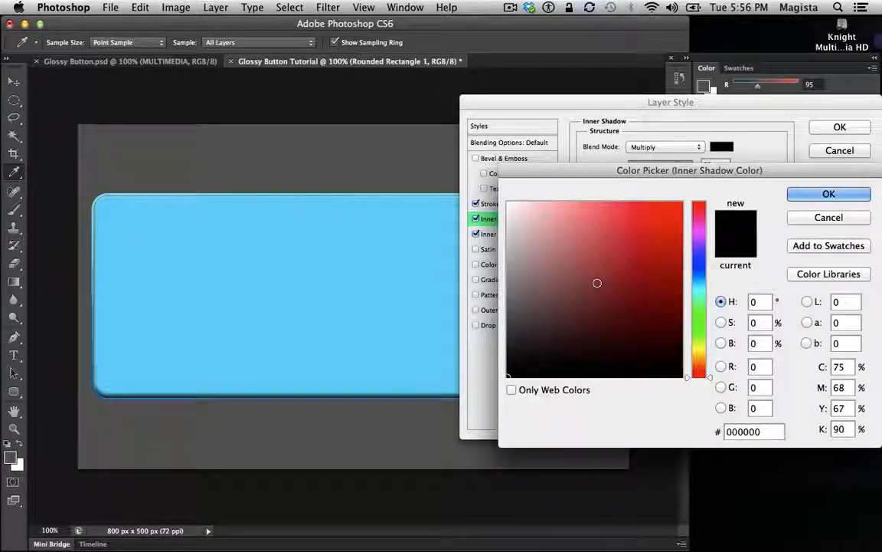
click(698, 275)
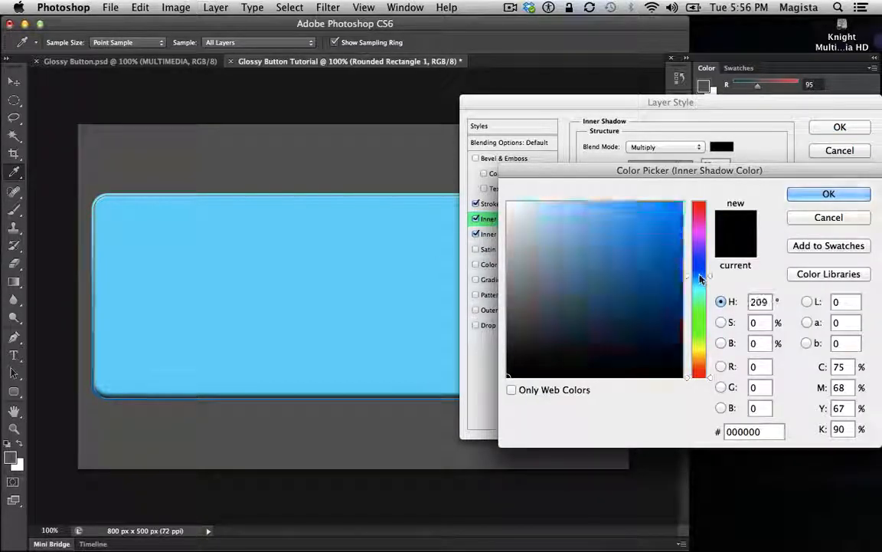
click(662, 246)
click(647, 234)
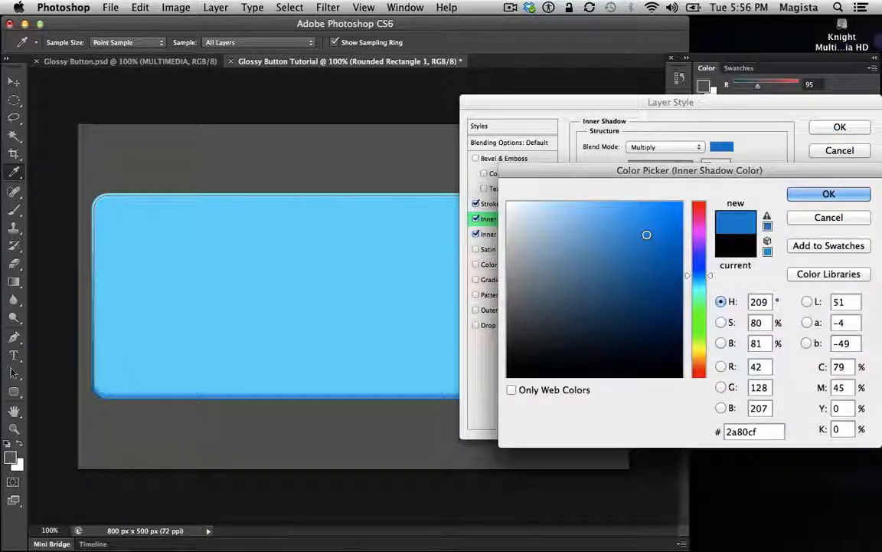
mouse_move(646, 235)
mouse_down()
mouse_move(671, 222)
mouse_move(667, 251)
mouse_move(677, 270)
mouse_up()
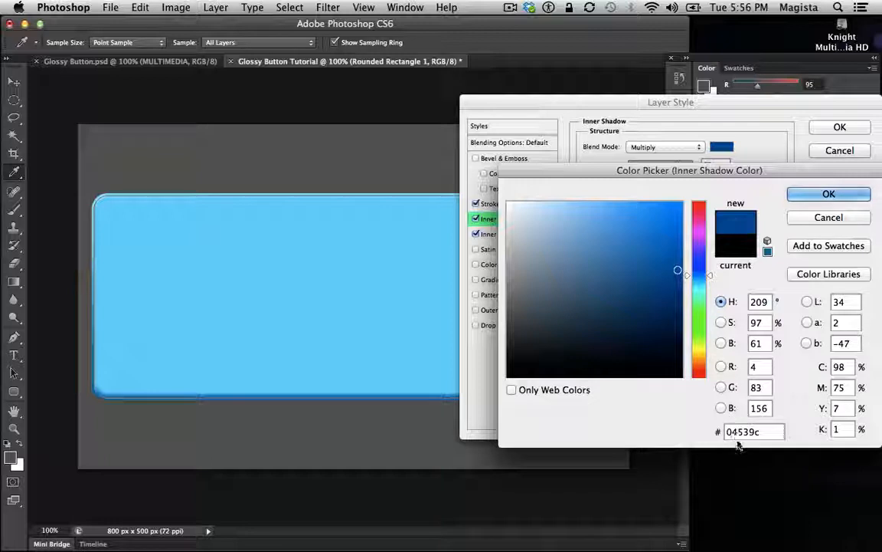
click(807, 199)
- Set the Inner Glow color to bright cyan-blue #0bbfe6, with a choke of 6% and a size of 54 px
click(497, 233)
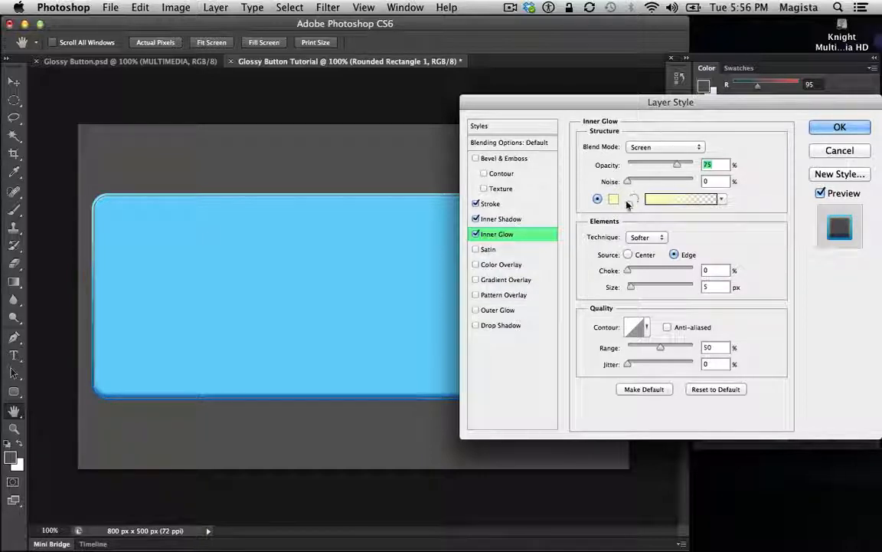
click(614, 200)
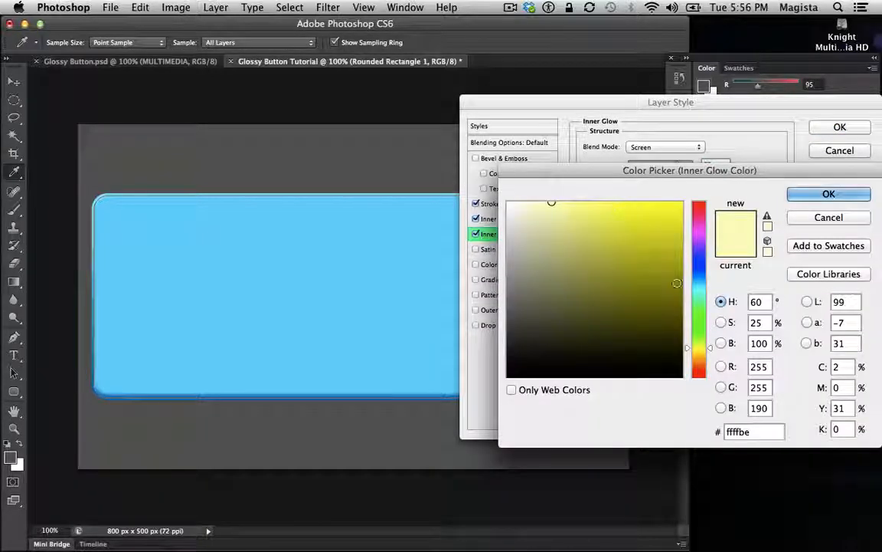
click(694, 279)
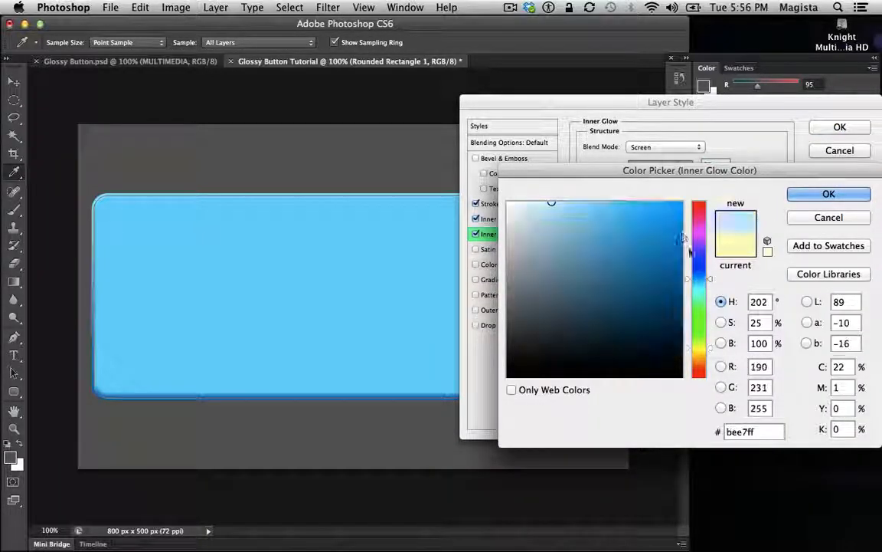
click(698, 284)
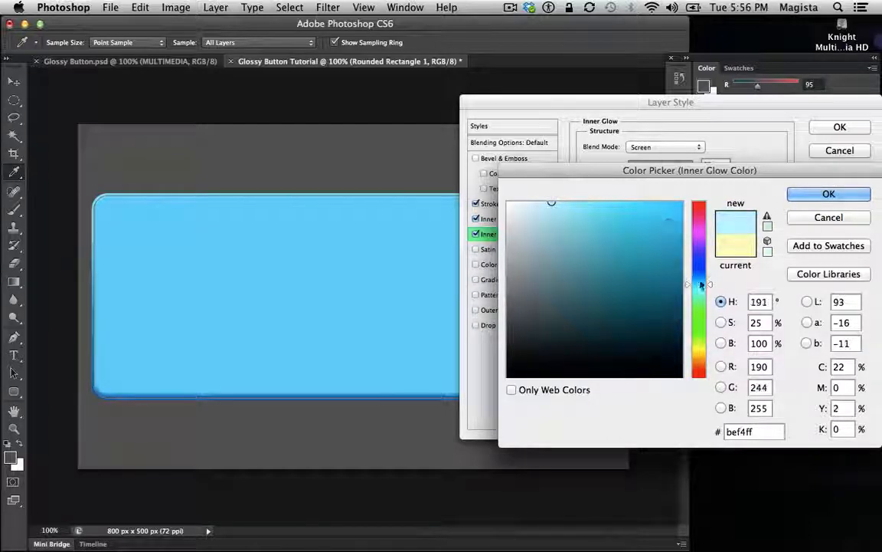
click(664, 216)
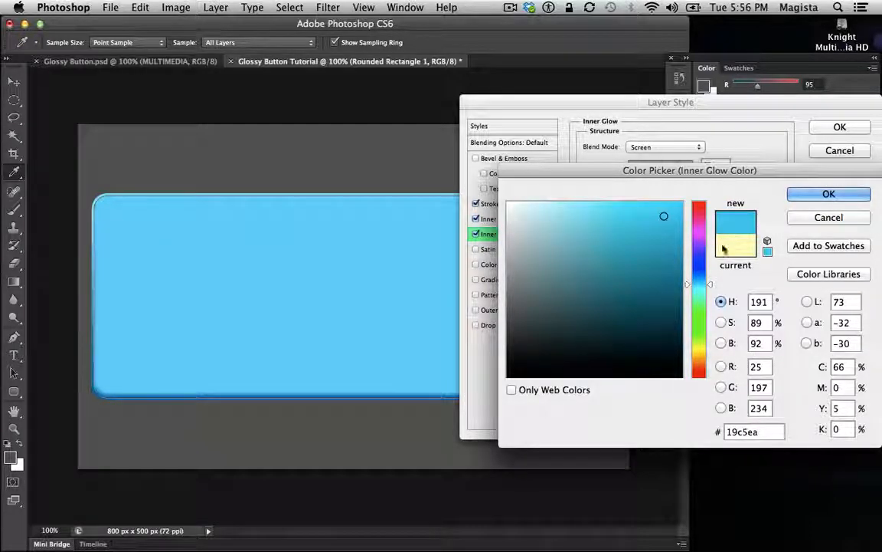
mouse_move(664, 216)
mouse_down()
mouse_move(670, 256)
mouse_move(674, 219)
mouse_up()
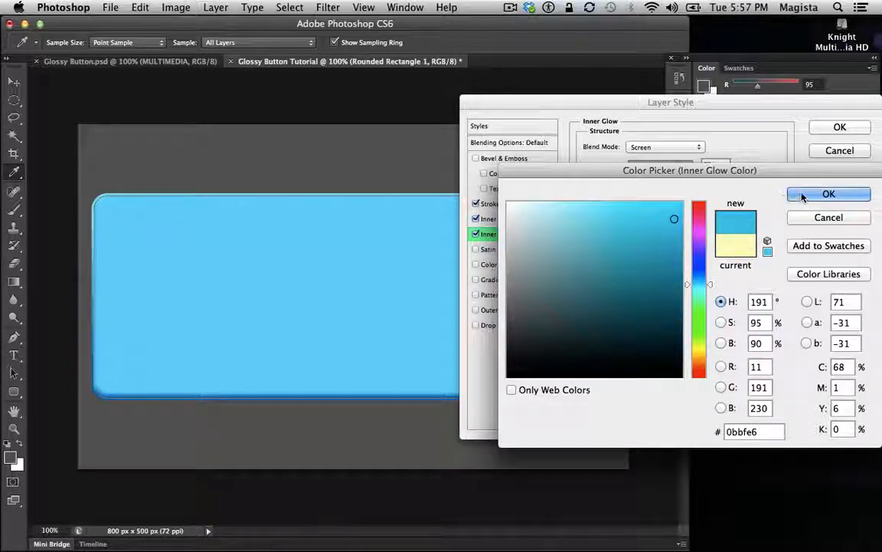
click(796, 194)
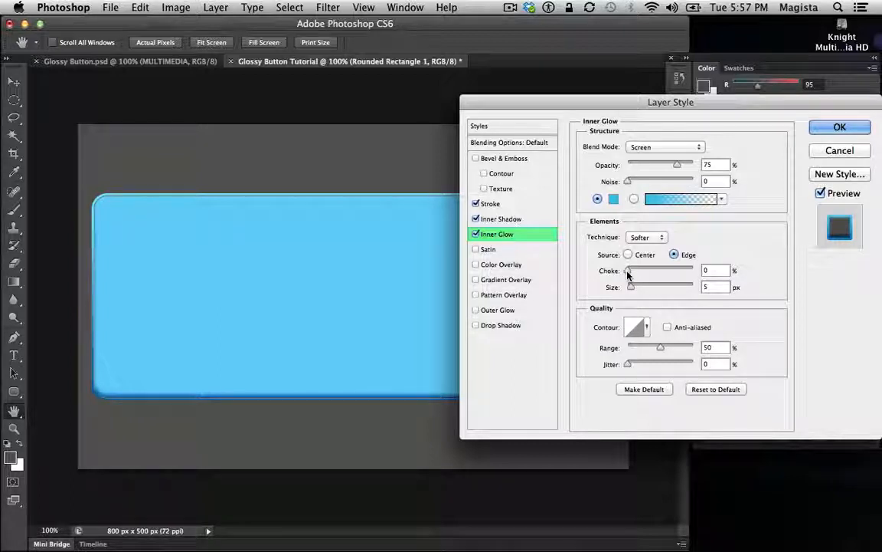
drag(627, 274, 645, 289)
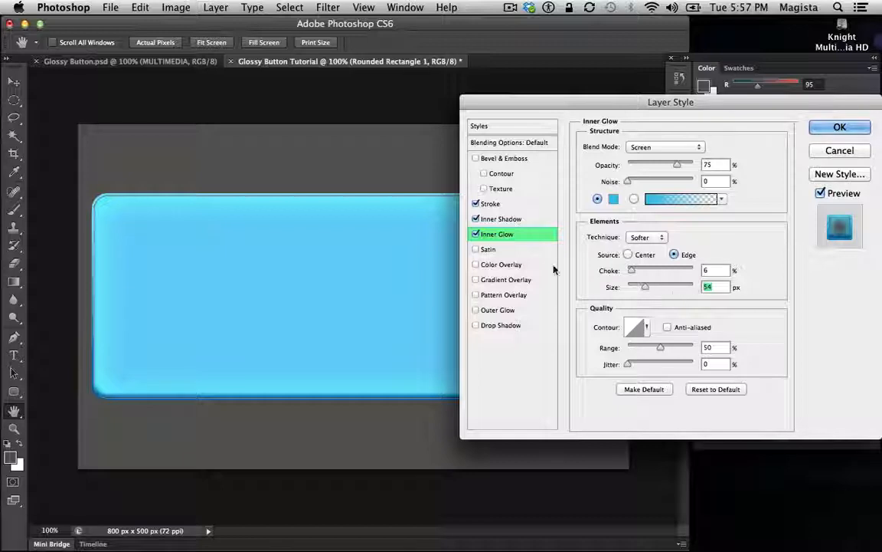
click(476, 264)
click(490, 264)
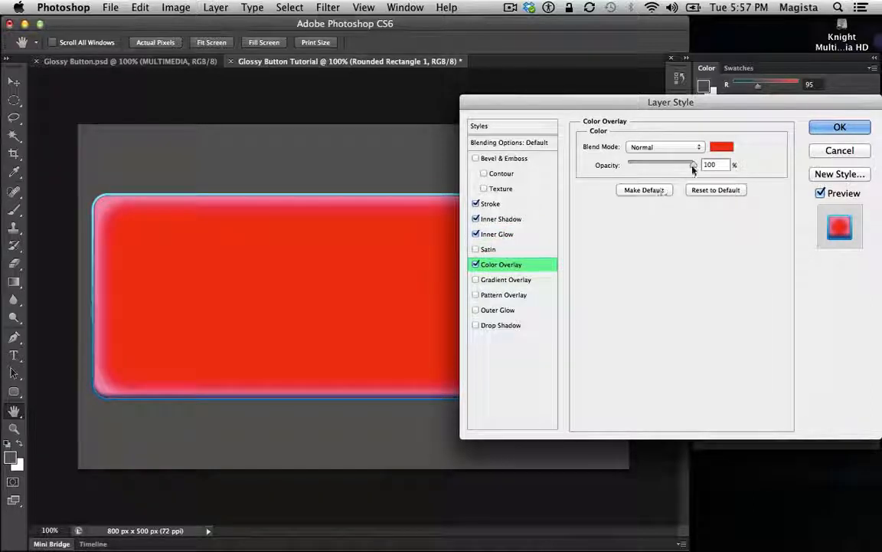
click(722, 146)
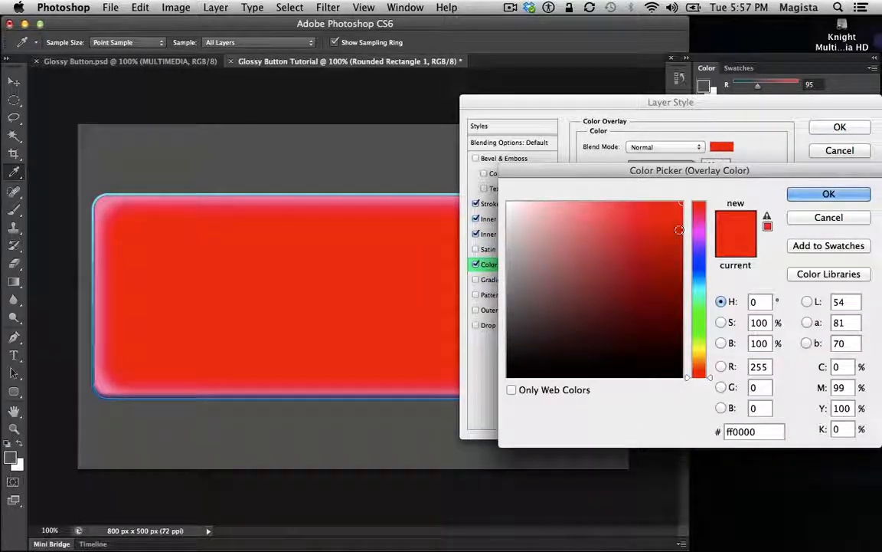
click(828, 217)
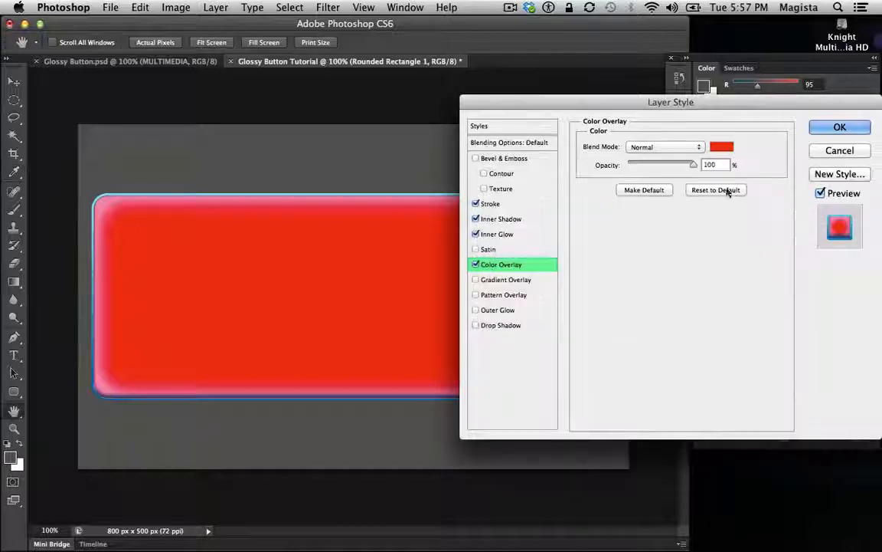
click(699, 147)
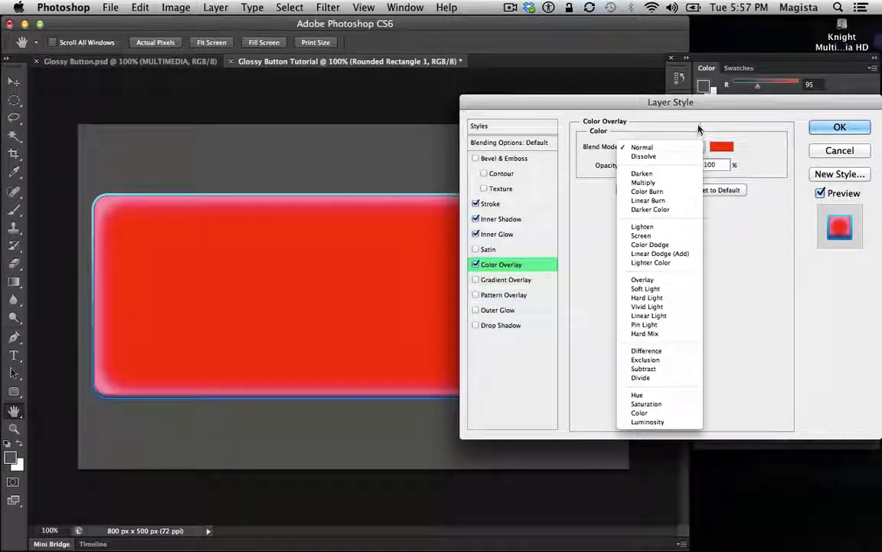
click(627, 117)
click(476, 264)
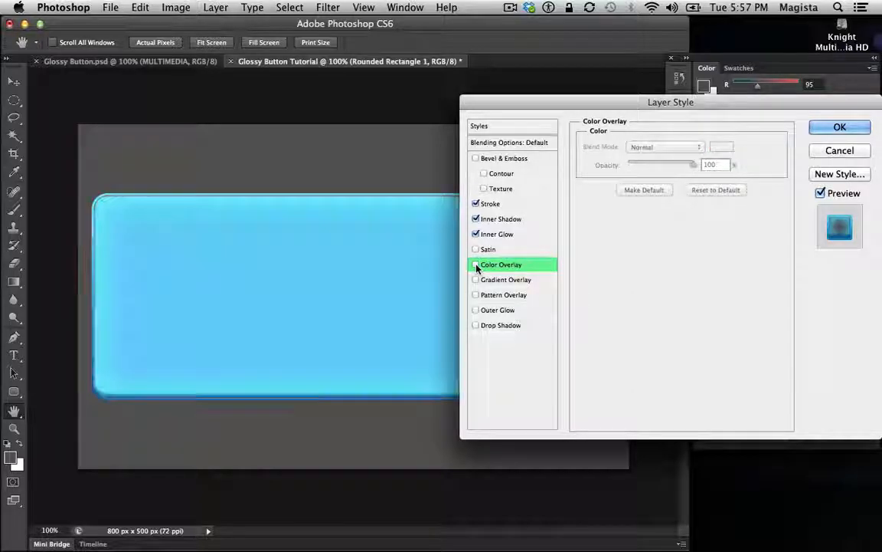
- Add a linear black-to-white Gradient Overlay to the rounded rectangle and set its blend mode to Overlay
click(476, 279)
click(499, 281)
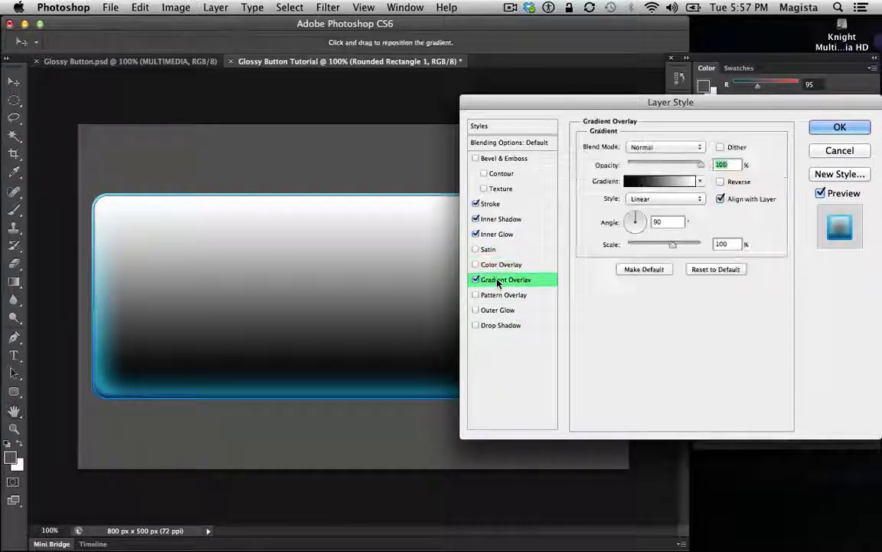
click(684, 148)
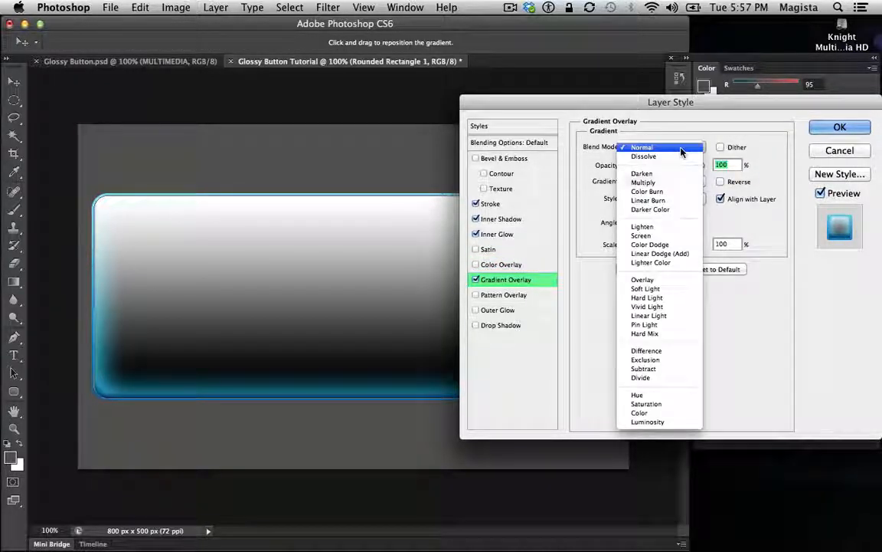
click(657, 281)
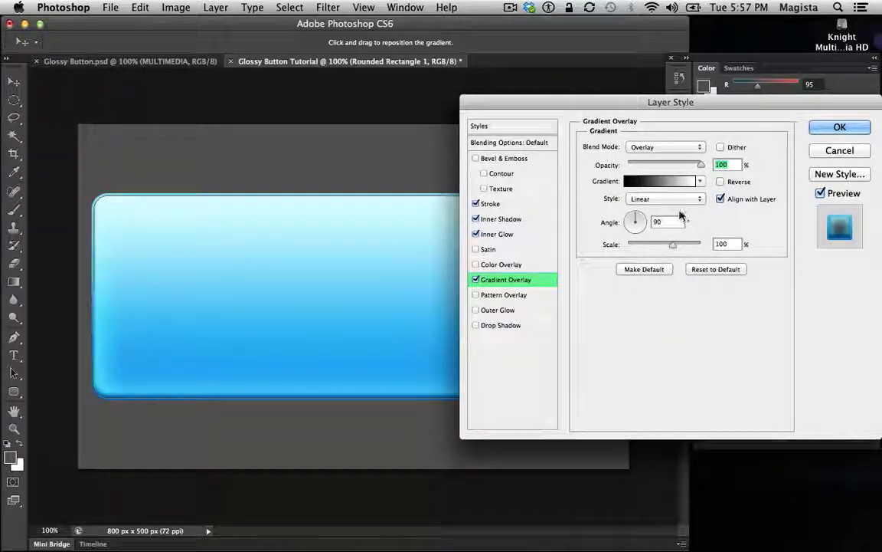
- Compare the button with and without the Gradient Overlay effect, leaving the effect enabled
click(475, 280)
click(474, 281)
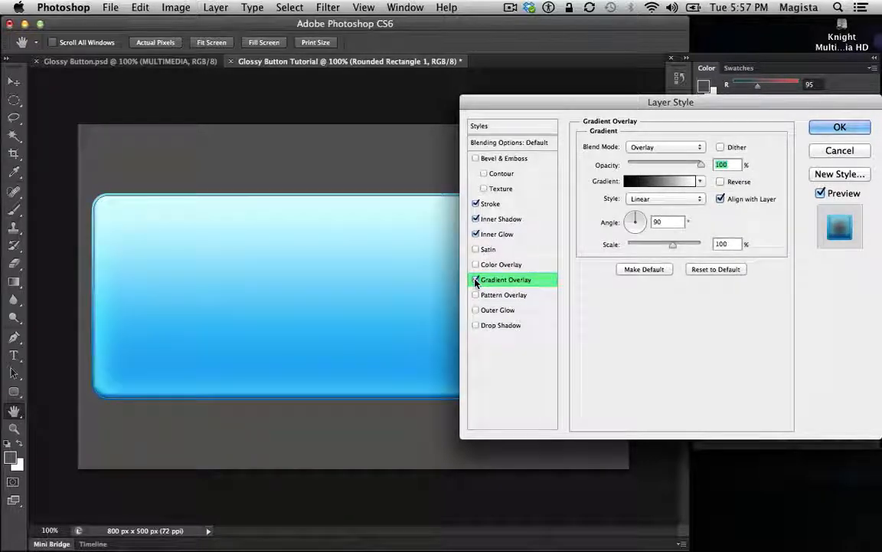
click(475, 281)
click(474, 280)
click(474, 280)
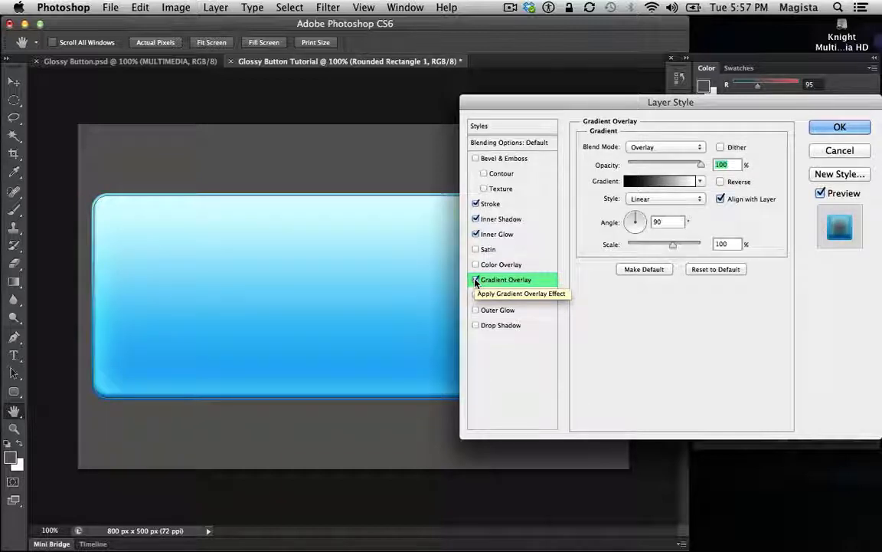
click(475, 280)
click(475, 280)
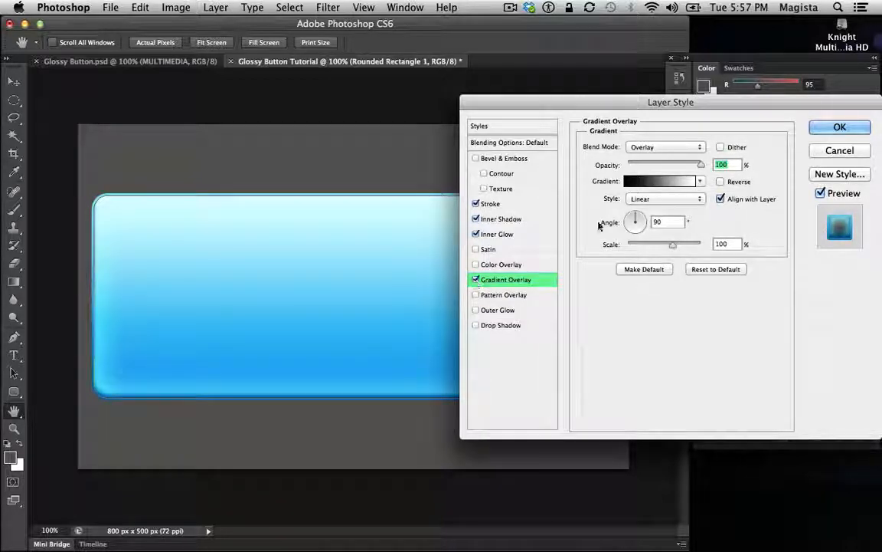
- Change the Gradient Overlay's white color stop at location 100% to gray #b7b5b5 and apply the edited gradient
click(687, 181)
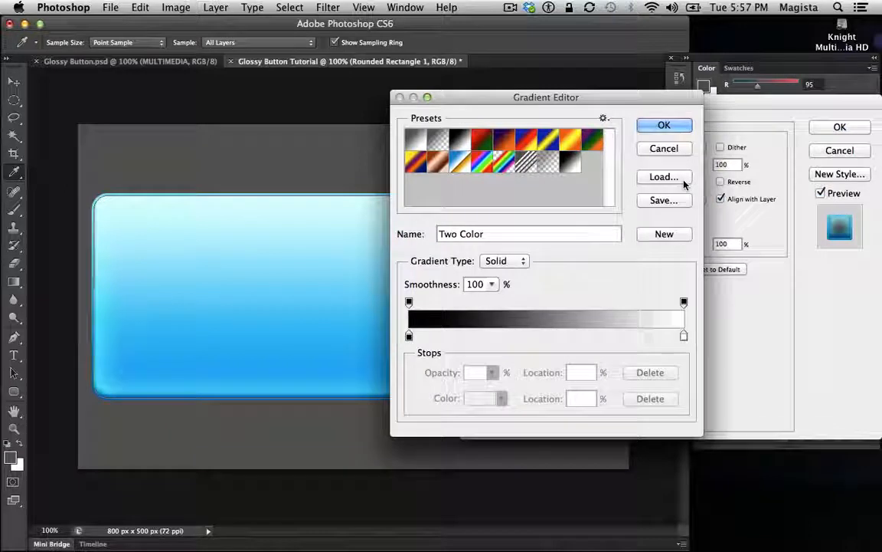
double_click(685, 337)
click(508, 251)
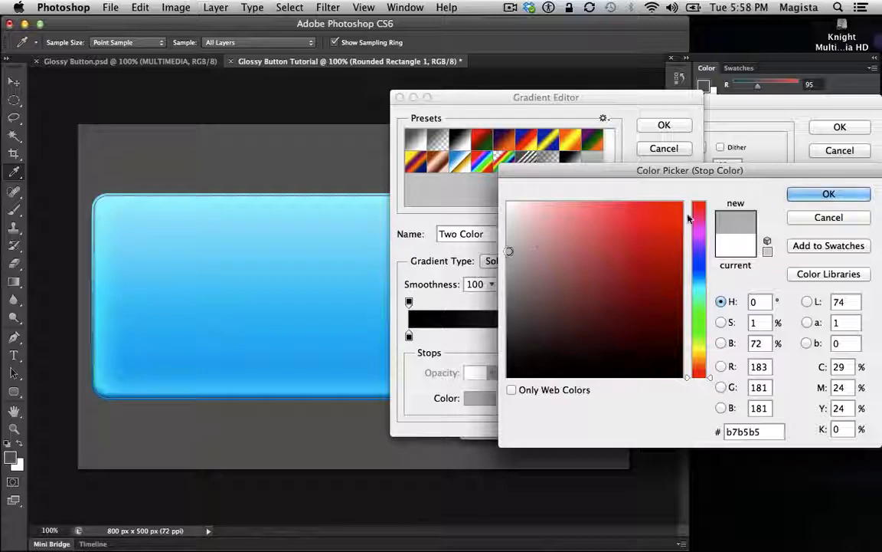
click(793, 192)
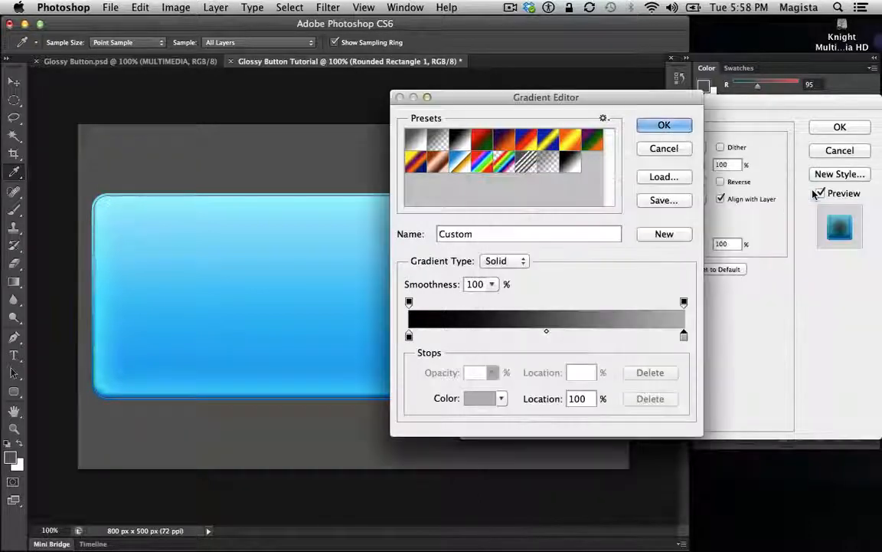
click(660, 126)
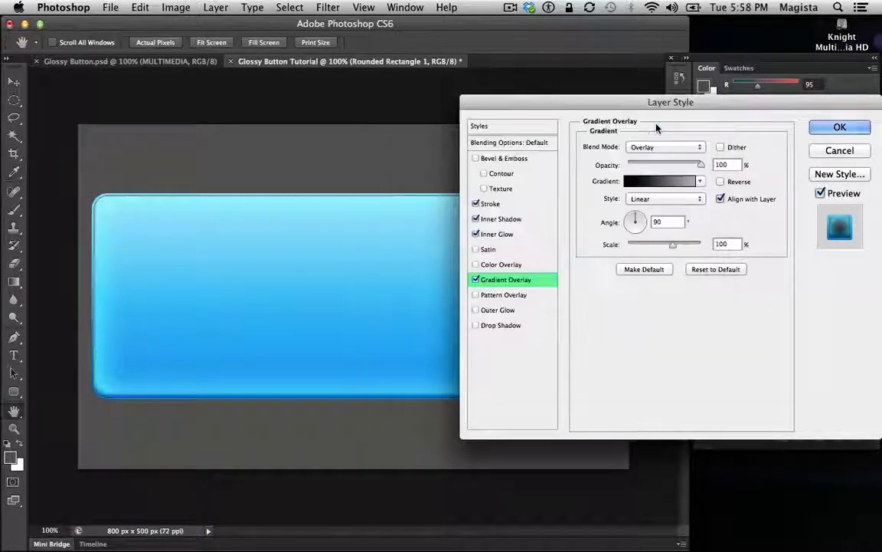
- Add an Outer Glow in light blue #7ed2ee with a spread of 8% and a size of 13 px
click(477, 310)
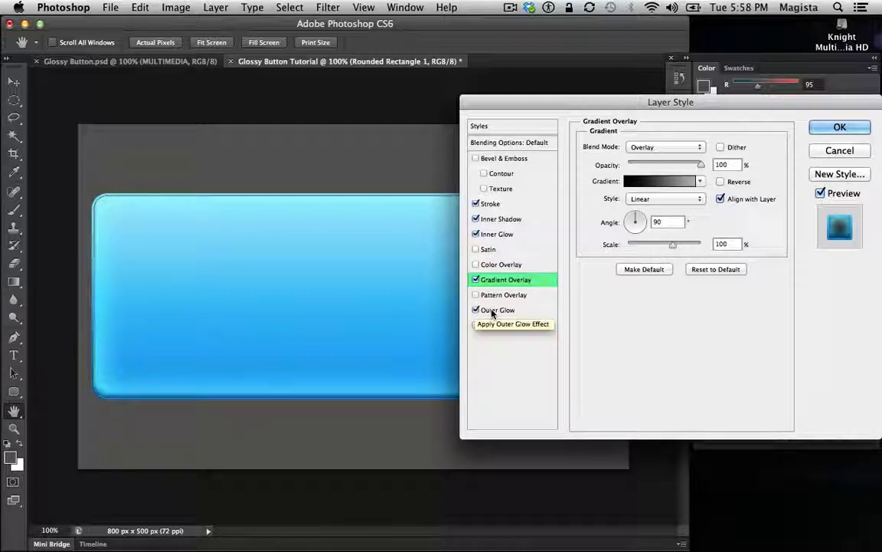
click(494, 310)
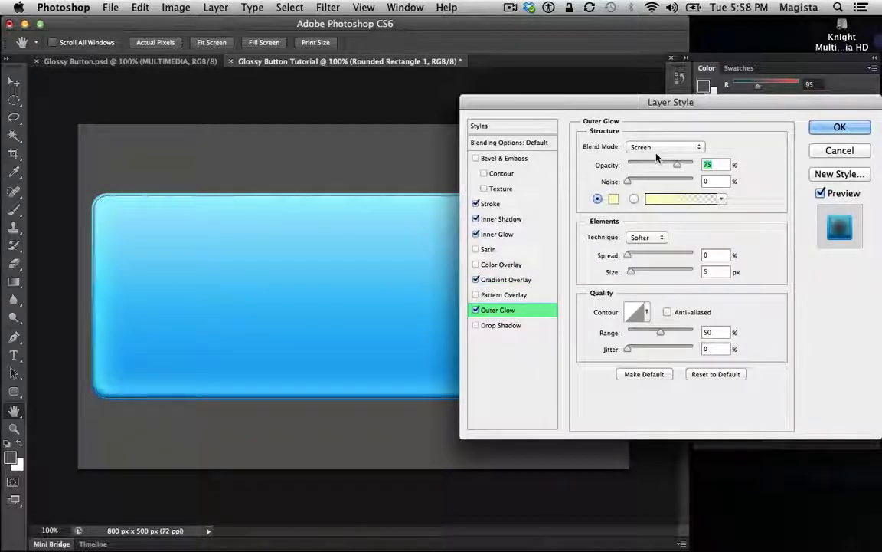
click(613, 199)
click(704, 282)
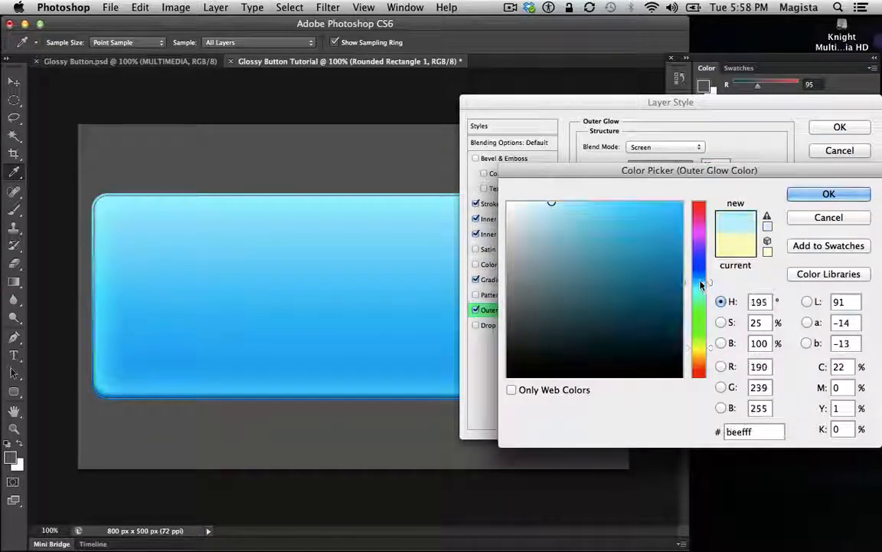
click(675, 205)
click(589, 213)
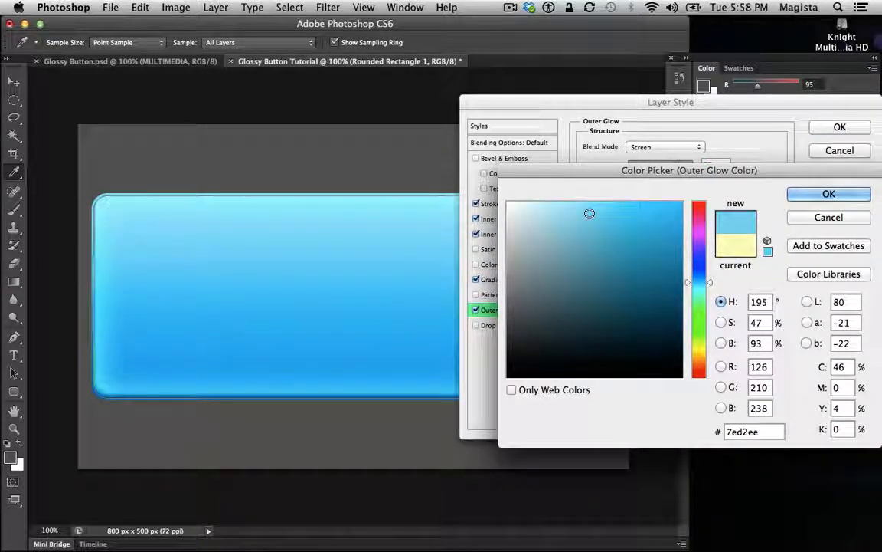
click(828, 193)
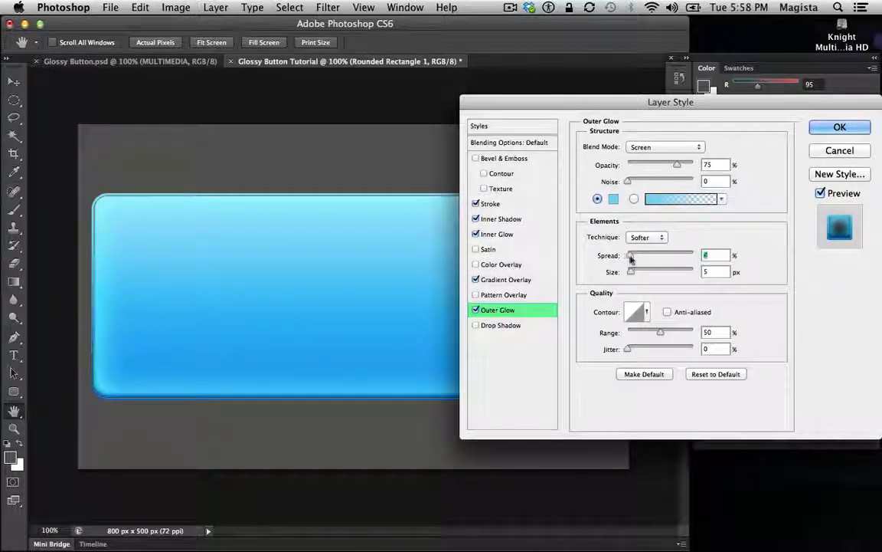
mouse_move(631, 259)
mouse_down()
mouse_move(640, 276)
mouse_move(626, 258)
mouse_up()
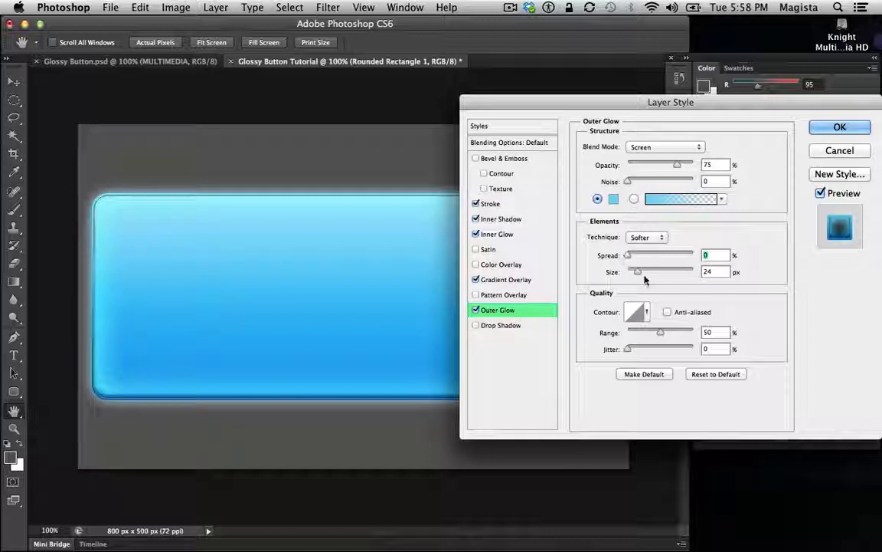
mouse_move(637, 273)
mouse_down()
mouse_move(629, 256)
mouse_move(634, 273)
mouse_up()
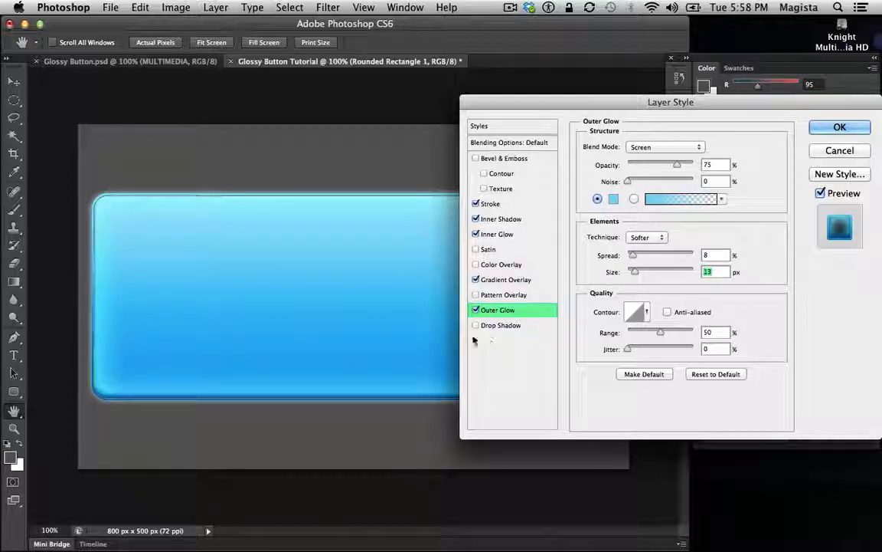
- Add a Drop Shadow with global light turned off, an angle of -90° and the Normal blend mode
click(496, 325)
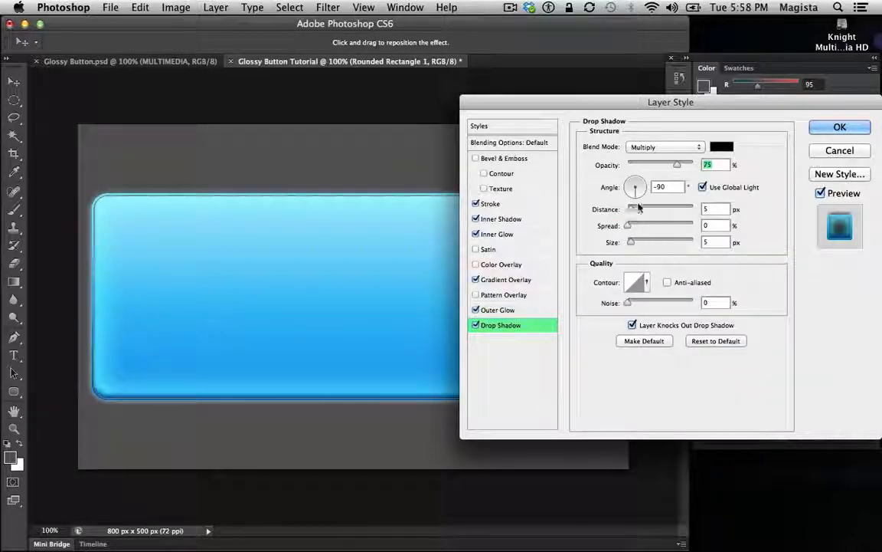
click(703, 188)
double_click(665, 187)
text(120)
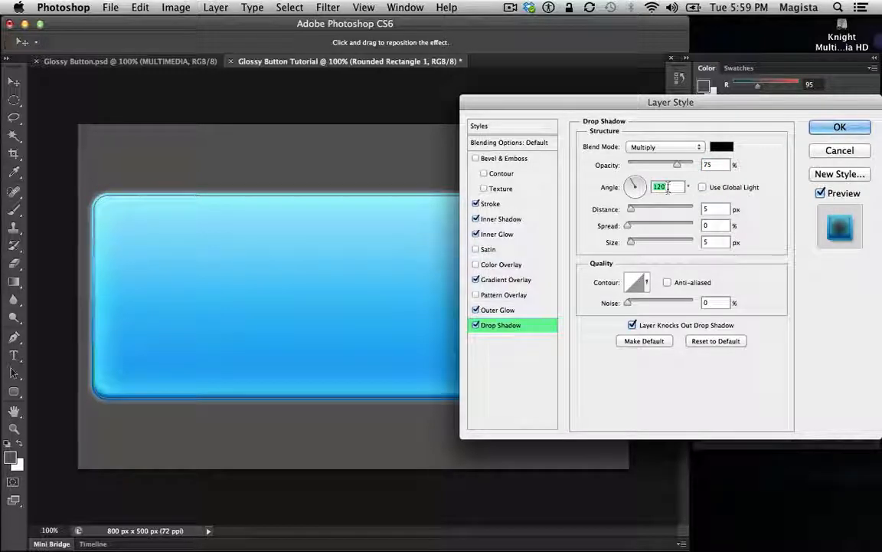
double_click(669, 187)
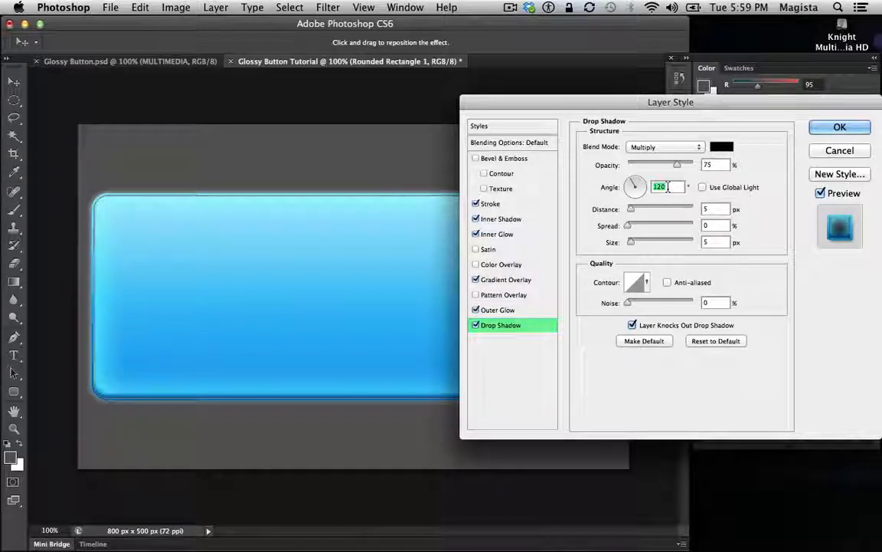
text(-90)
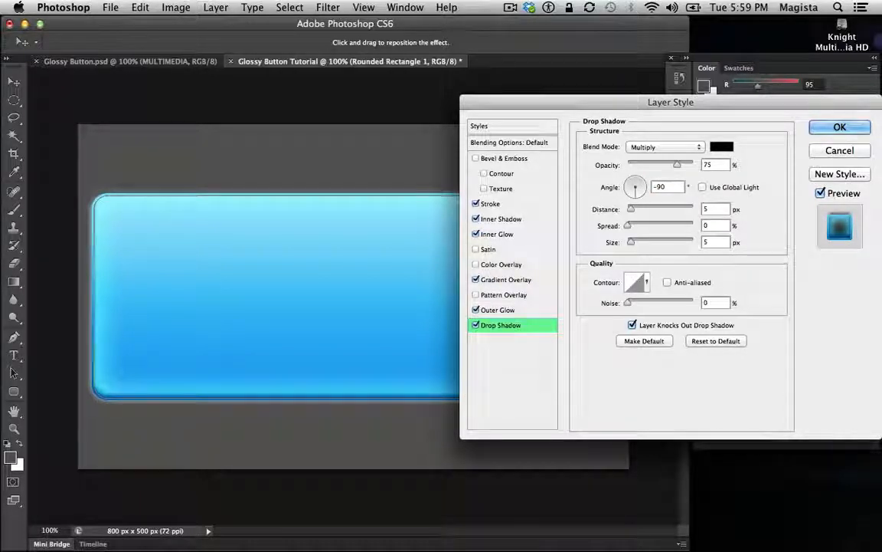
click(653, 147)
click(632, 113)
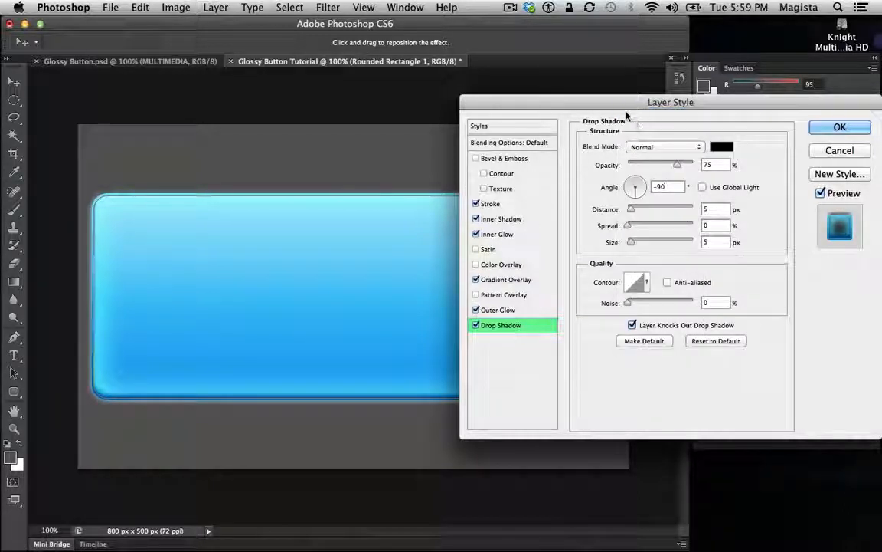
- Set the Drop Shadow's angle to 90°, with a distance of 11 px, a spread of 1% and a size of 6 px
drag(613, 103, 631, 183)
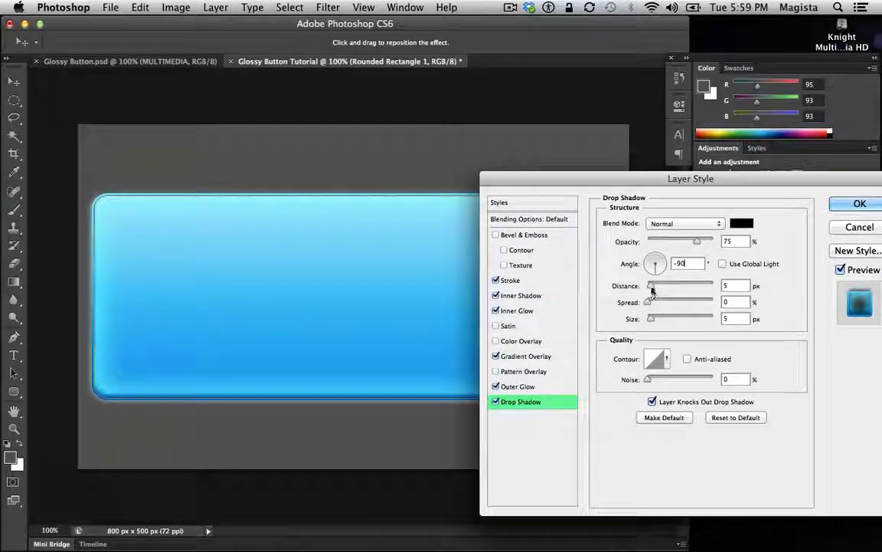
drag(652, 286, 658, 289)
double_click(682, 263)
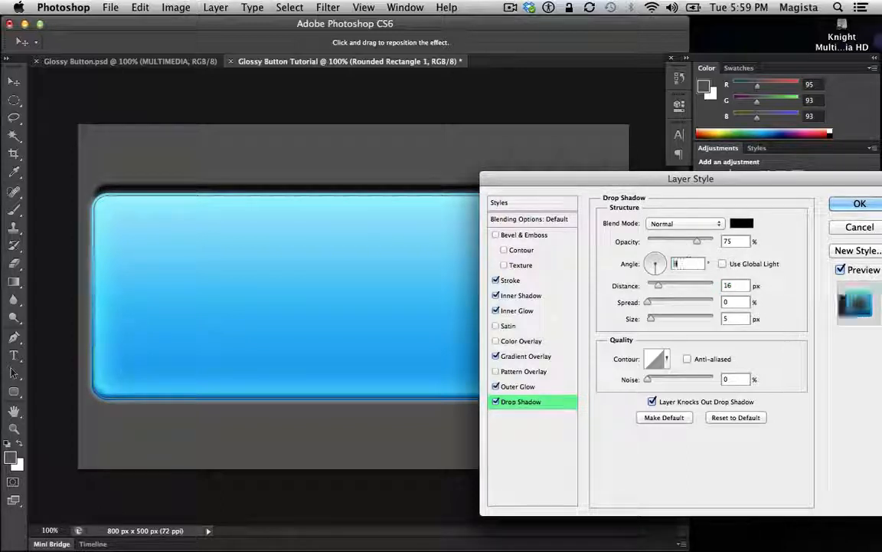
text(90)
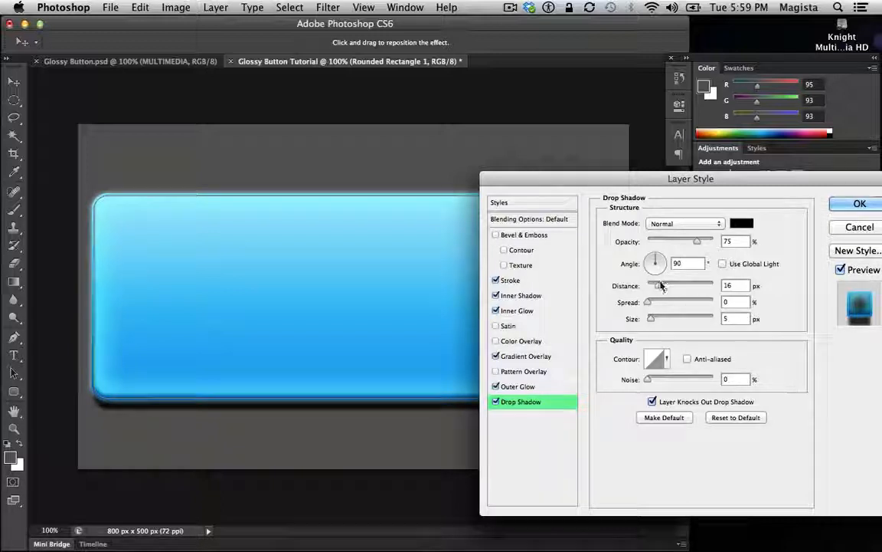
click(658, 285)
drag(659, 287, 650, 309)
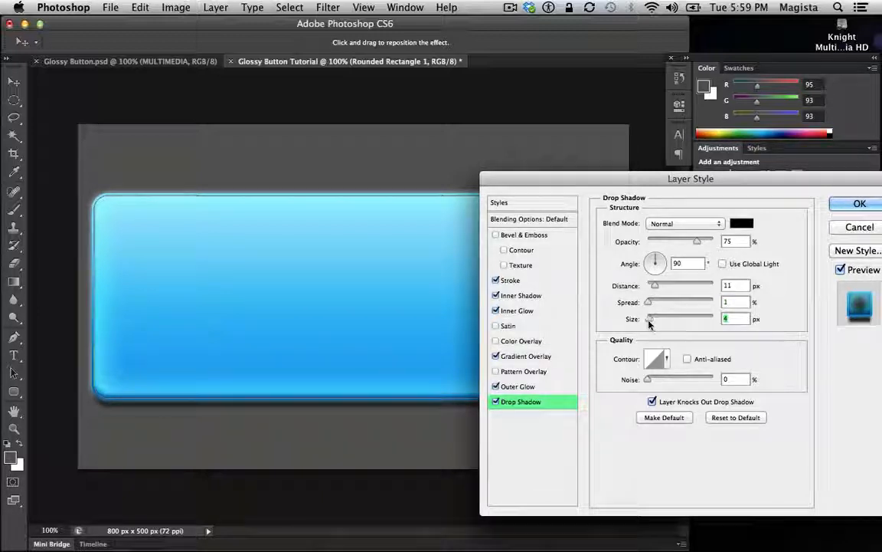
drag(653, 320, 652, 323)
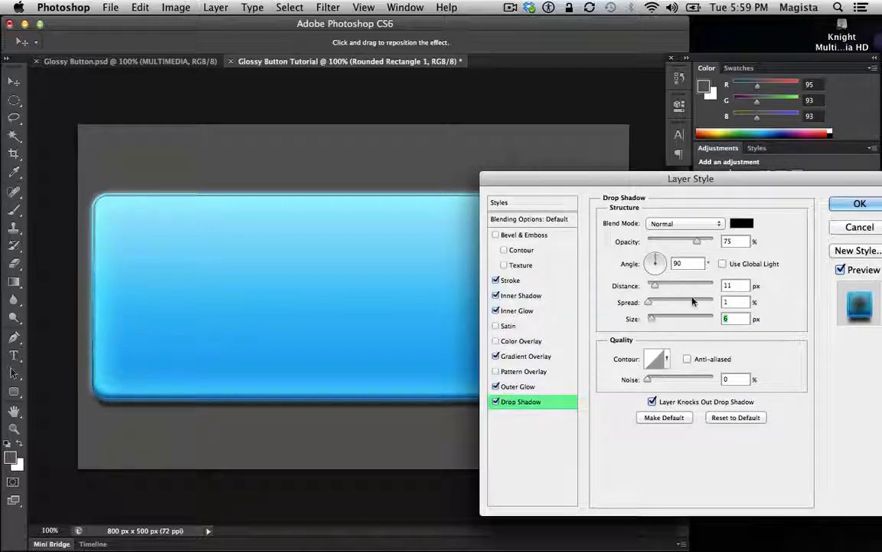
- Refine the Drop Shadow to a distance of 10 px, a spread of 1% and a size of 8 px, and apply the layer style
key(shift+Tab)
key(shift+Tab)
text(10)
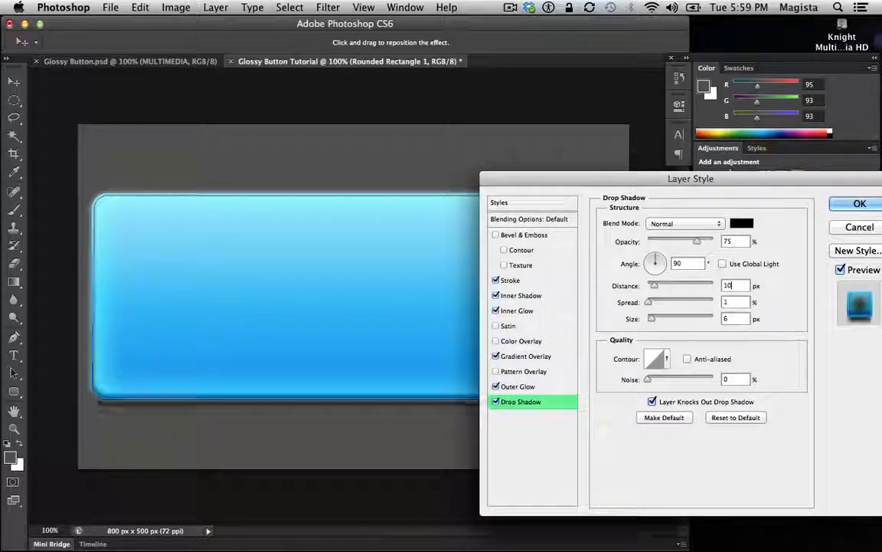
key(Tab)
text(2)
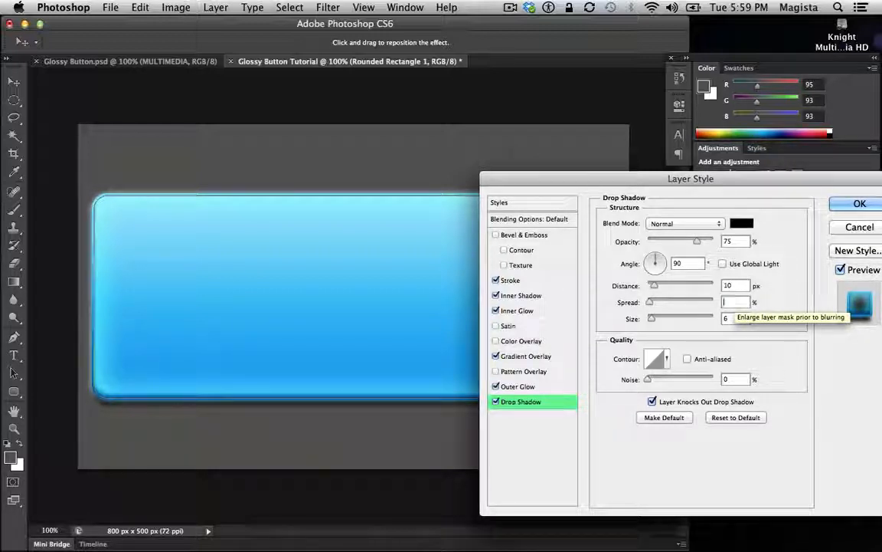
key(Down)
key(Down)
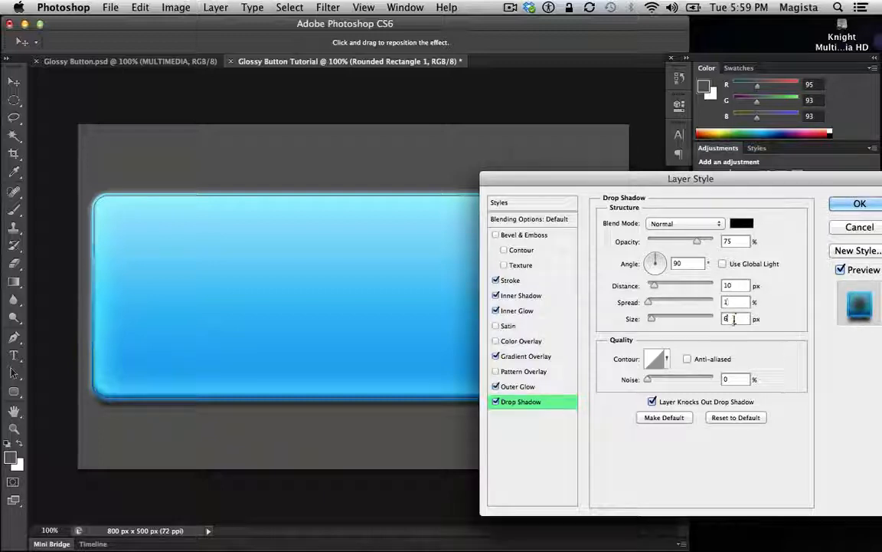
text(7)
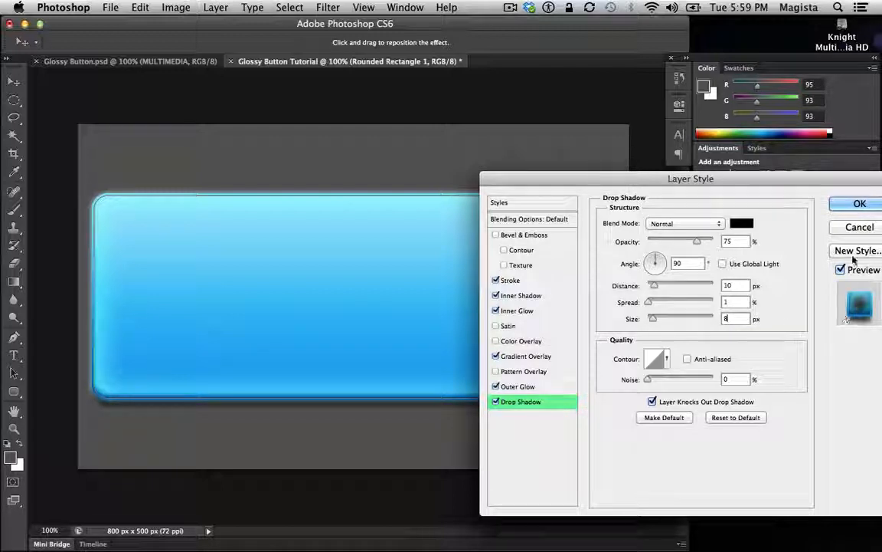
click(860, 204)
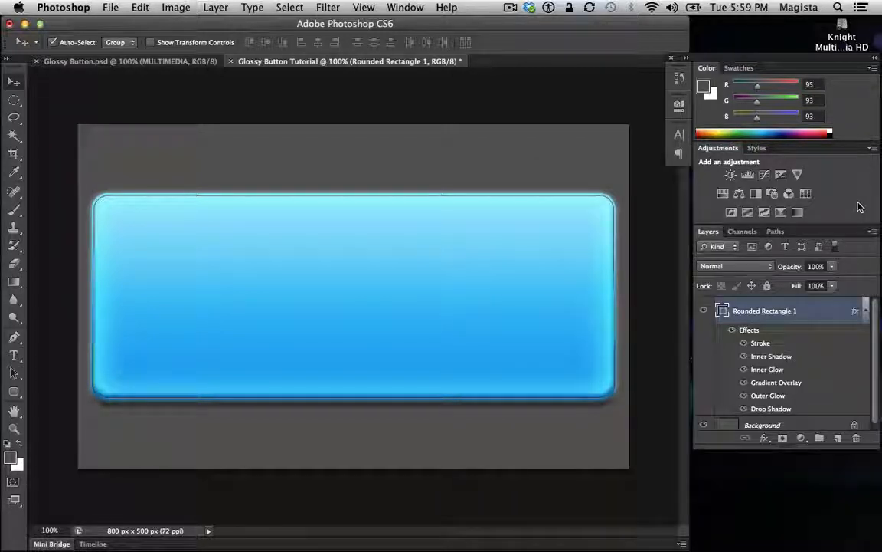
- Load the rounded rectangle's outline as a selection, fill it with the gray foreground color on a new layer, and deselect
super+click(722, 310)
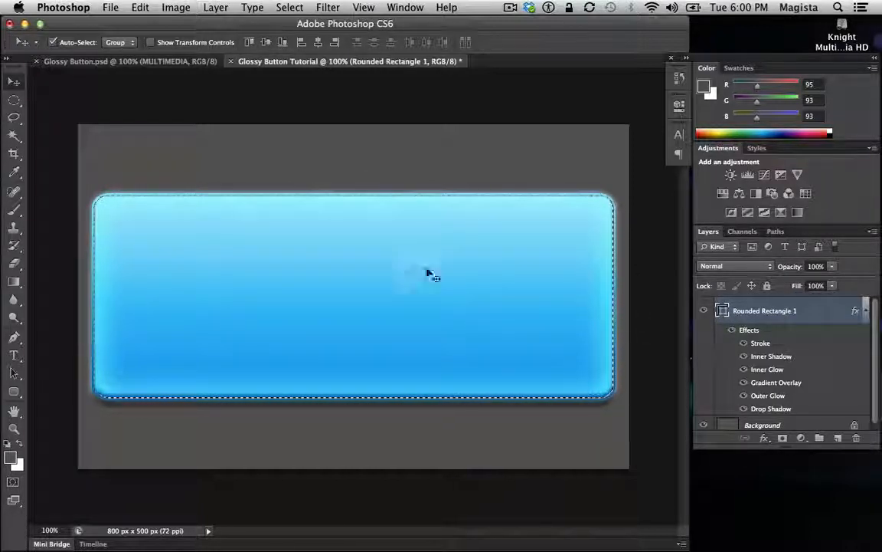
click(838, 438)
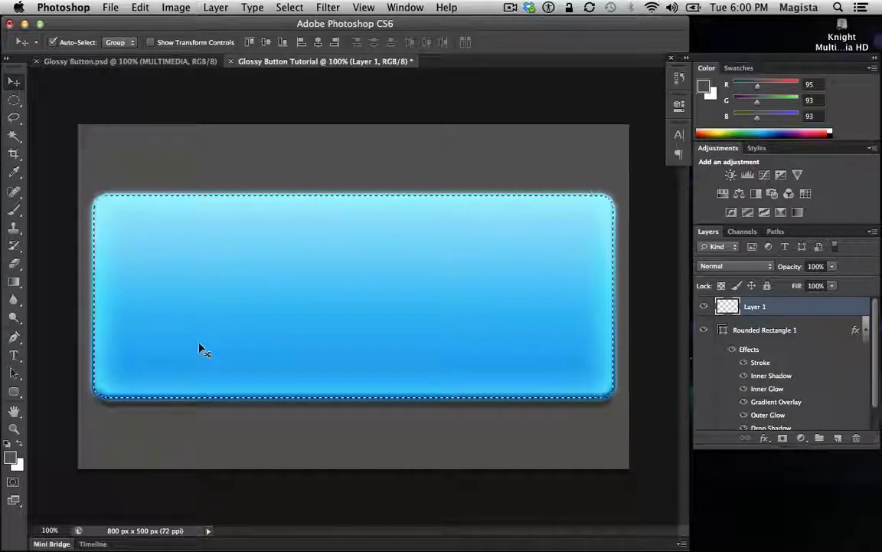
key(alt+BackSpace)
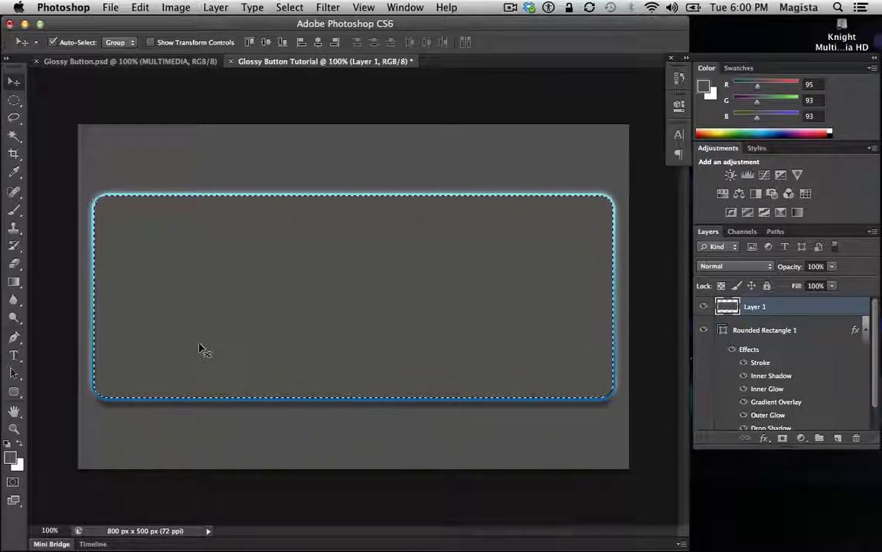
key(super+d)
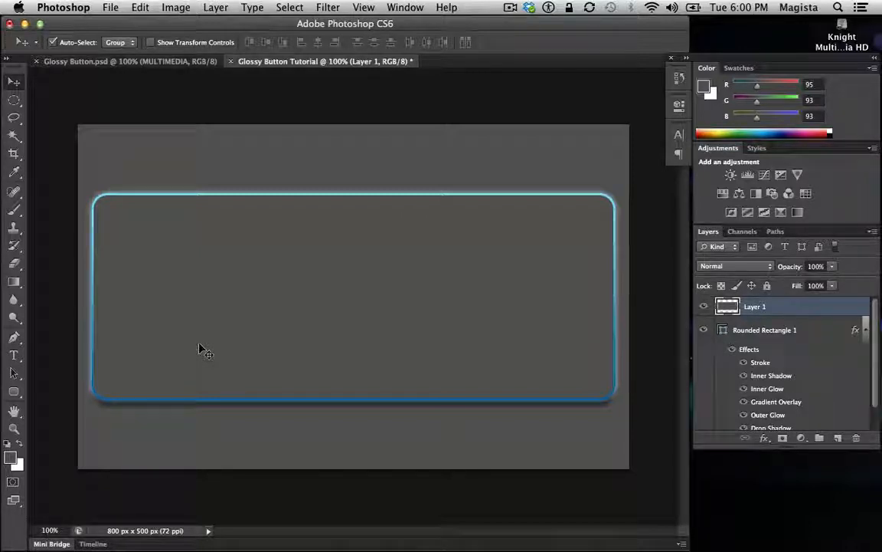
- Scale the gray Layer 1 shape about its center to 97.35% width and 97.28% height
key(super+t)
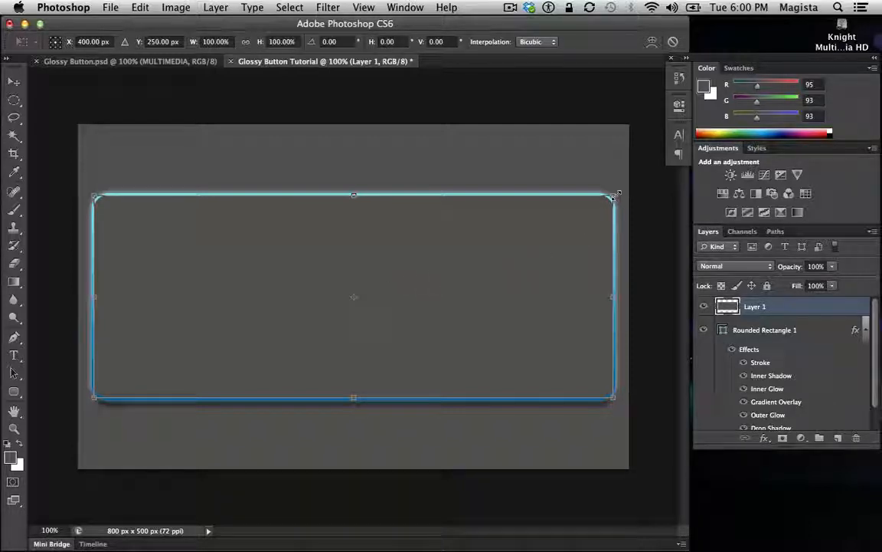
drag(616, 196, 600, 214)
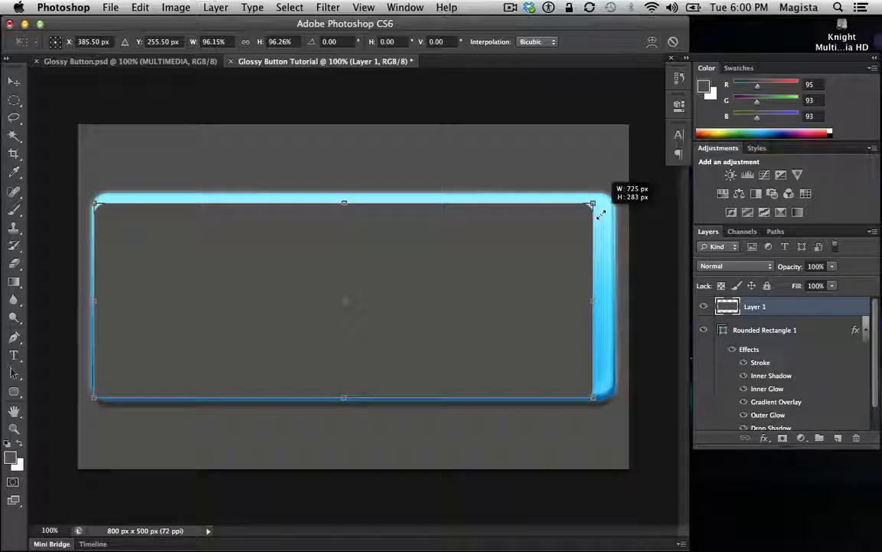
drag(595, 204, 610, 201)
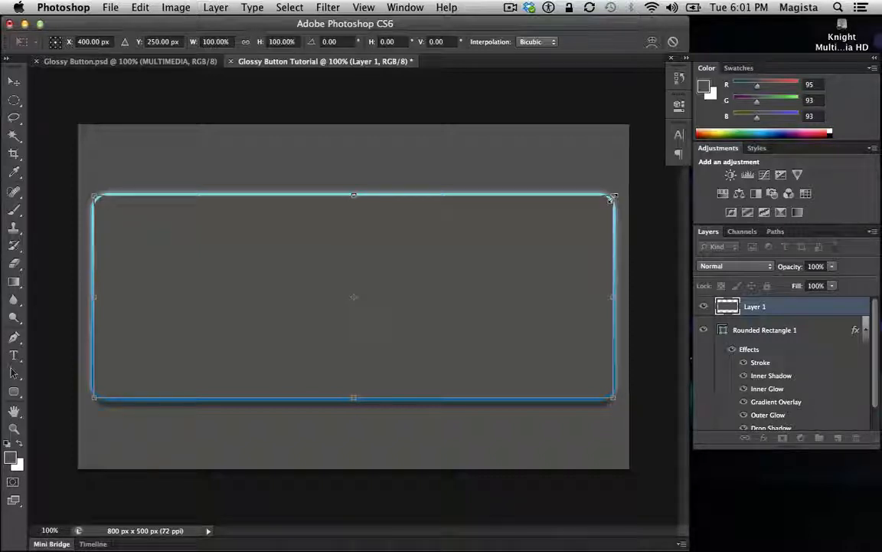
mouse_move(611, 198)
mouse_down()
mouse_move(601, 205)
mouse_move(611, 206)
mouse_up()
key(super+z)
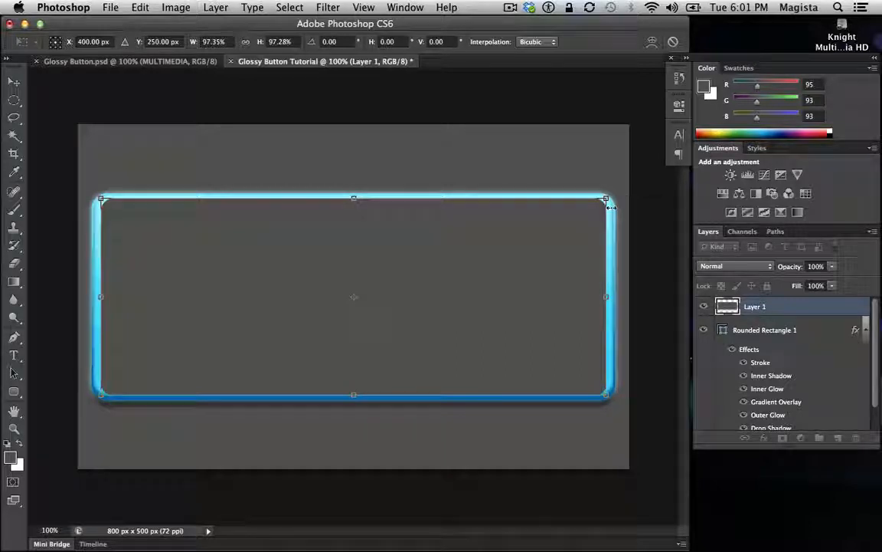
key(Return)
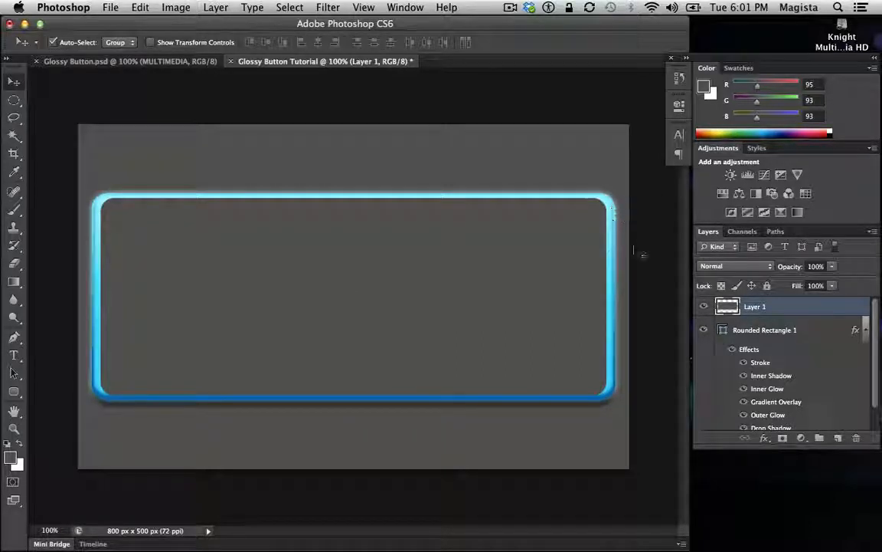
- Load Layer 1's shape as a selection, add a new layer above it, and hide Layer 1
super+click(729, 307)
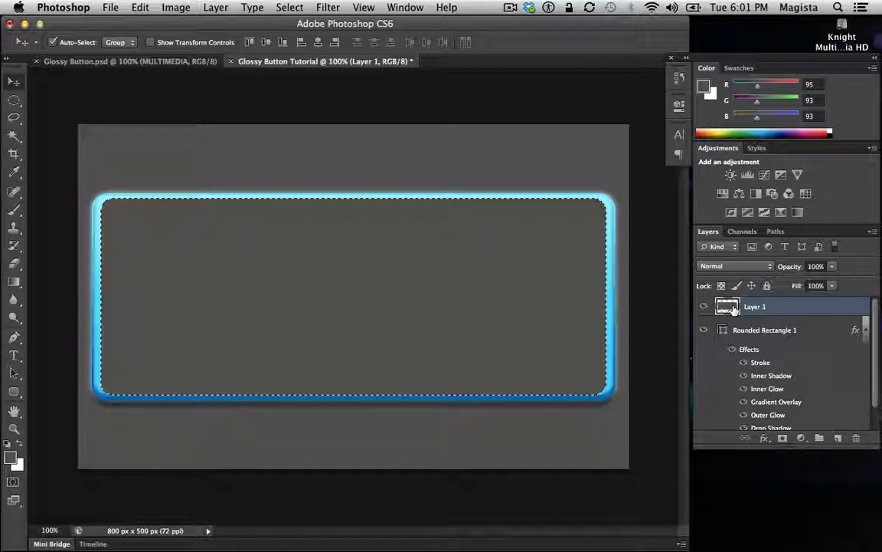
click(838, 438)
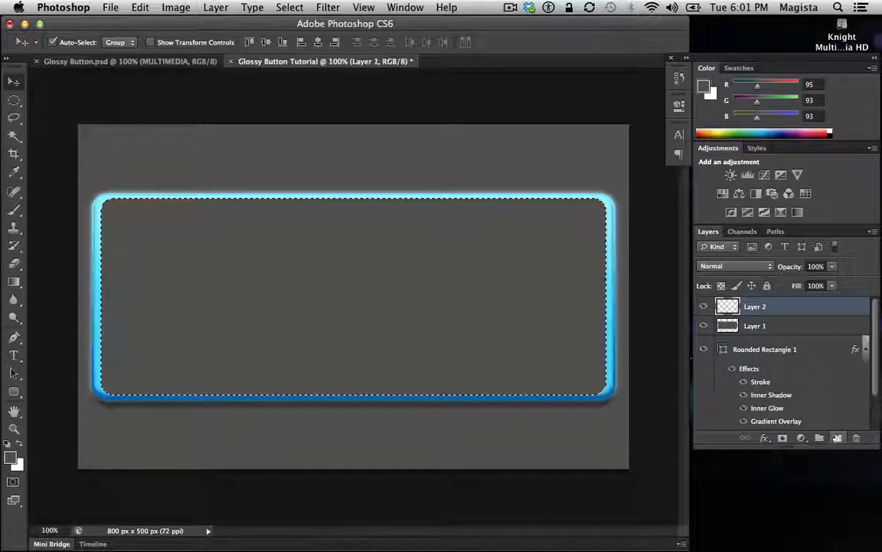
click(704, 326)
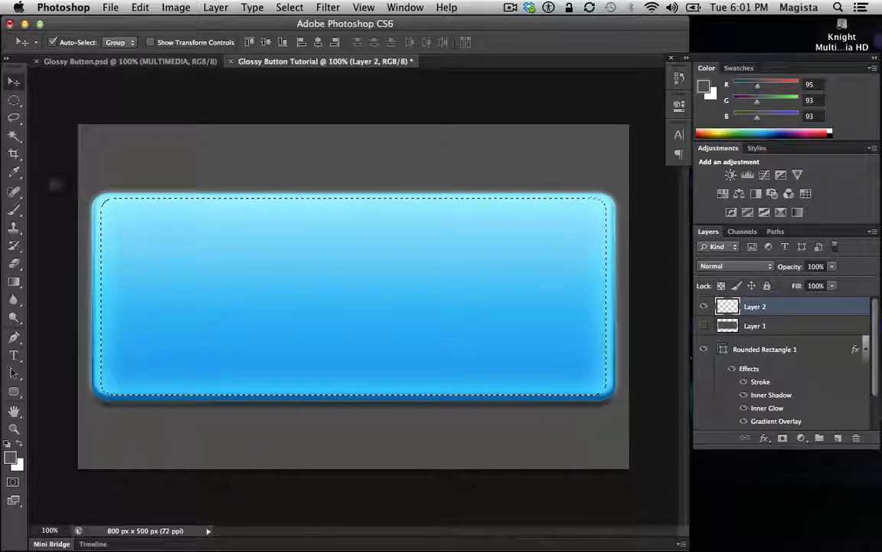
- Ready the Gradient tool with the Custom gradient that fades from white to transparent
click(14, 281)
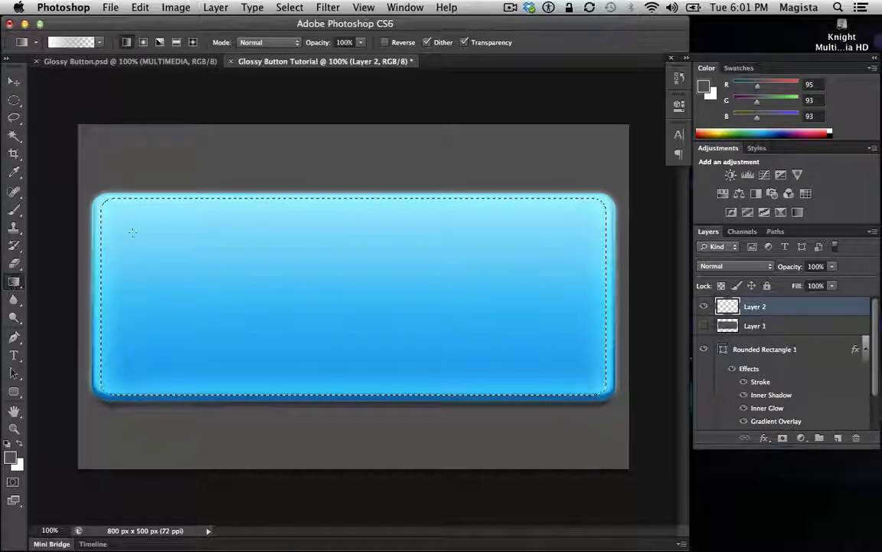
click(73, 42)
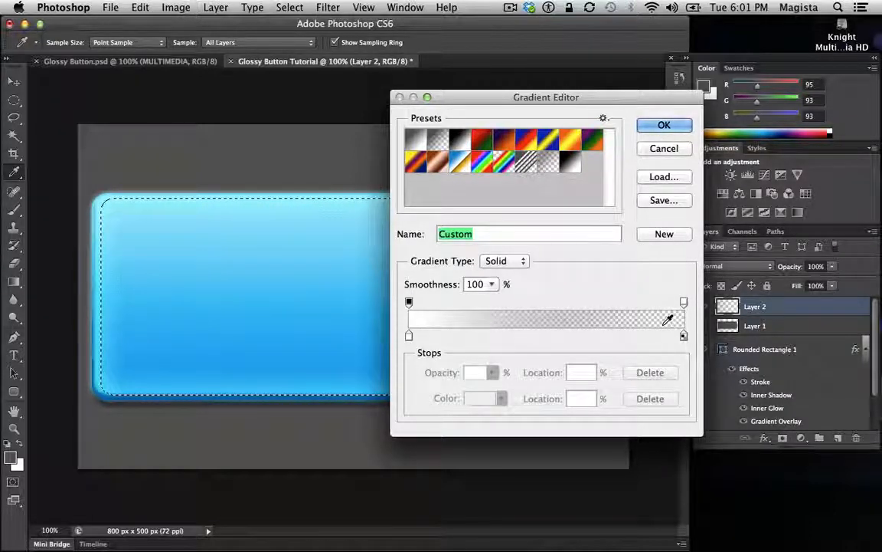
click(659, 125)
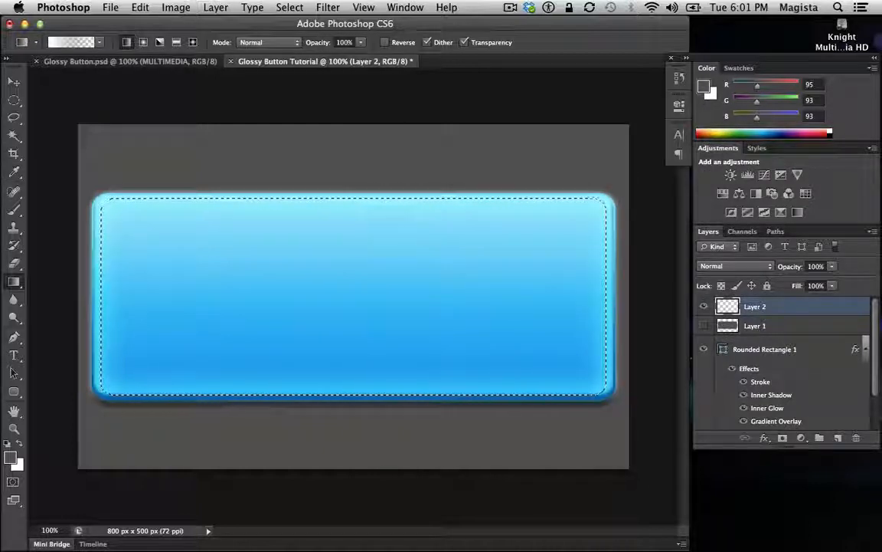
drag(352, 219, 355, 308)
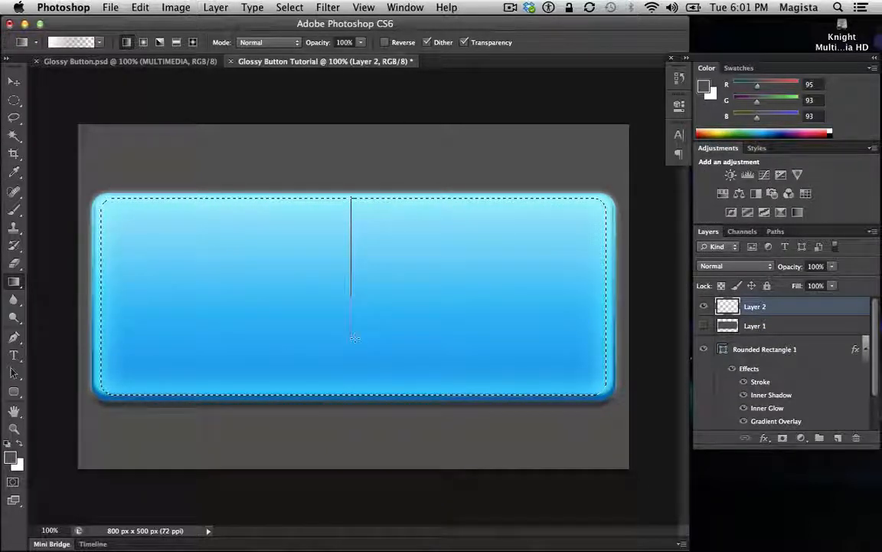
drag(353, 375, 353, 376)
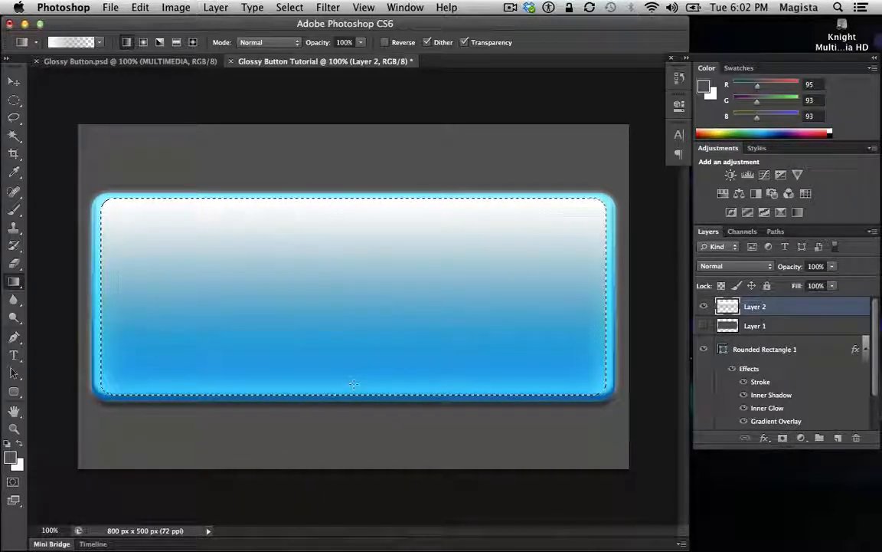
key(super+z)
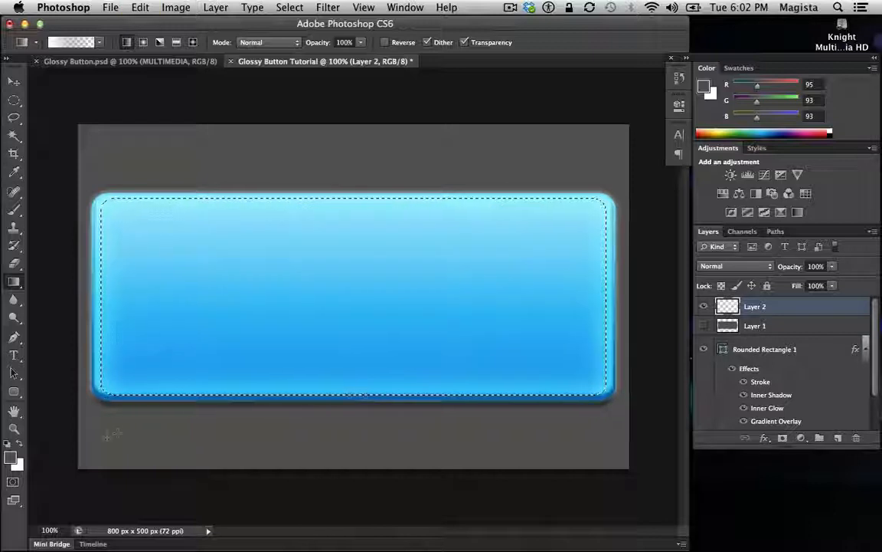
- Make white the foreground color, fill the selection on Layer 2 with a top-to-bottom white-to-transparent gradient, and deselect
click(19, 447)
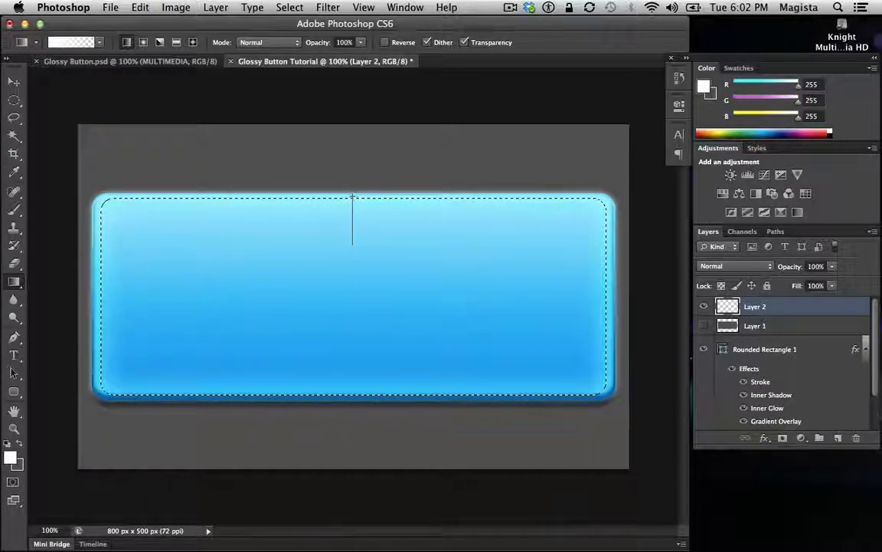
drag(355, 378, 357, 383)
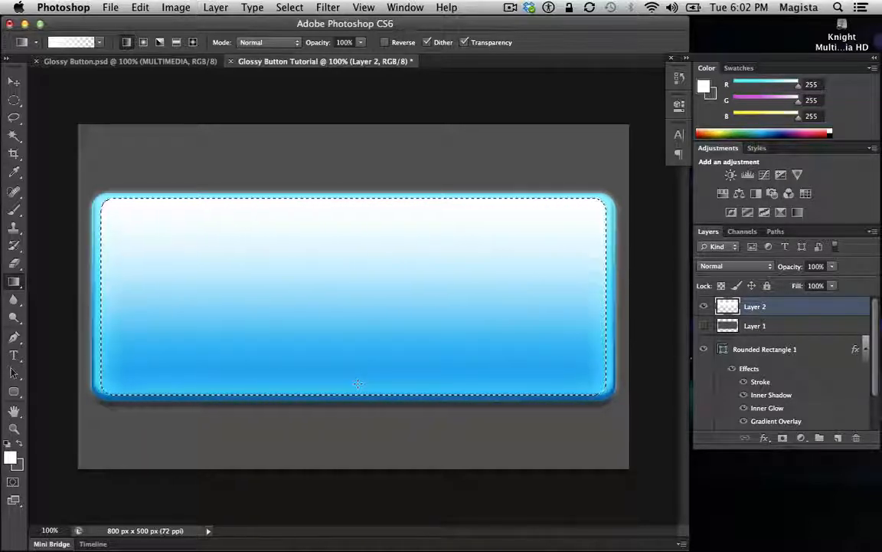
key(super+d)
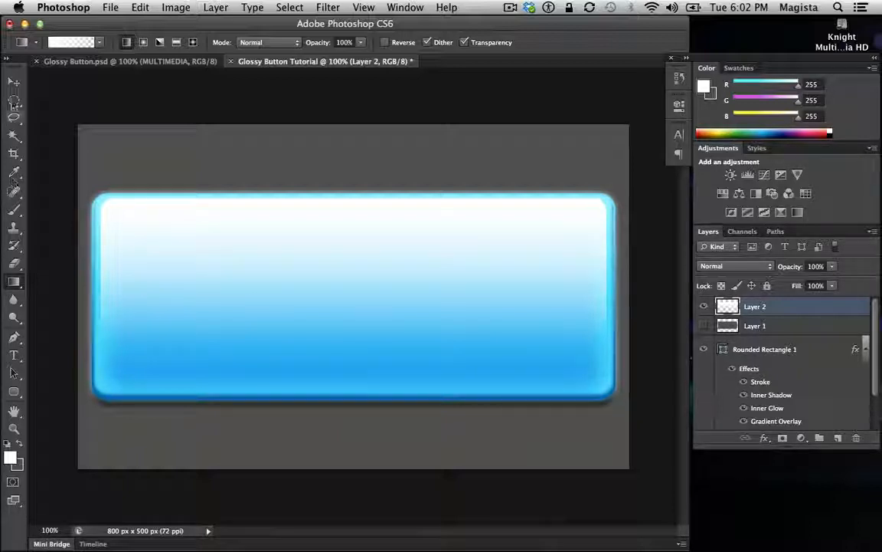
- Shift the white gradient on Layer 2 slightly down to even out the blue border around it
click(14, 81)
drag(273, 240, 274, 242)
key(Up)
key(Up)
key(Up)
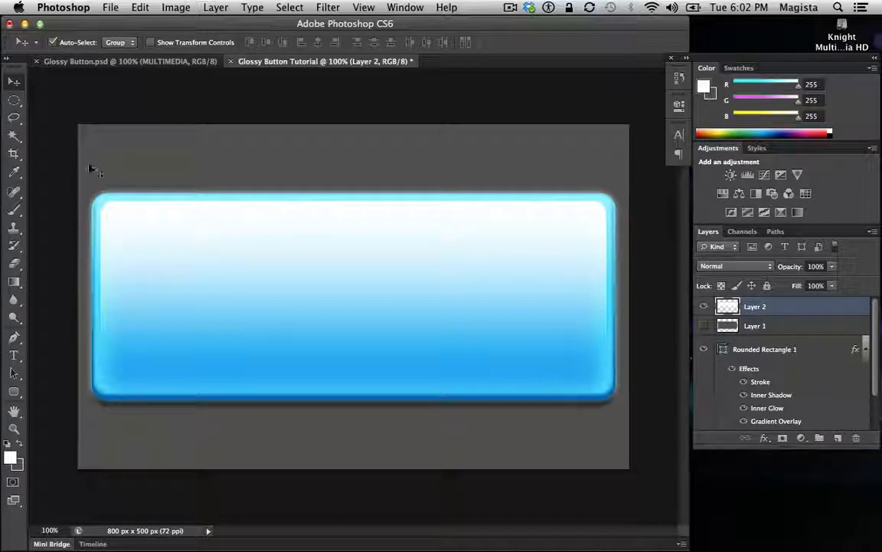
- Draw a wide elliptical selection over the button's lower part, extending past both sides of the canvas and below the button
click(13, 102)
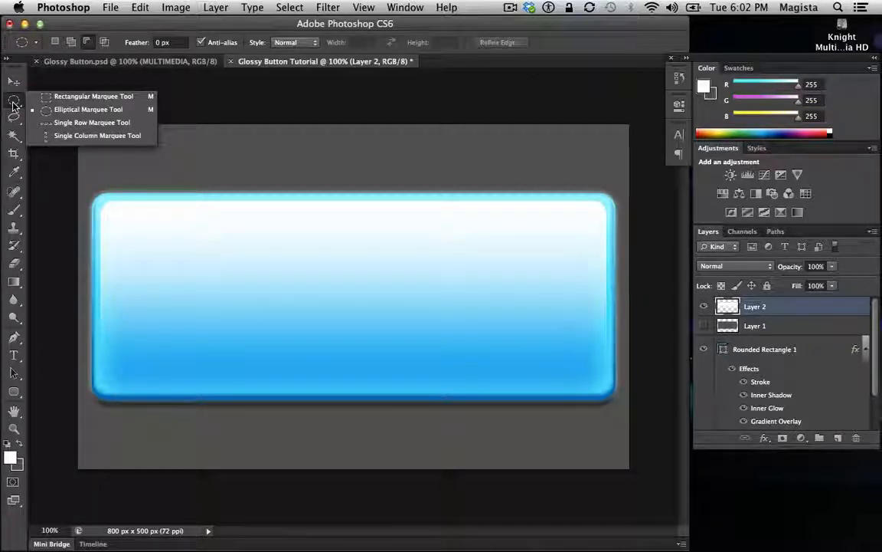
click(56, 110)
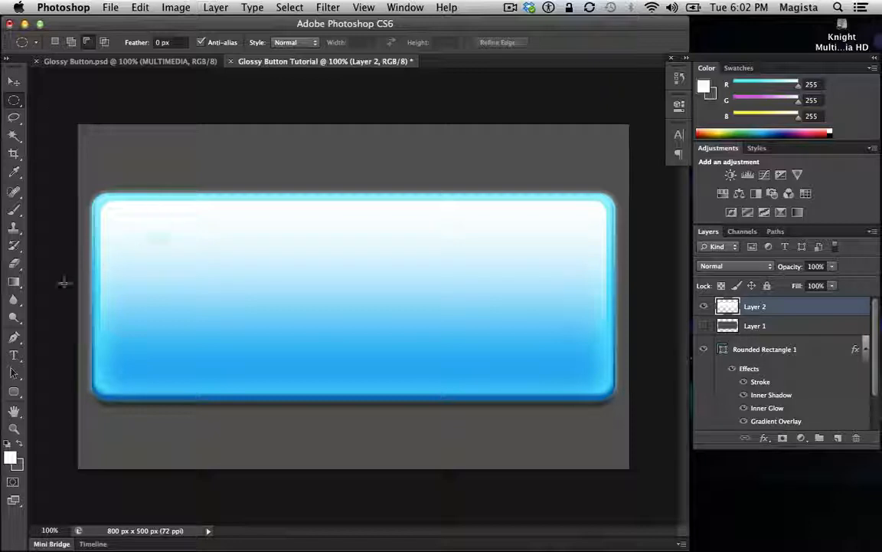
drag(50, 256, 728, 479)
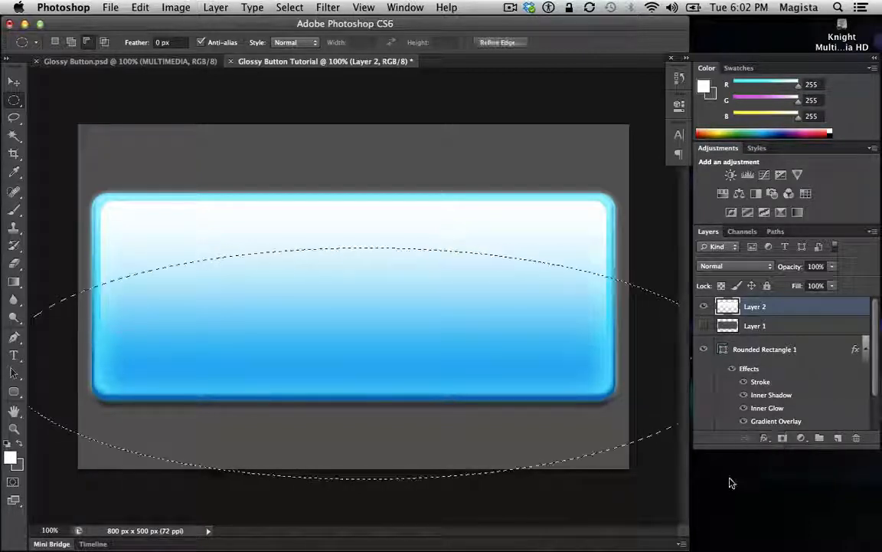
- Set the Elliptical Marquee feather to 10 px
click(177, 42)
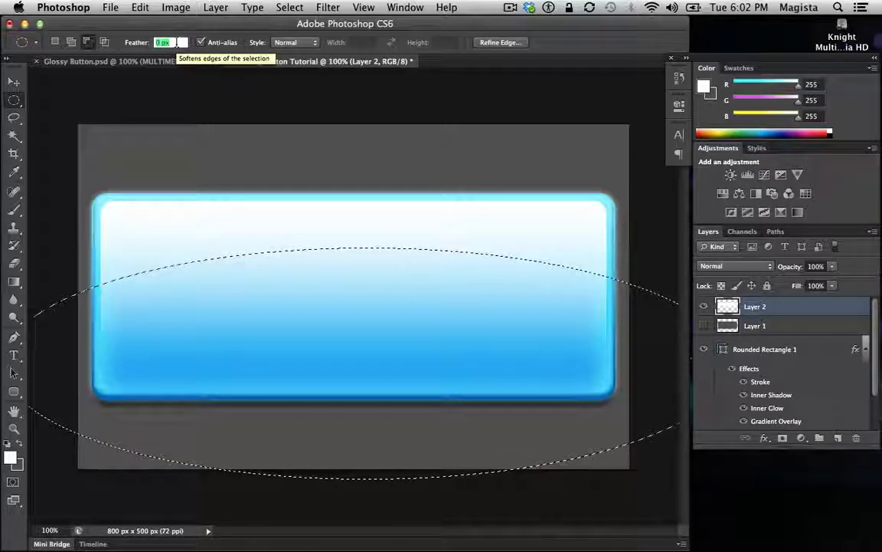
text(10)
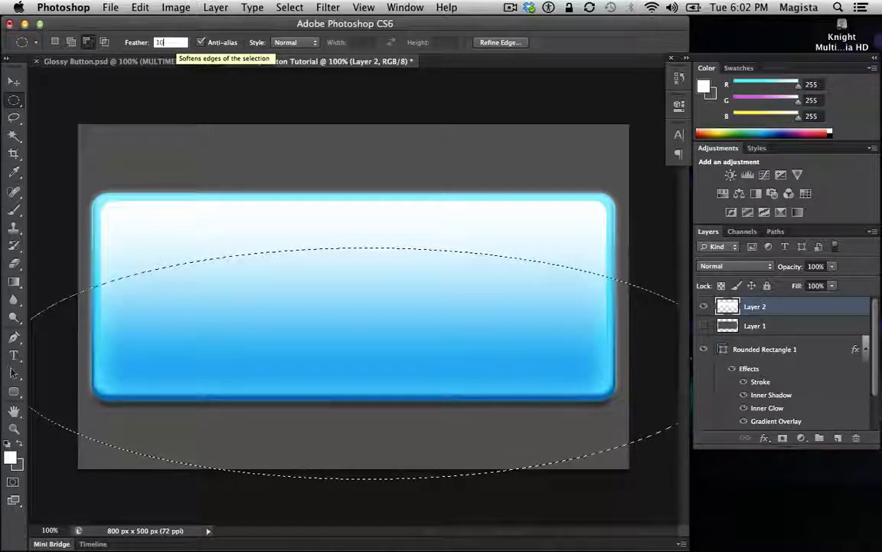
key(Return)
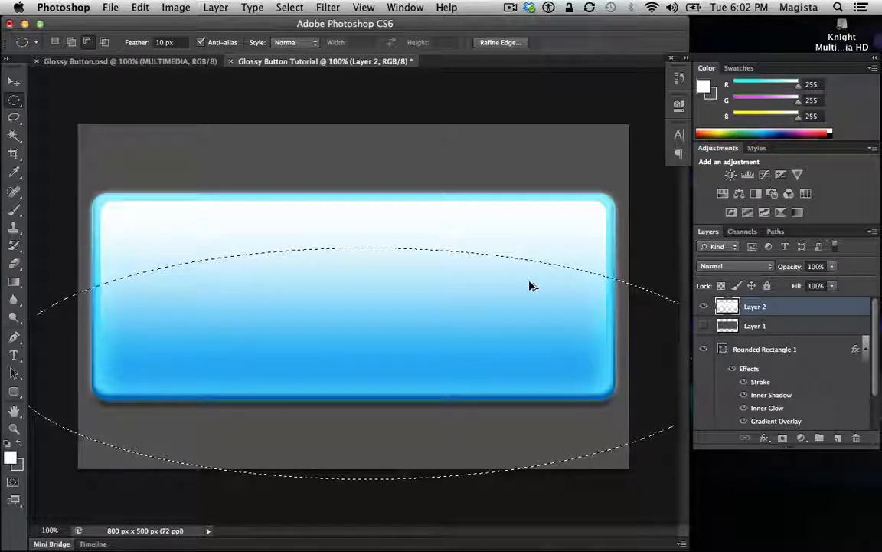
key(super+s)
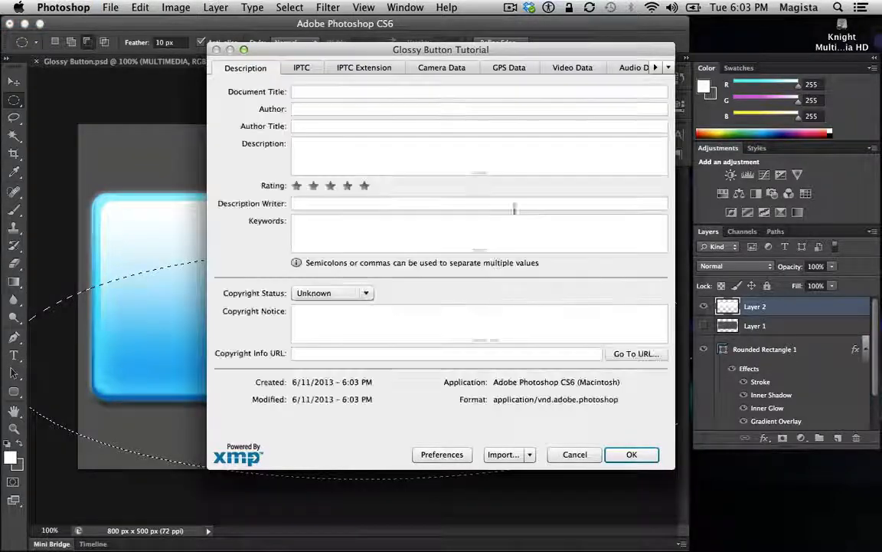
click(574, 453)
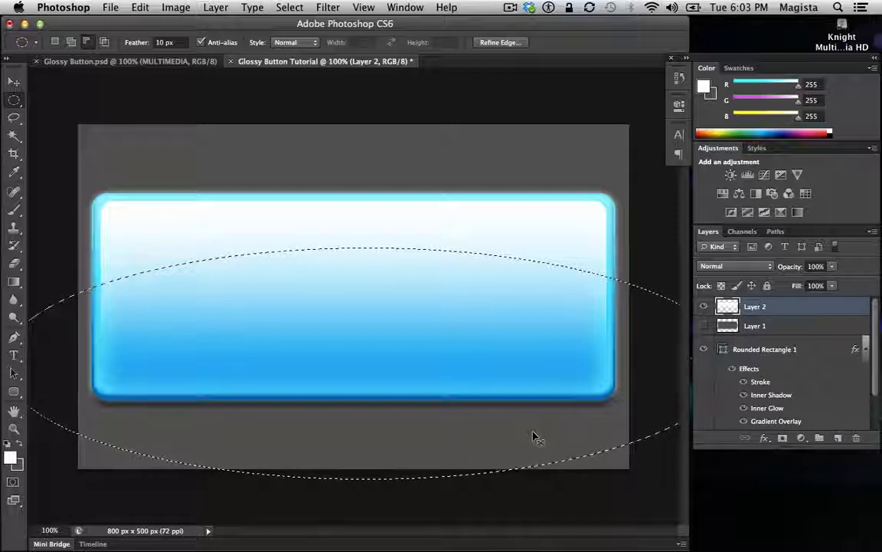
- Invert the elliptical selection and add it as a layer mask on Layer 2, keeping only the gloss above the curve
key(super+shift+i)
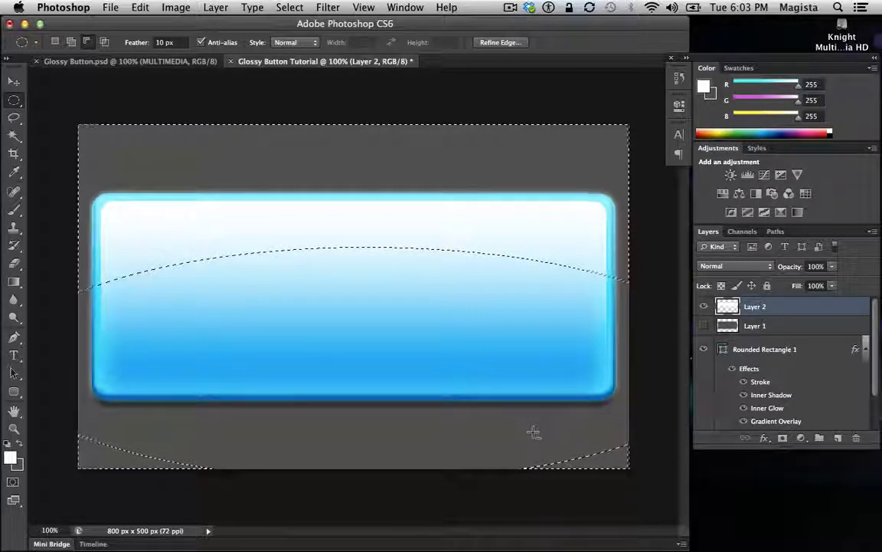
click(782, 438)
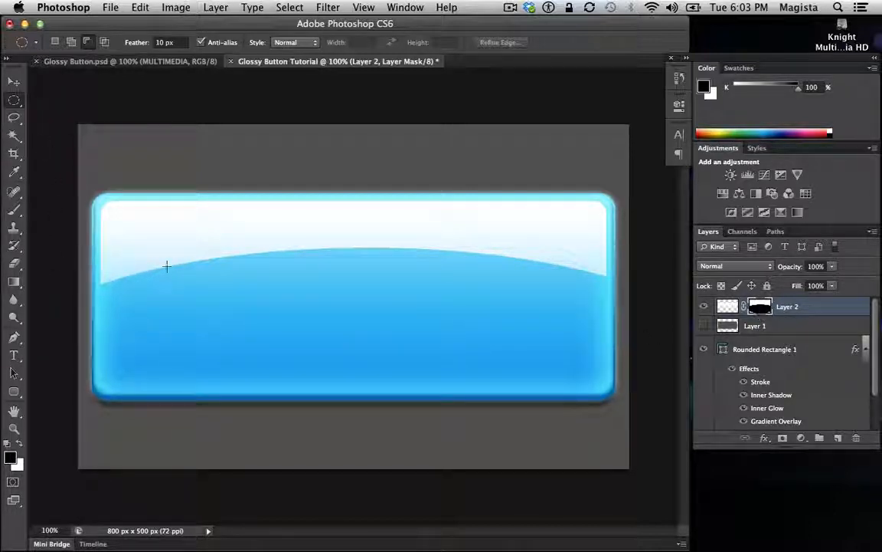
- Ready the Brush tool with the 150 px soft round tip at 0% hardness and black as the foreground color
click(19, 214)
click(61, 46)
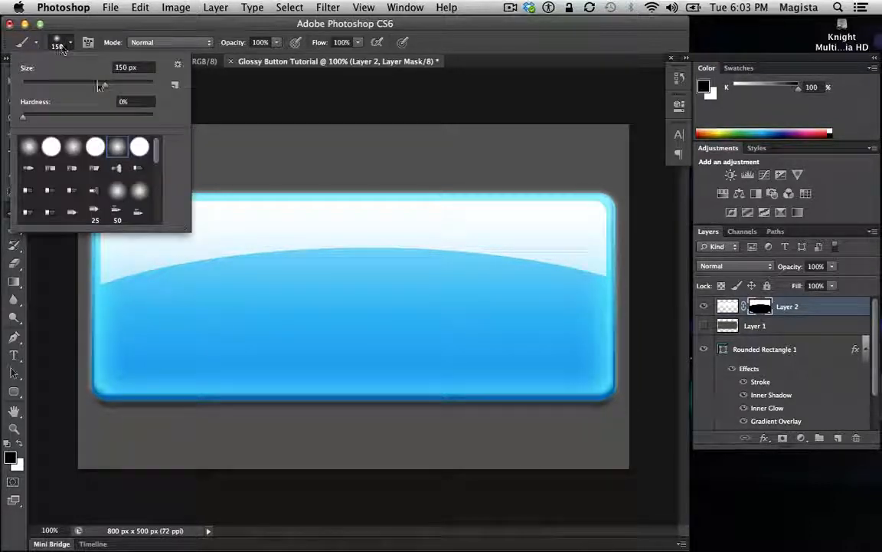
double_click(115, 145)
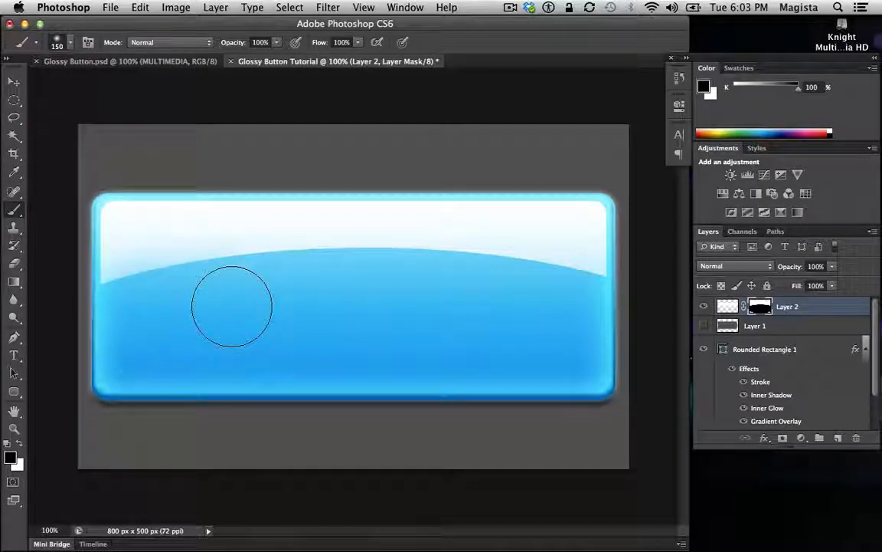
click(18, 444)
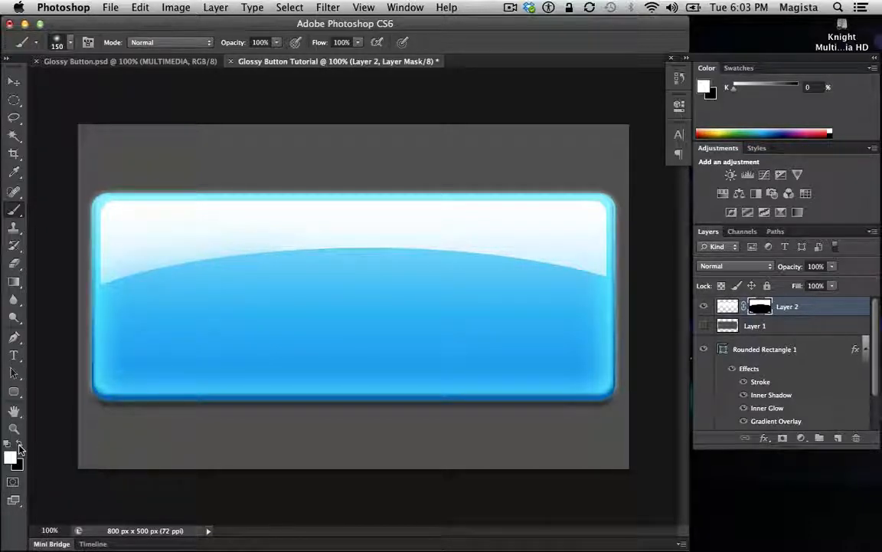
click(18, 445)
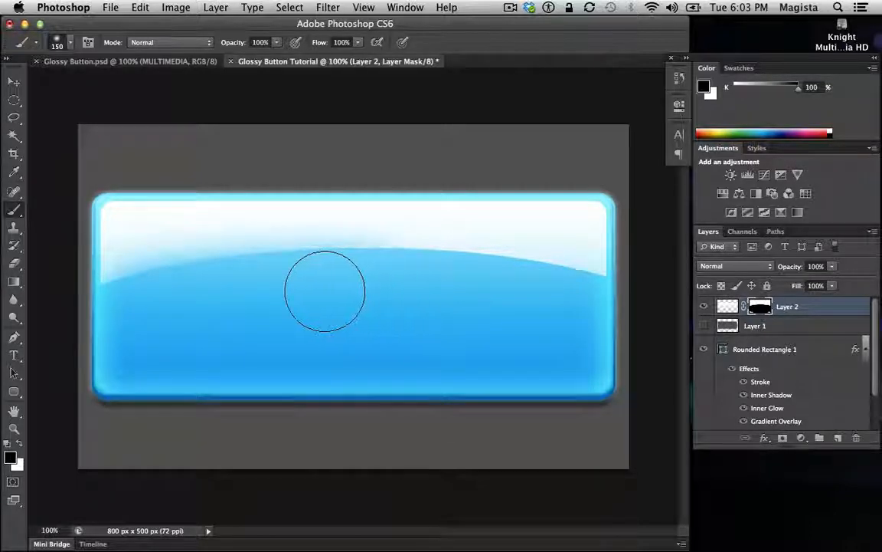
- Try painting black along the gloss's curved lower edge on Layer 2's mask, and undo the stroke
mouse_move(458, 310)
mouse_down()
mouse_move(540, 311)
mouse_move(454, 297)
mouse_move(490, 300)
mouse_up()
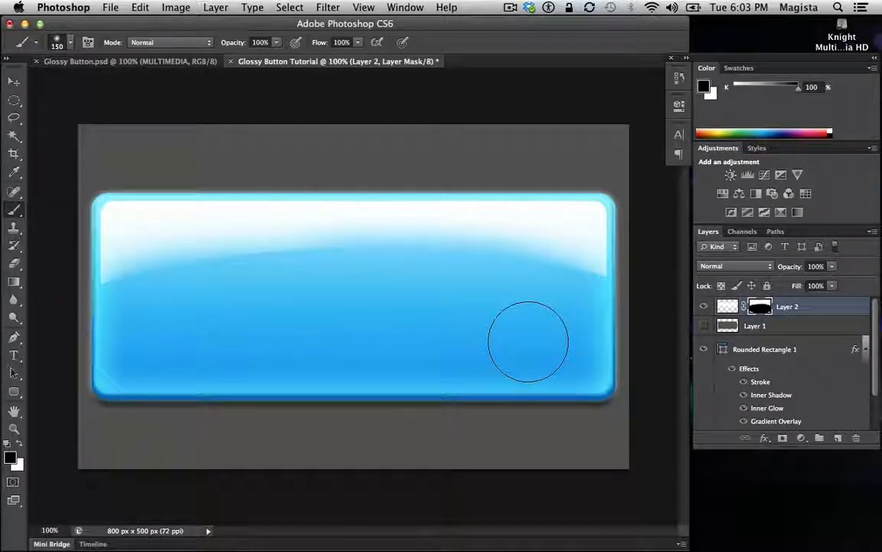
key(super+z)
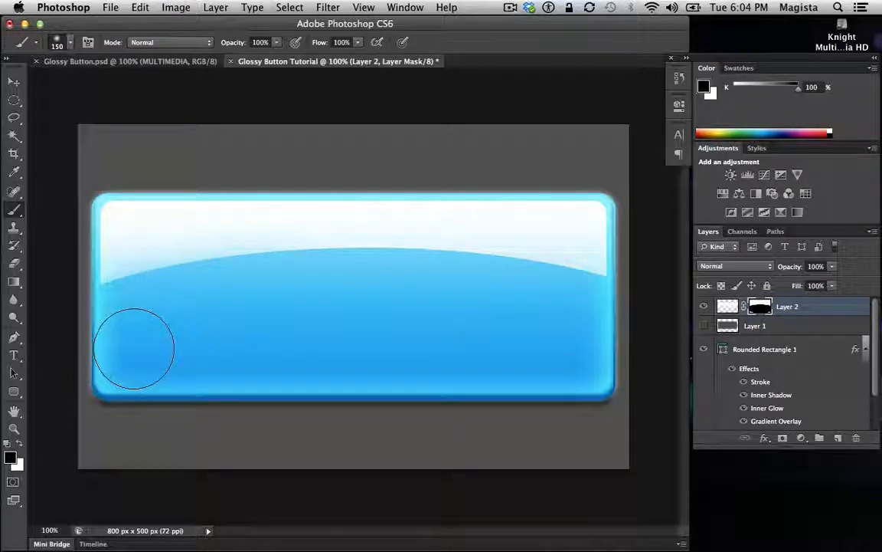
- Enlarge the brush to 300 px and paint black on Layer 2's mask to soften the gloss's curved lower edge
key(bracketright)
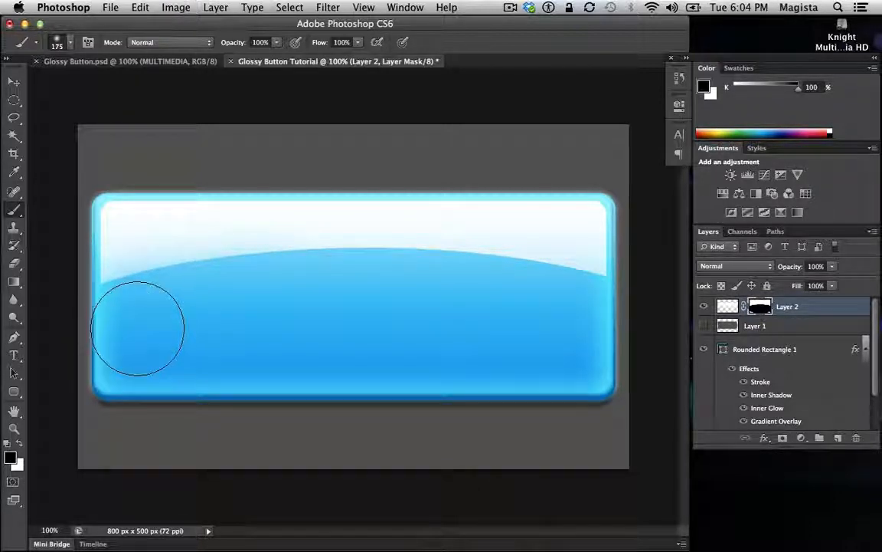
key(bracketright)
key(bracketright)
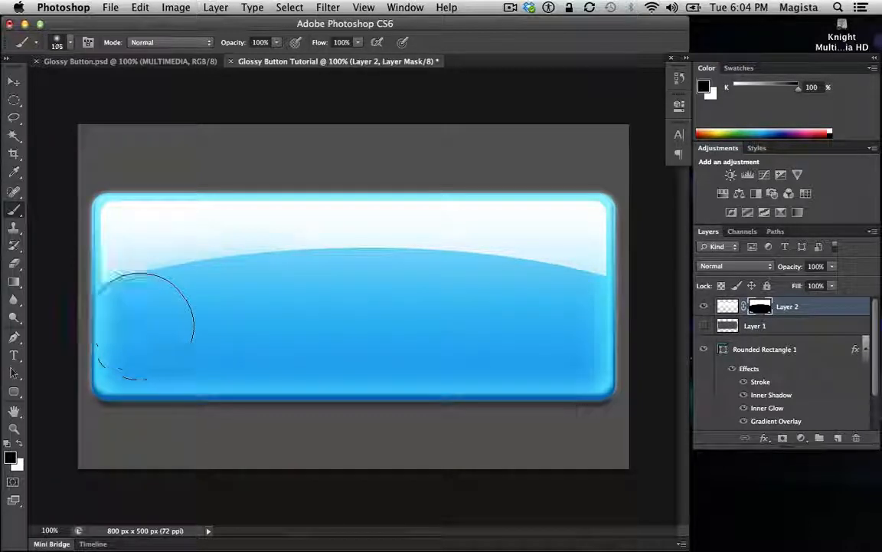
key(bracketright)
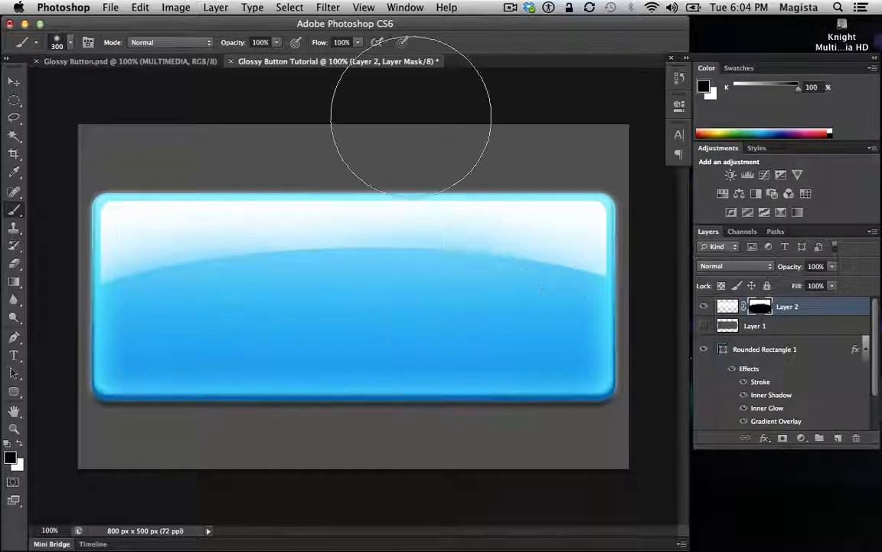
click(14, 82)
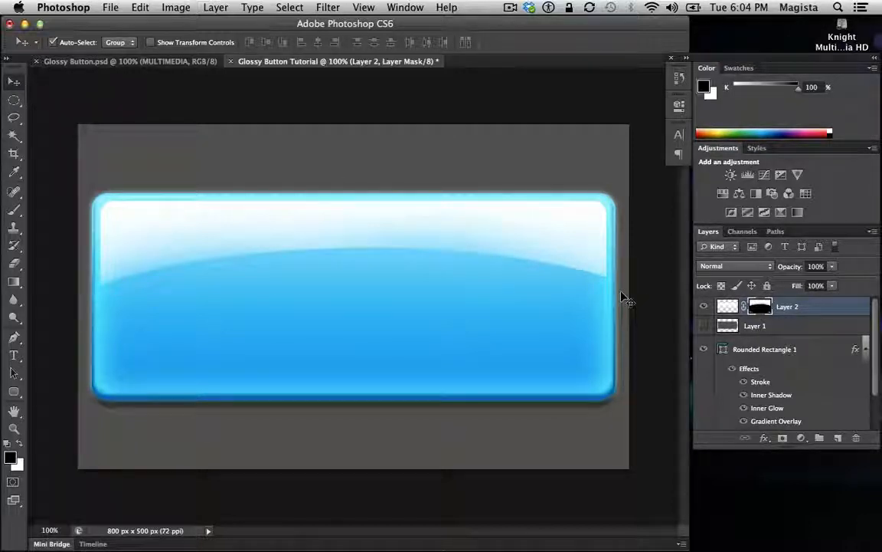
- Add a new layer above Layer 2 with white as the foreground color, ready for an elliptical selection
click(14, 106)
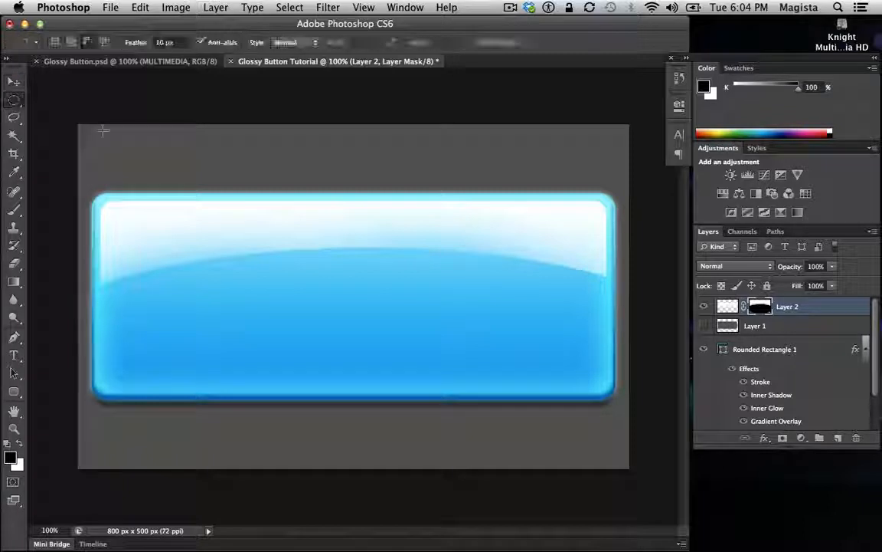
click(839, 439)
key(x)
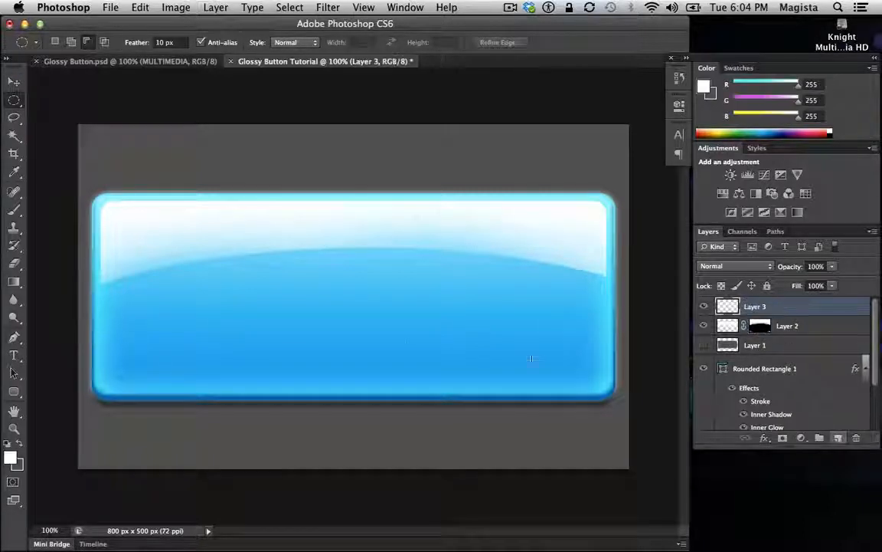
- Try filling a large feathered ellipse reaching beyond the canvas with white on Layer 3, and undo the fill
drag(34, 192, 612, 353)
drag(615, 418, 825, 546)
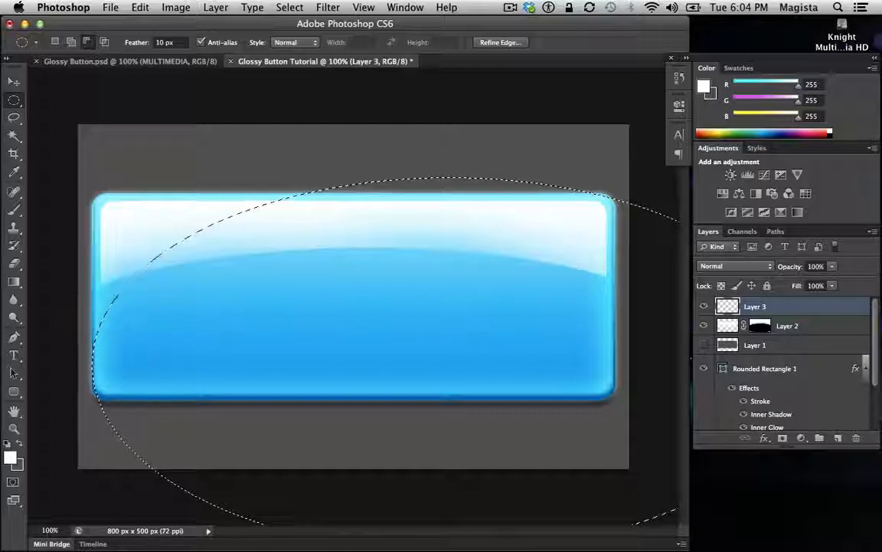
key(alt+BackSpace)
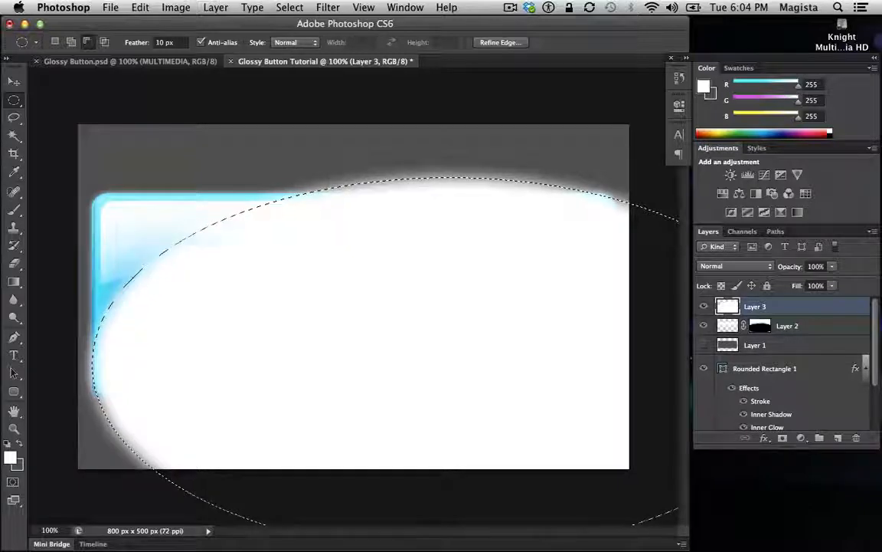
key(super+z)
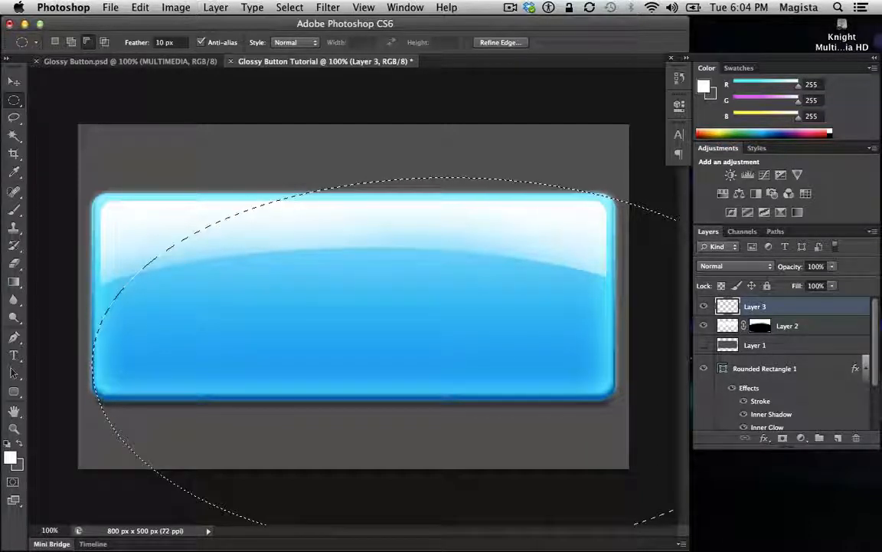
- Set the Elliptical Marquee feather to 0 px
click(165, 42)
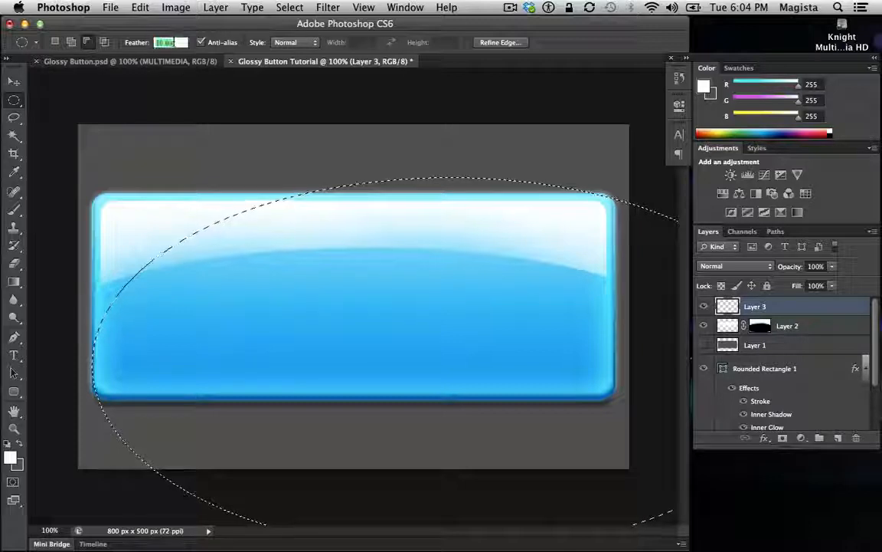
text(0)
key(Return)
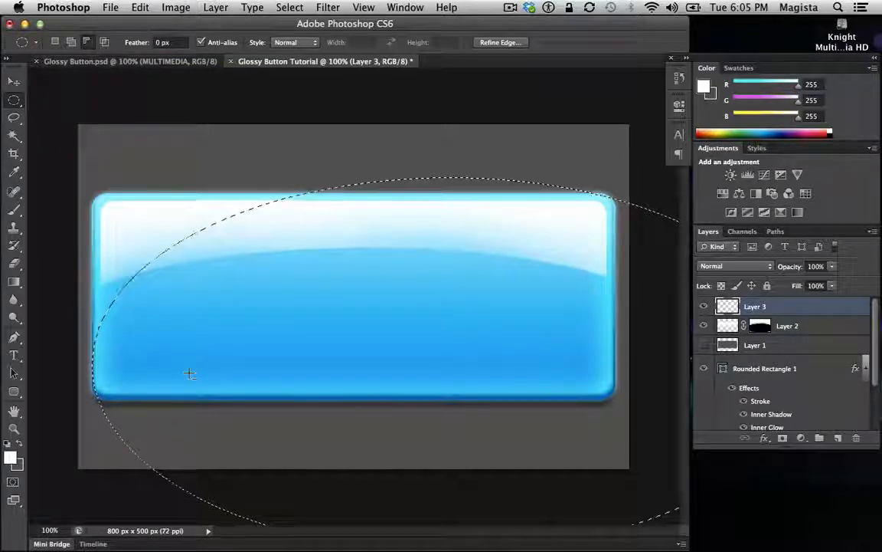
- Try filling the existing elliptical selection with white again, remove the fill from Layer 3, and deselect
key(alt+BackSpace)
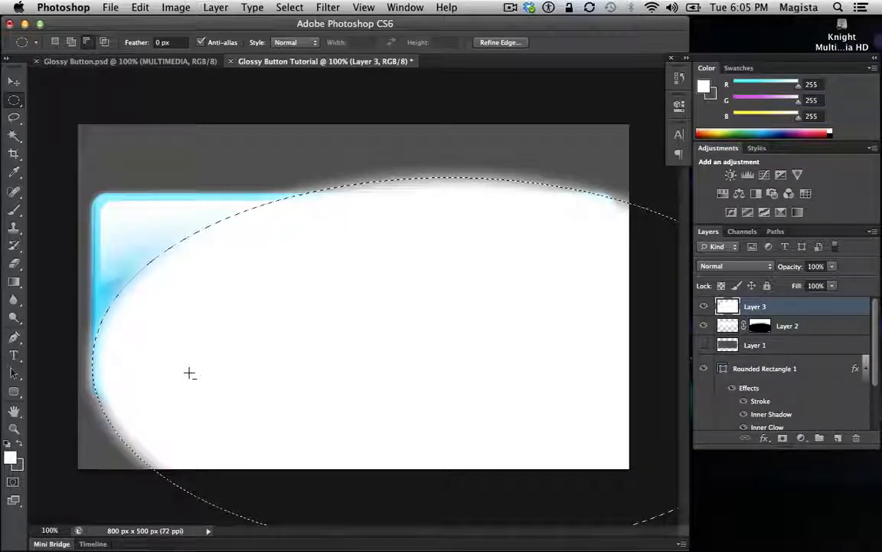
key(Delete)
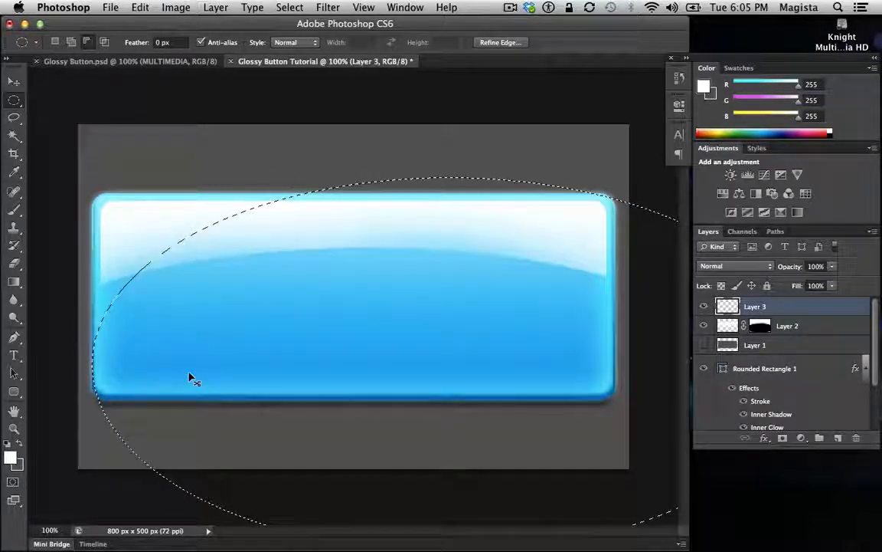
key(super+d)
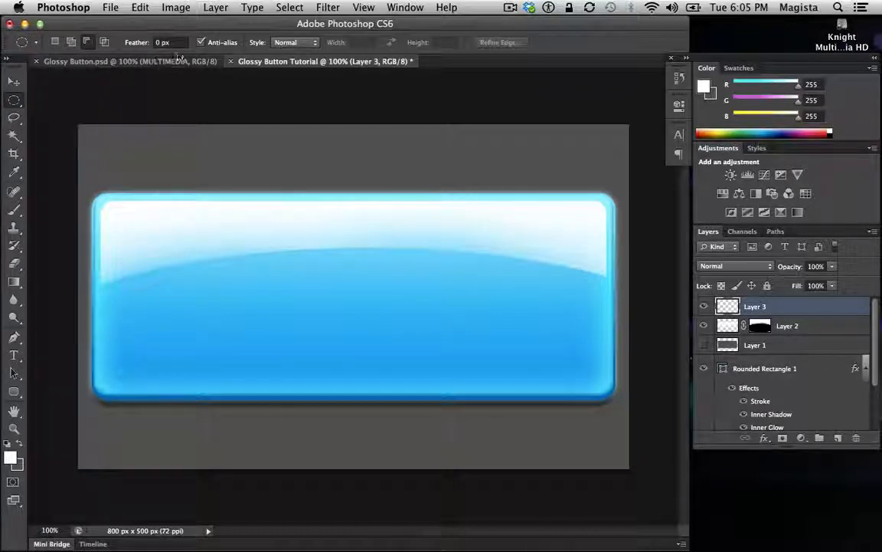
- Draw a sharp-edged ellipse from the button's left edge past the canvas, fill it with white on Layer 3, and deselect
drag(98, 291, 717, 530)
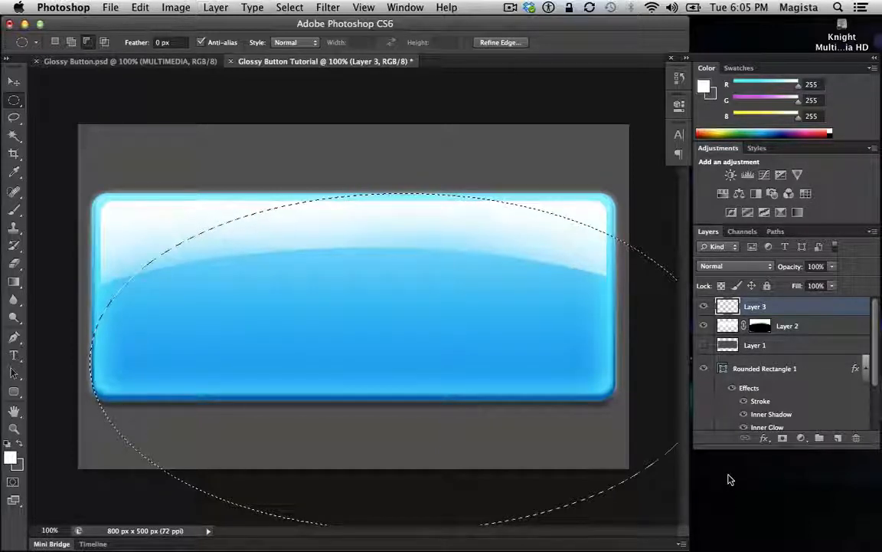
key(alt+BackSpace)
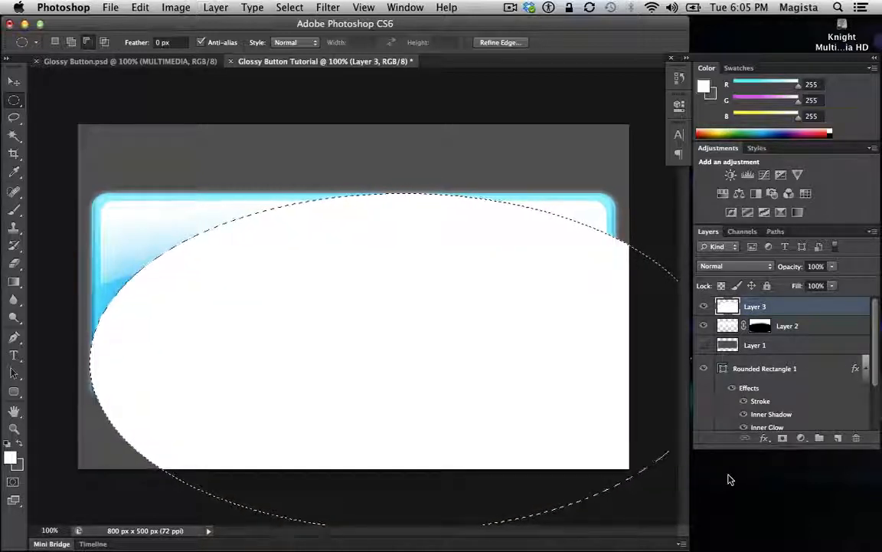
key(super+d)
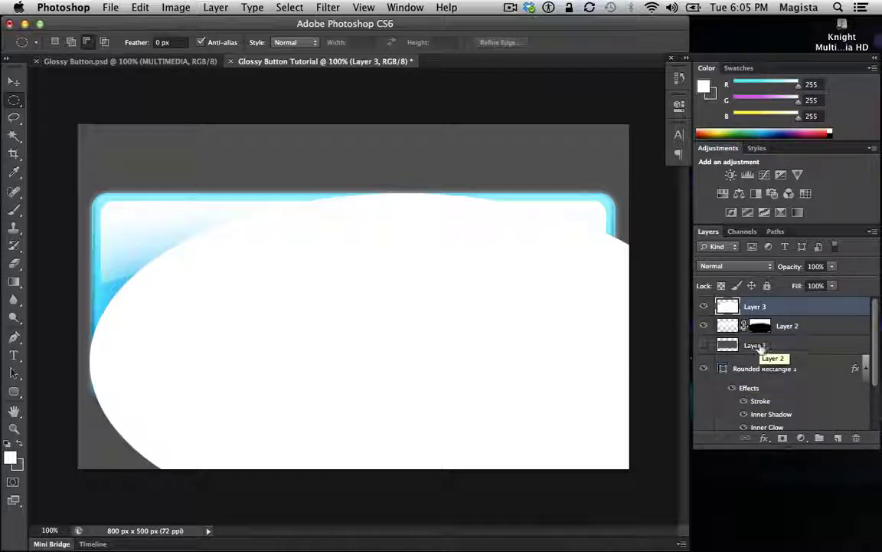
- Load the outline of Layer 1's inner rounded rectangle as a selection and invert it
click(728, 347)
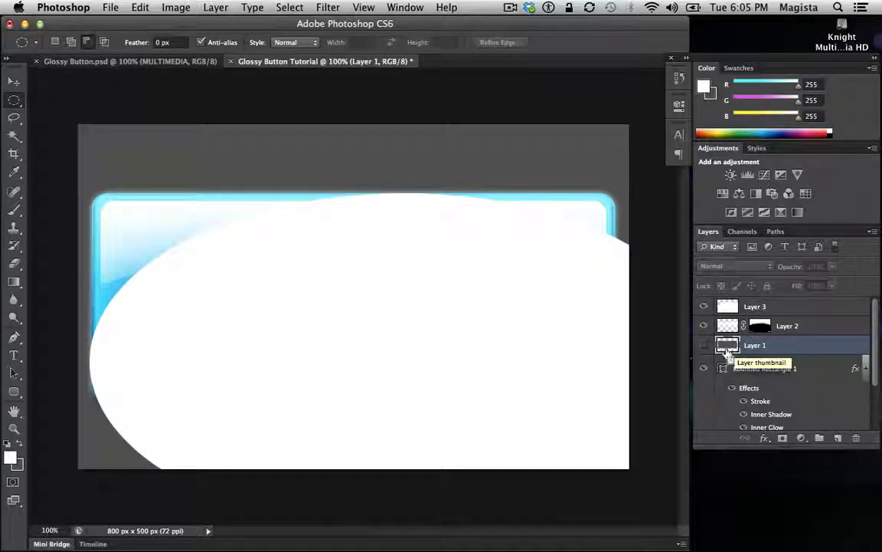
super+click(726, 350)
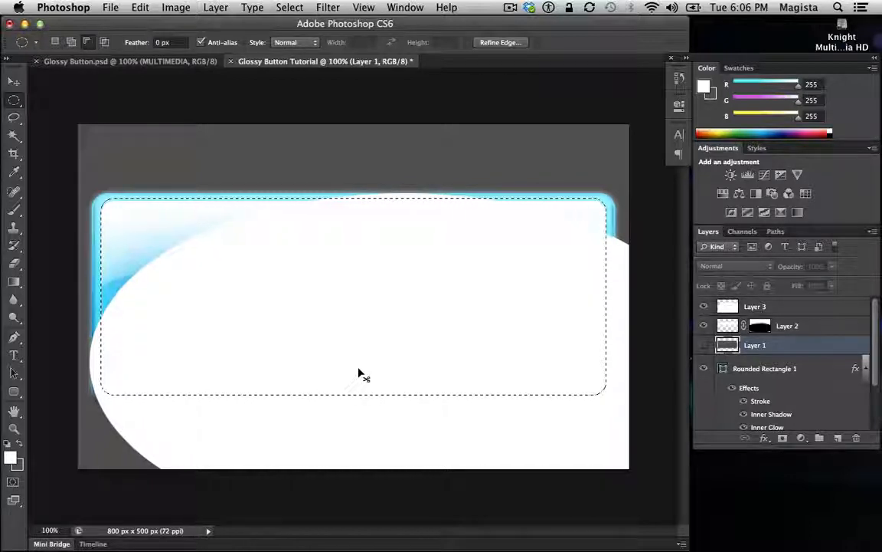
key(super+shift+i)
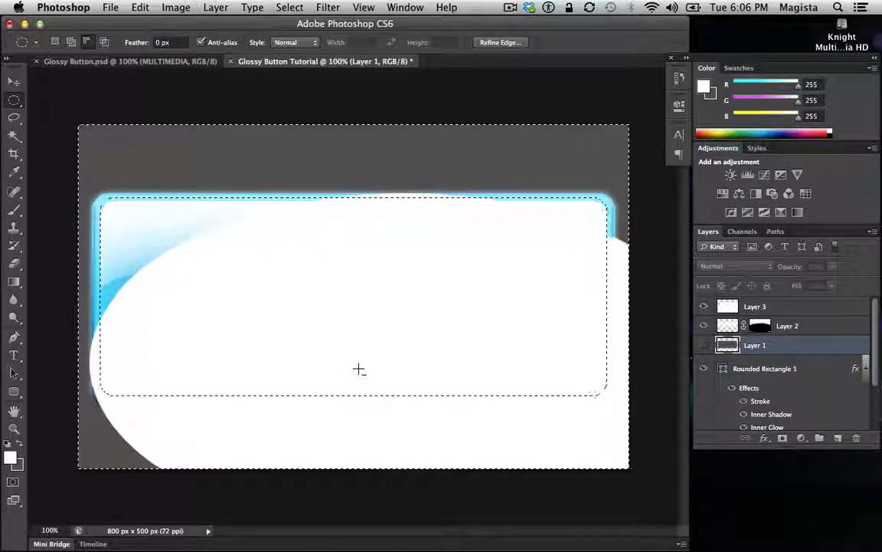
- Try adding a layer mask from the inverted selection to Layer 1, and undo it
click(784, 440)
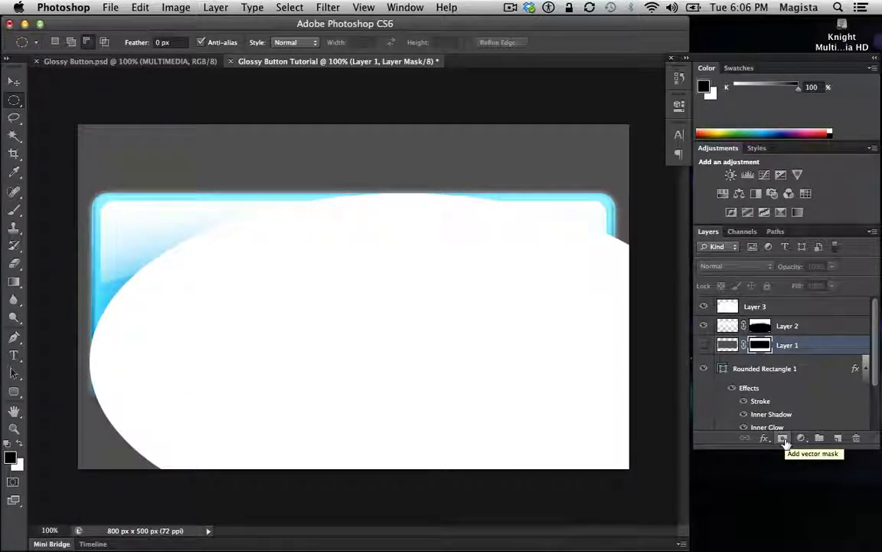
key(ctrl+z)
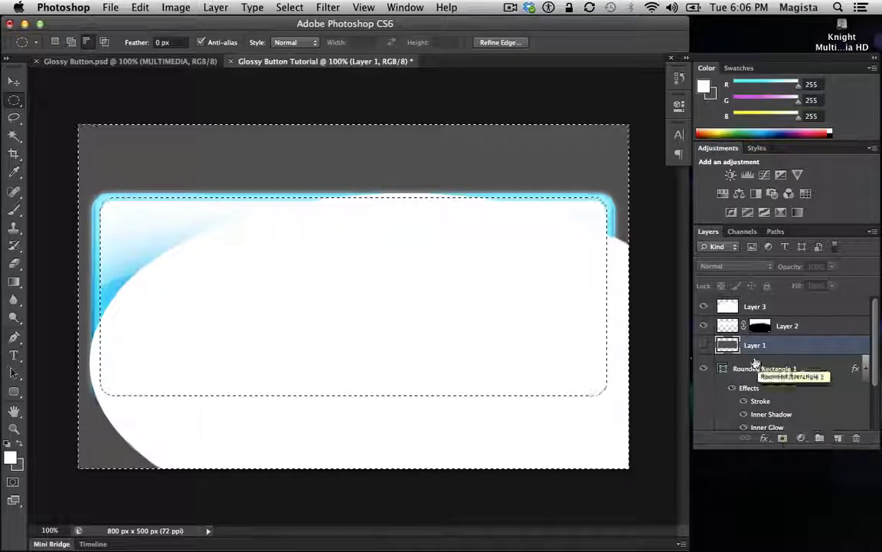
- Try masking Layer 3 from the inverted selection, and undo back to the selection before it was inverted
click(762, 309)
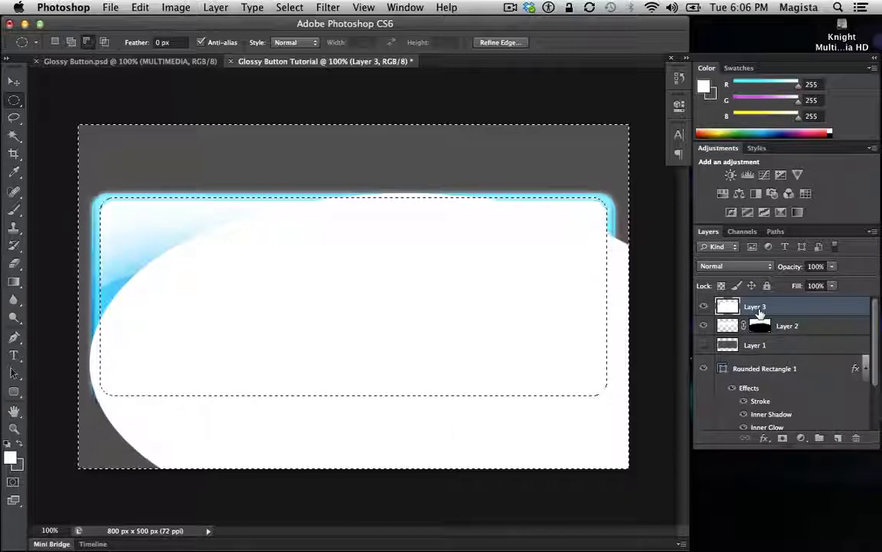
click(783, 438)
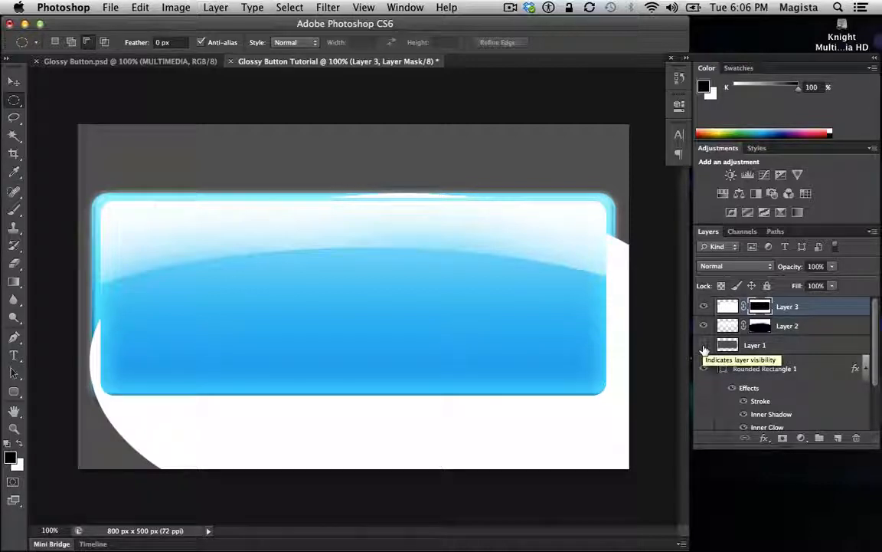
key(super+alt+z)
key(super+alt+z)
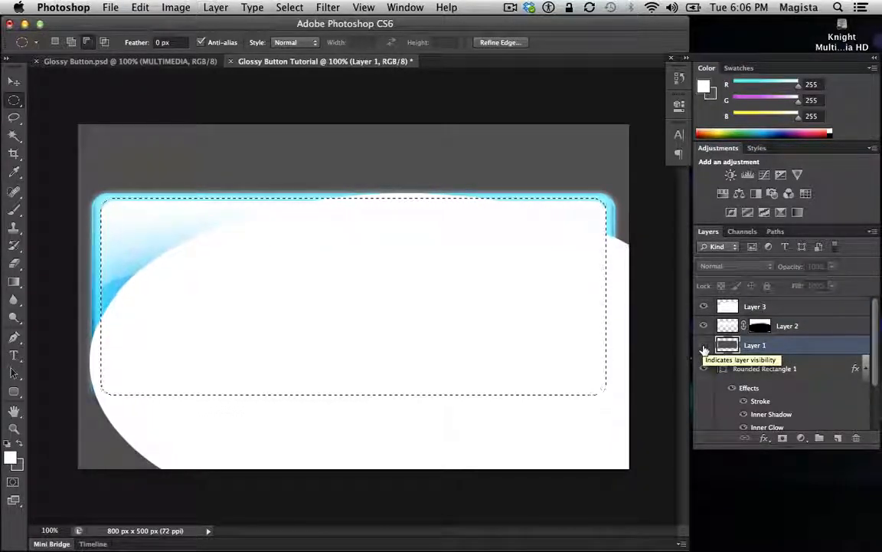
- Add a layer mask to Layer 3 from the inner rounded-rectangle selection, keeping Layer 1 hidden
click(704, 347)
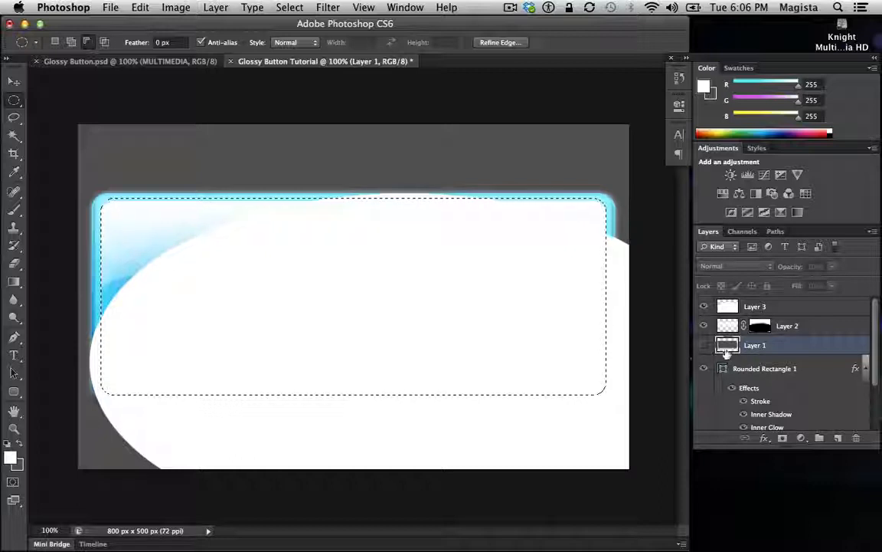
click(733, 305)
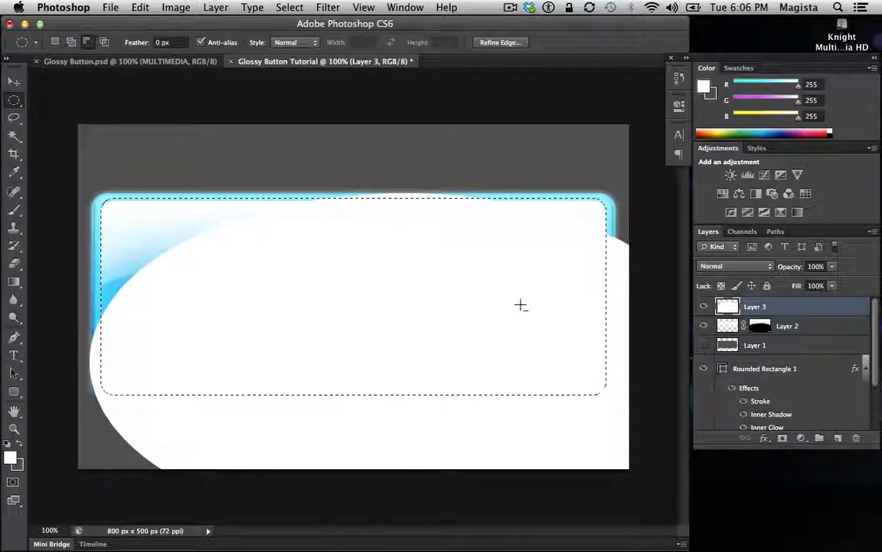
click(782, 437)
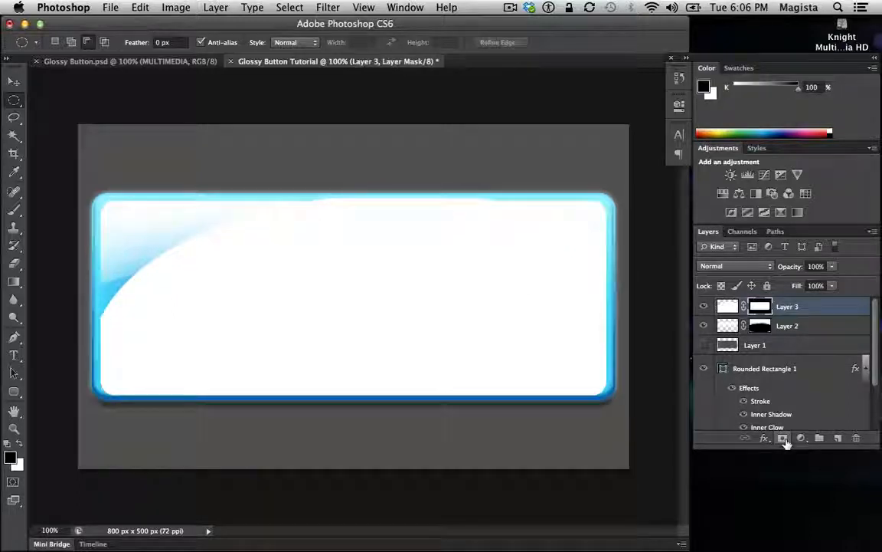
click(702, 346)
click(702, 347)
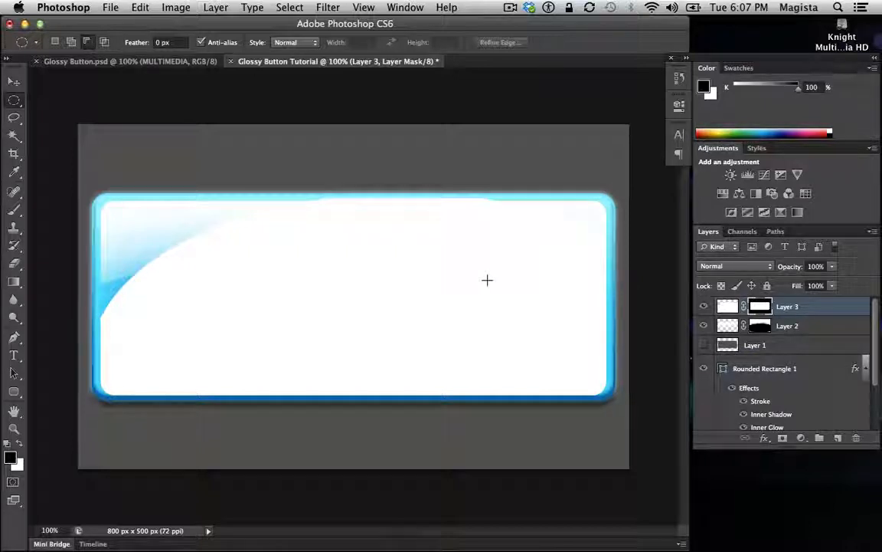
- Set Layer 3's fill to 30% to soften the elliptical highlight
click(835, 286)
drag(821, 299, 790, 303)
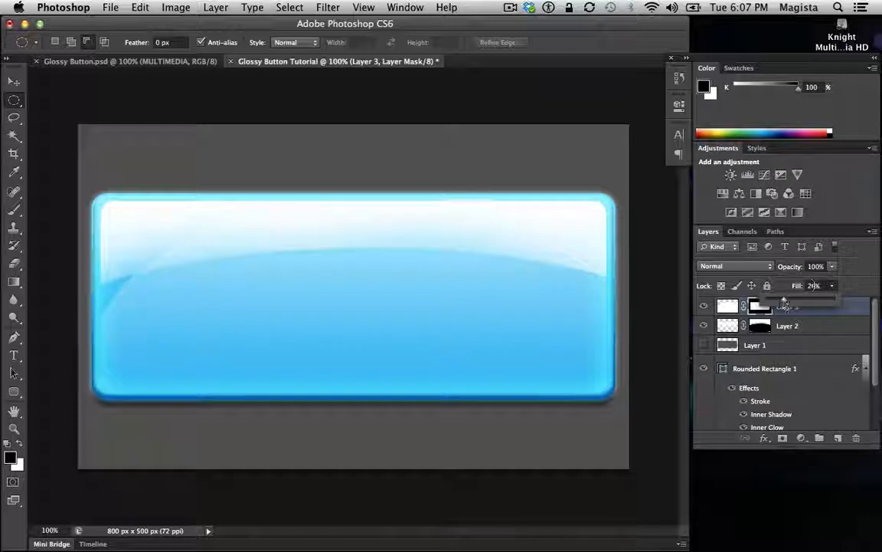
click(813, 286)
text(30)
key(Return)
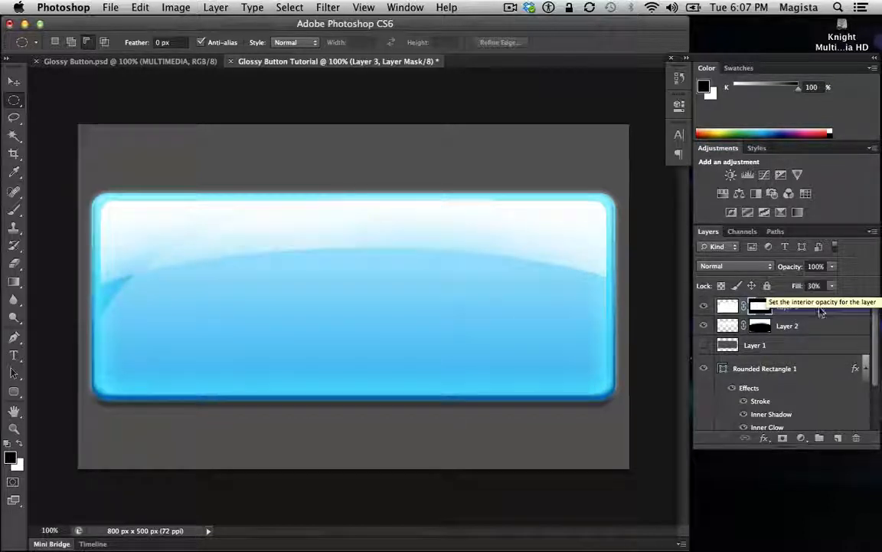
- Set Layer 2's fill to 80% to soften the gradient gloss
click(820, 331)
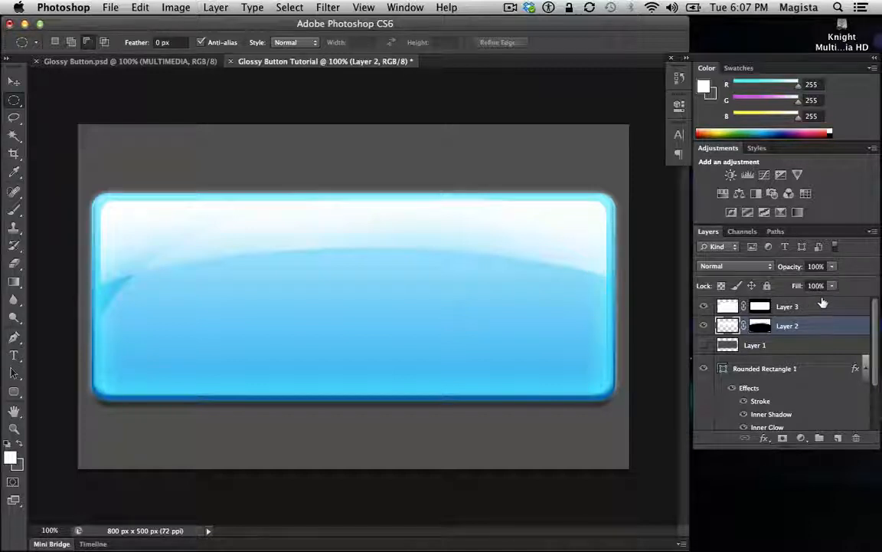
drag(834, 287, 818, 301)
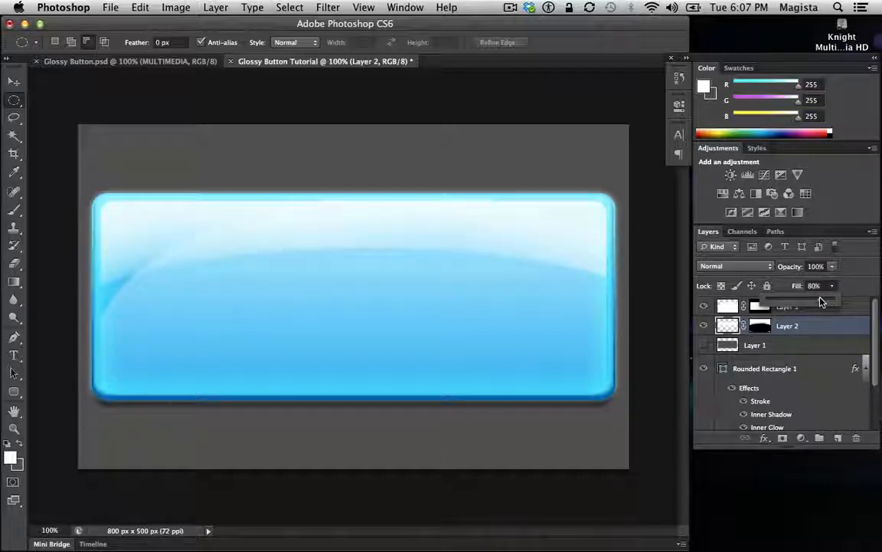
click(860, 285)
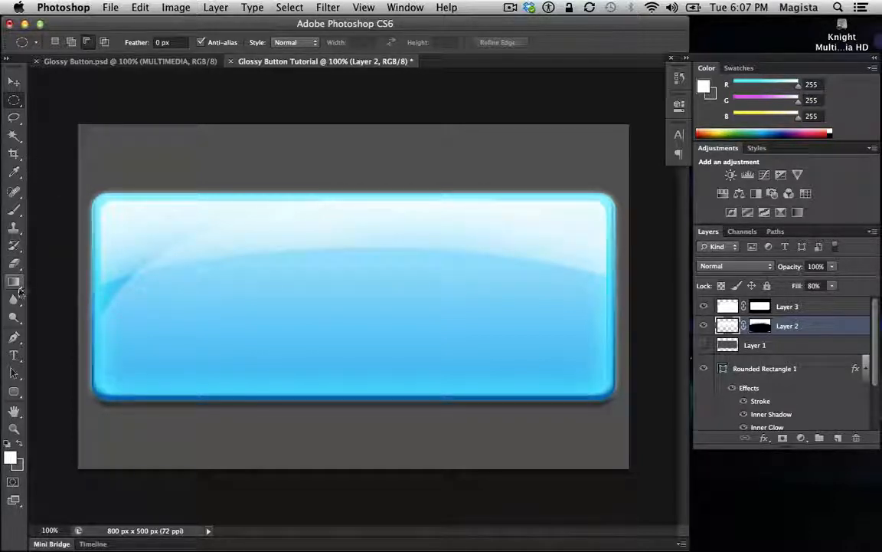
- Add the text "knight" on a new layer above Layer 2 and move it over the middle of the button
click(16, 357)
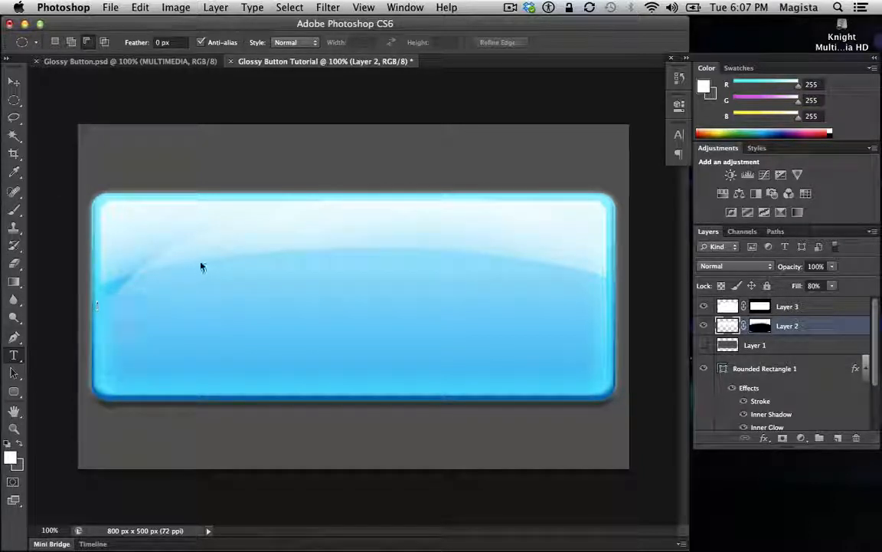
click(114, 250)
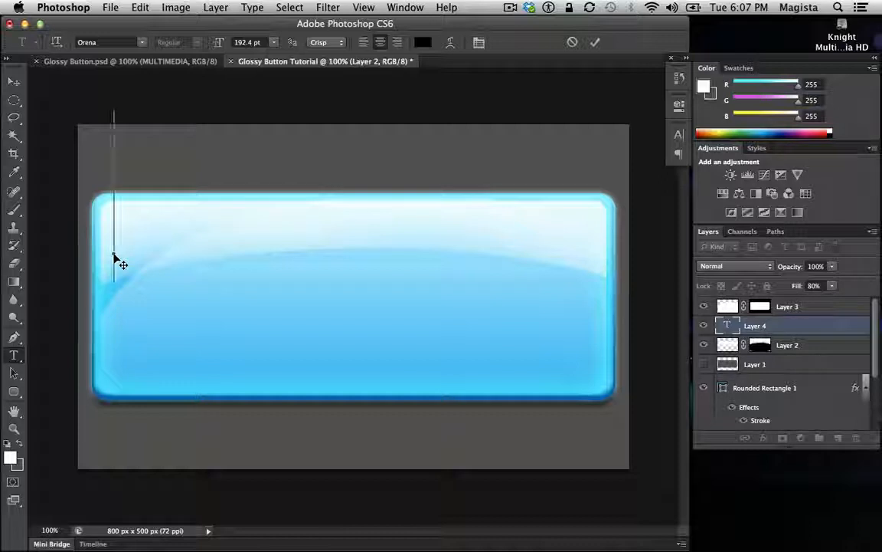
text(NI)
text(GHT)
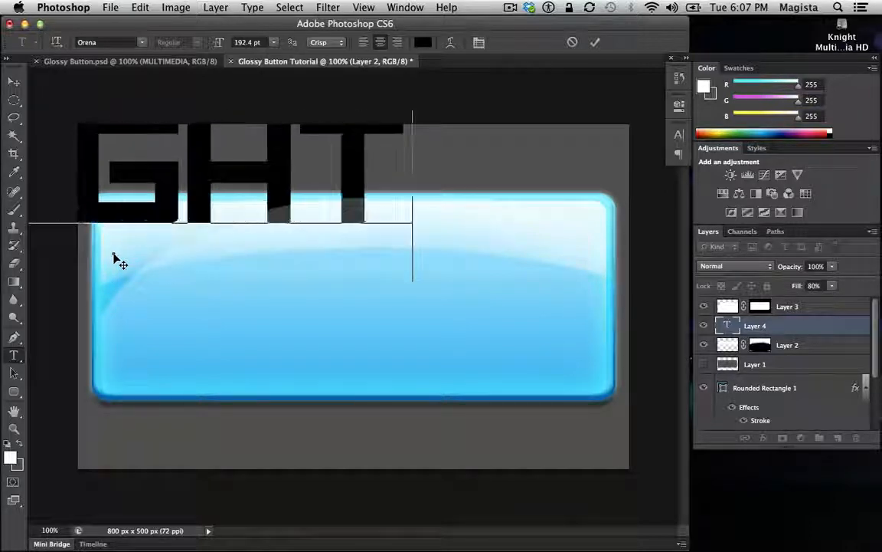
click(14, 82)
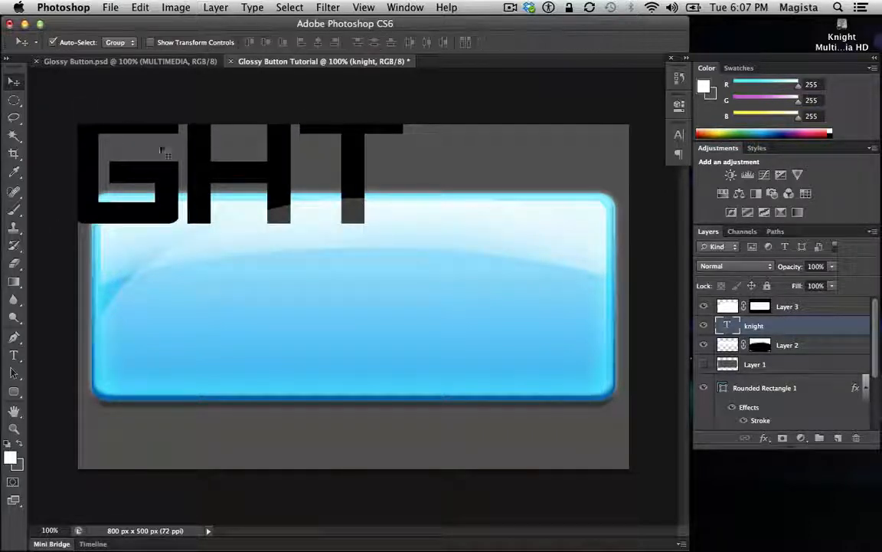
drag(177, 153, 429, 230)
drag(434, 273, 433, 279)
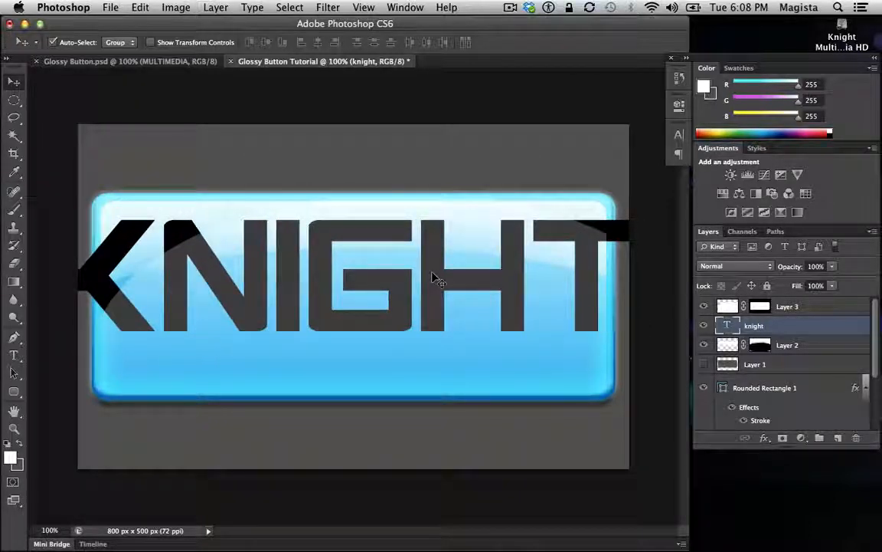
- Scale the knight text to about 83% width and 88% height so it fits inside the button
key(super+t)
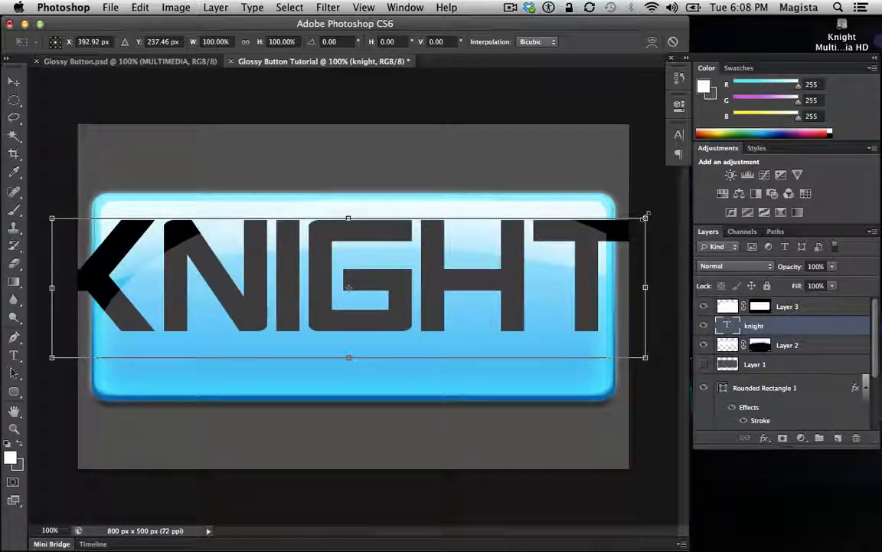
drag(646, 218, 622, 234)
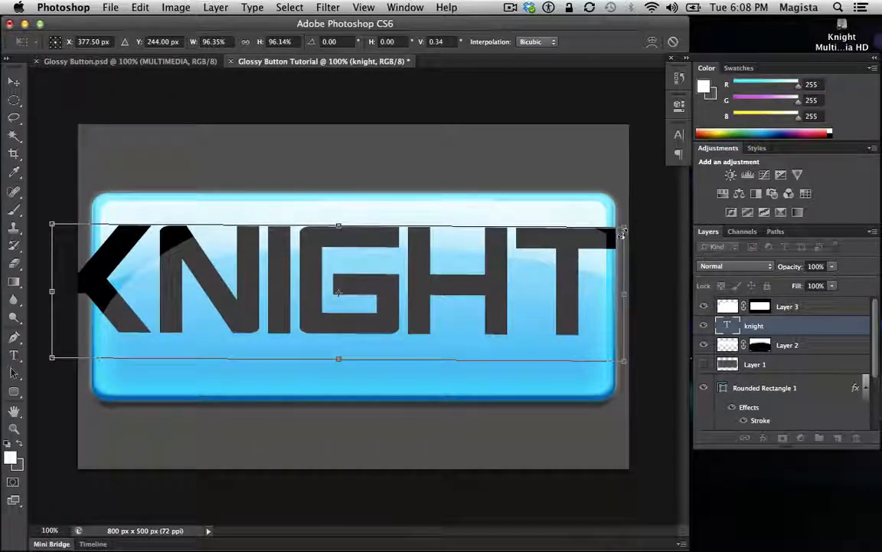
key(super+z)
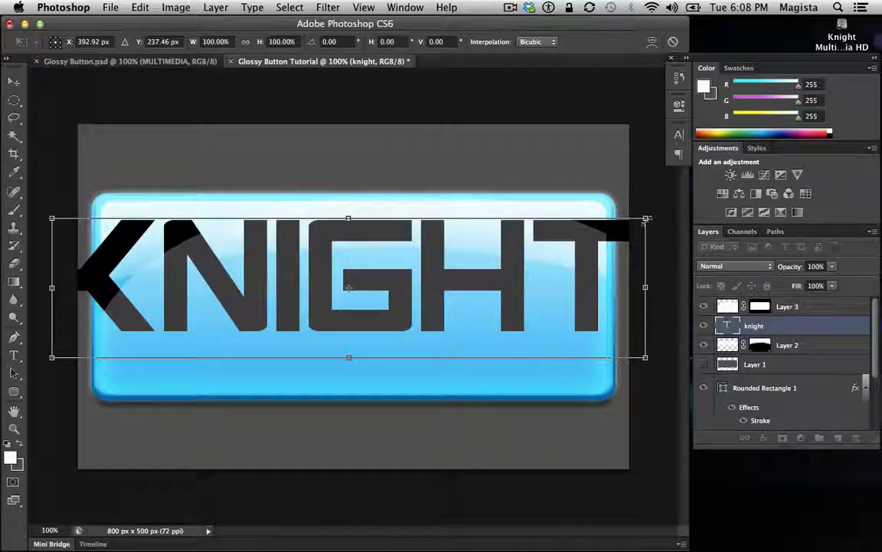
drag(646, 220, 605, 222)
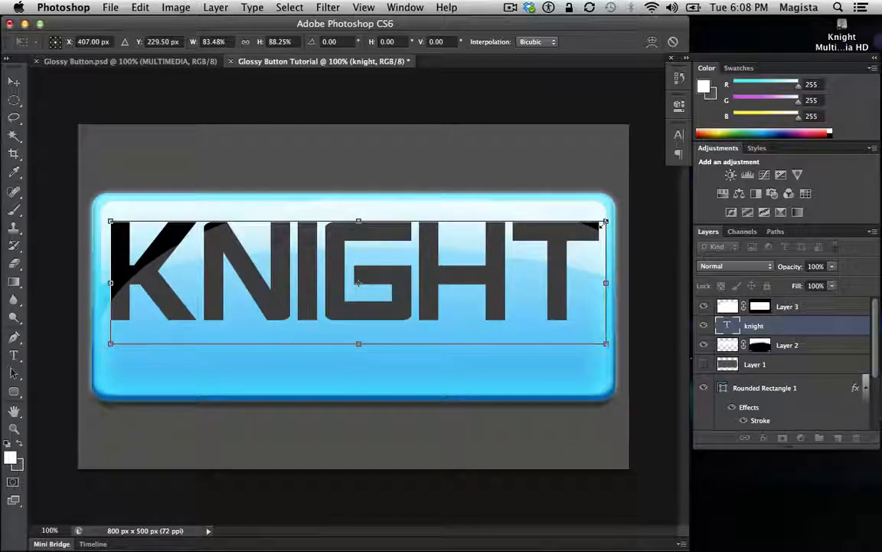
key(Return)
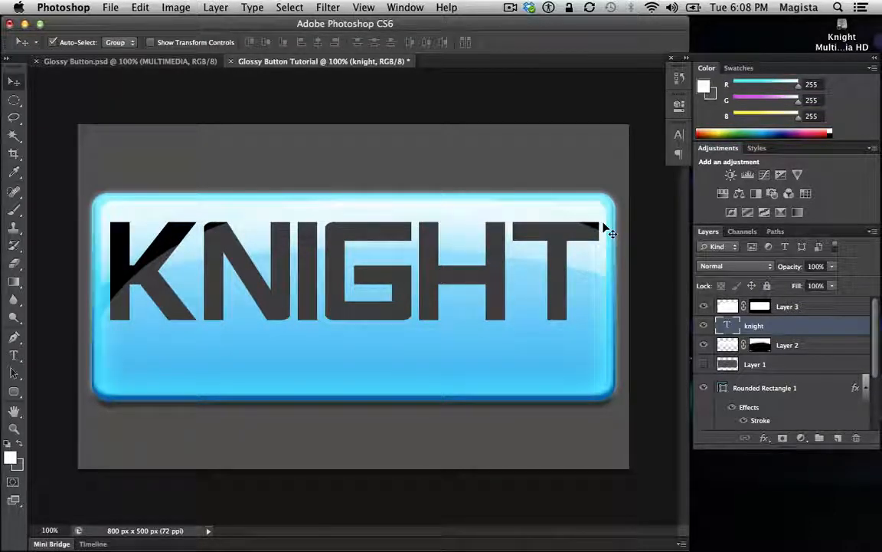
- Change the knight text color to blue #0652b9 and move its layer above Layer 3
click(678, 137)
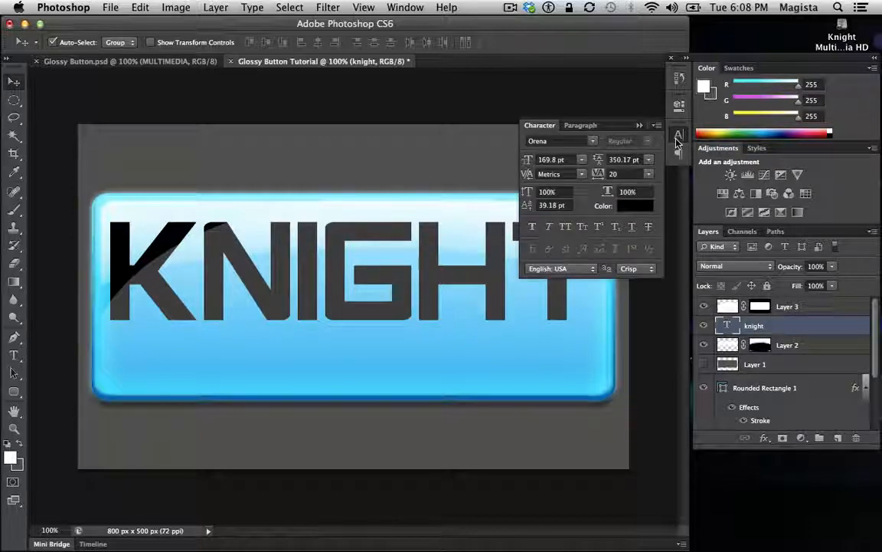
click(635, 205)
click(692, 272)
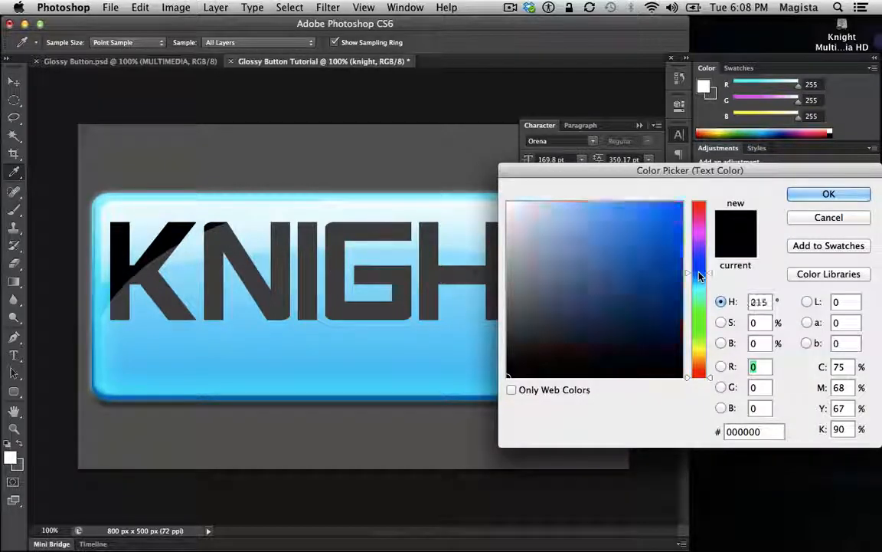
click(672, 266)
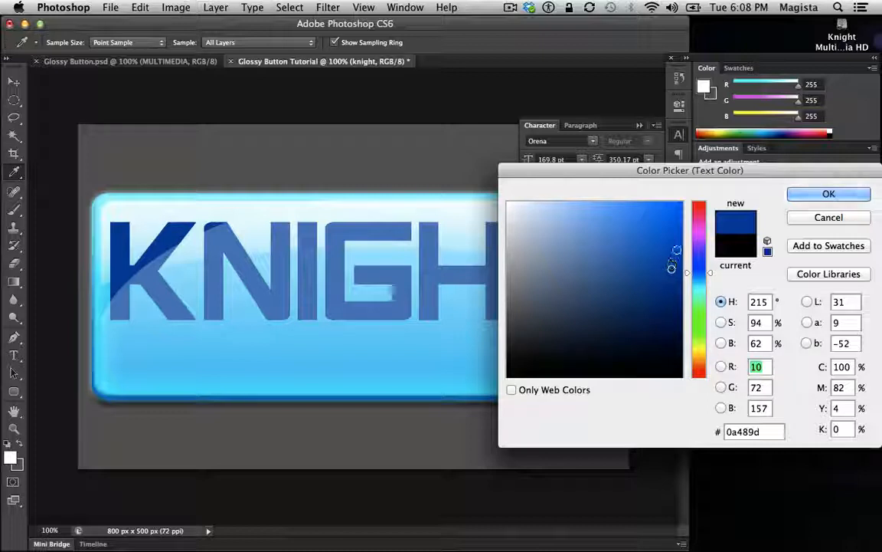
click(677, 249)
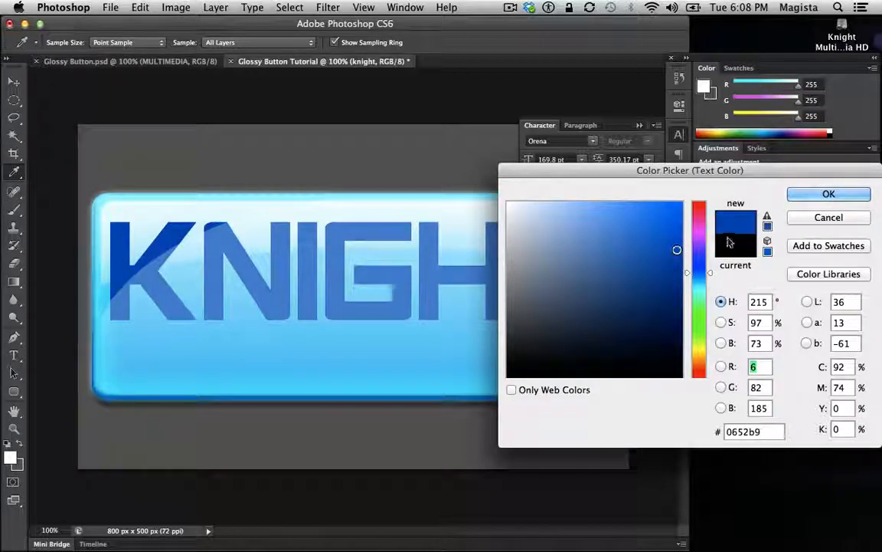
click(828, 194)
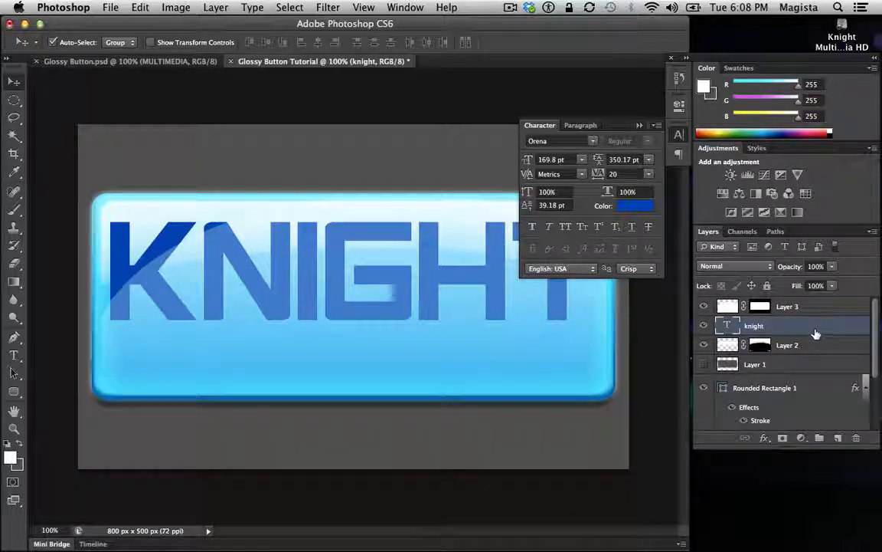
drag(814, 309, 814, 304)
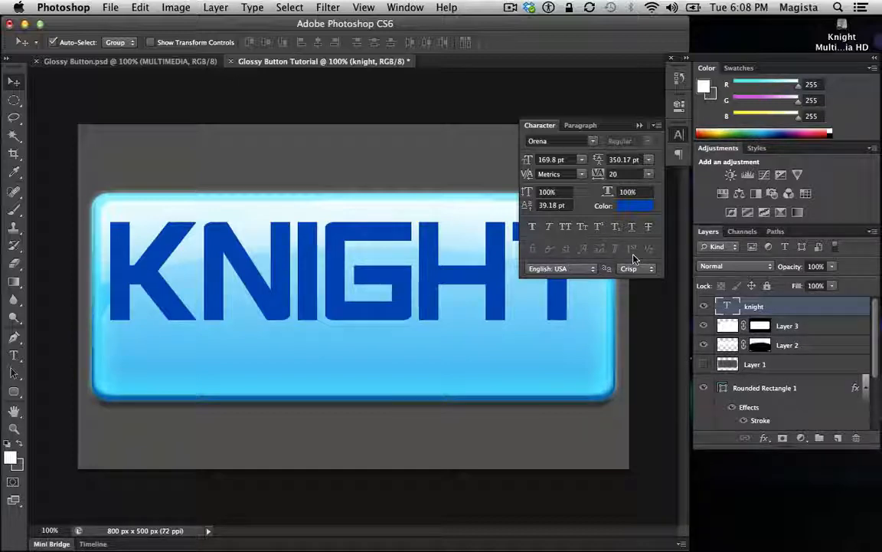
- Apply an Inner Shadow layer style in dark blue #042e99 to the knight text layer
double_click(808, 309)
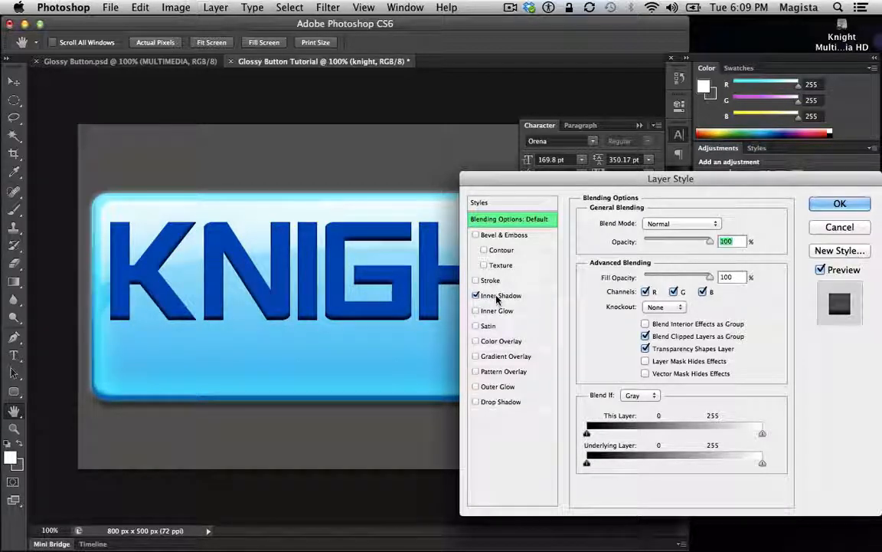
click(483, 296)
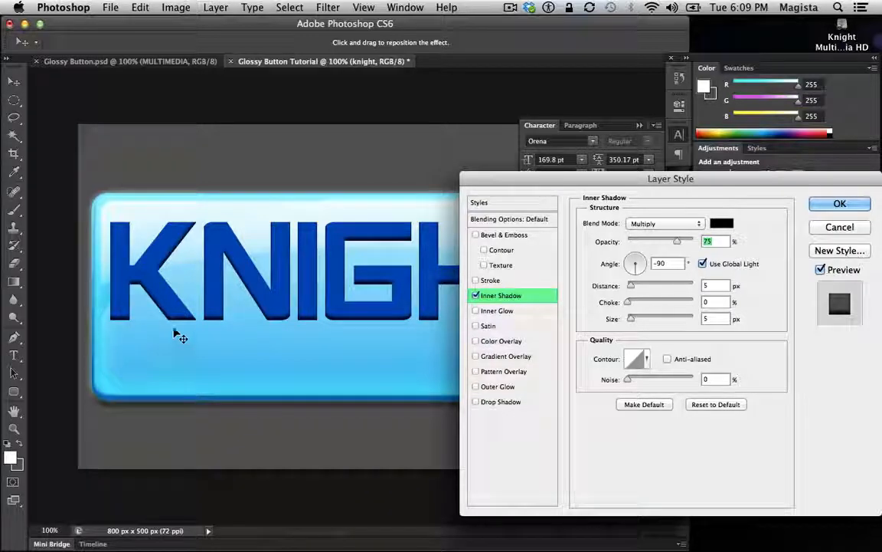
click(726, 225)
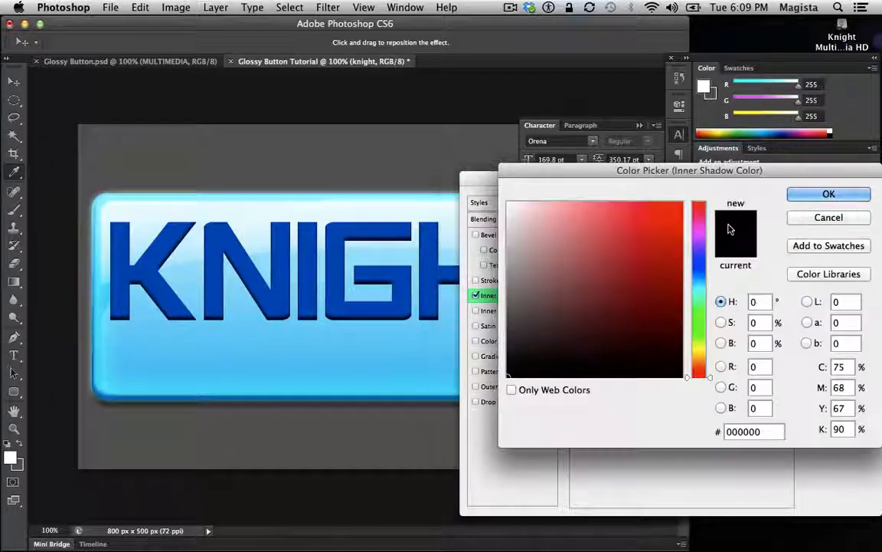
click(699, 269)
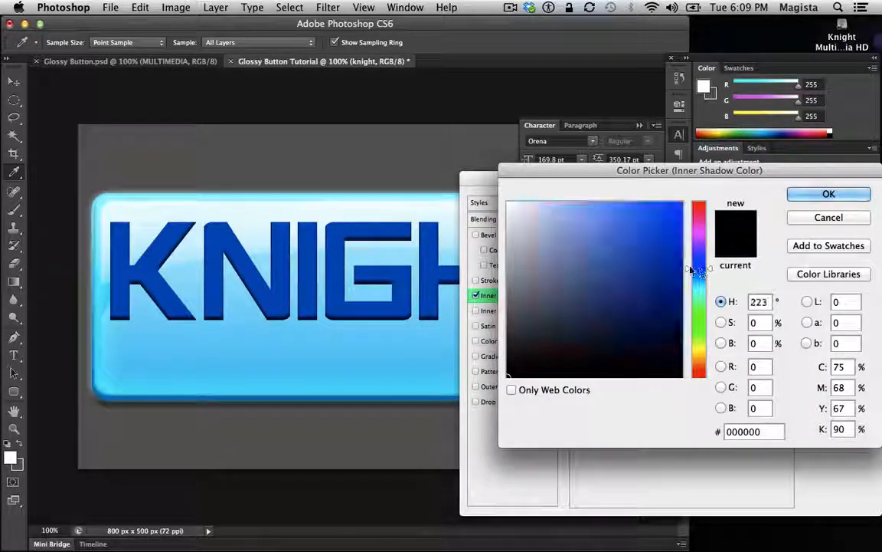
click(678, 272)
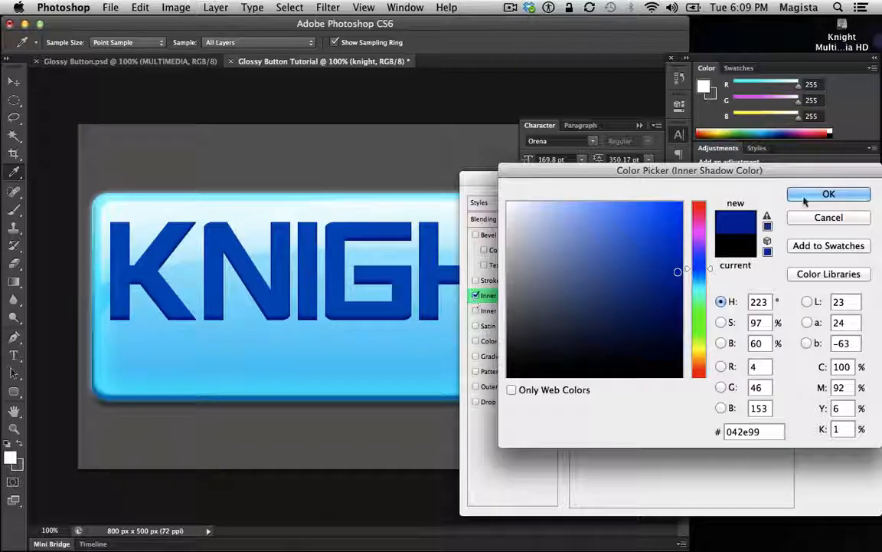
click(829, 194)
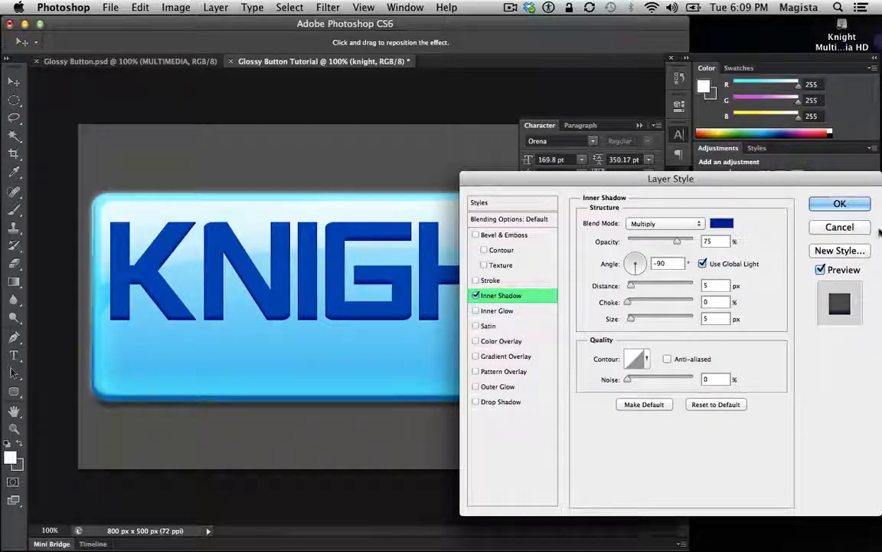
click(840, 204)
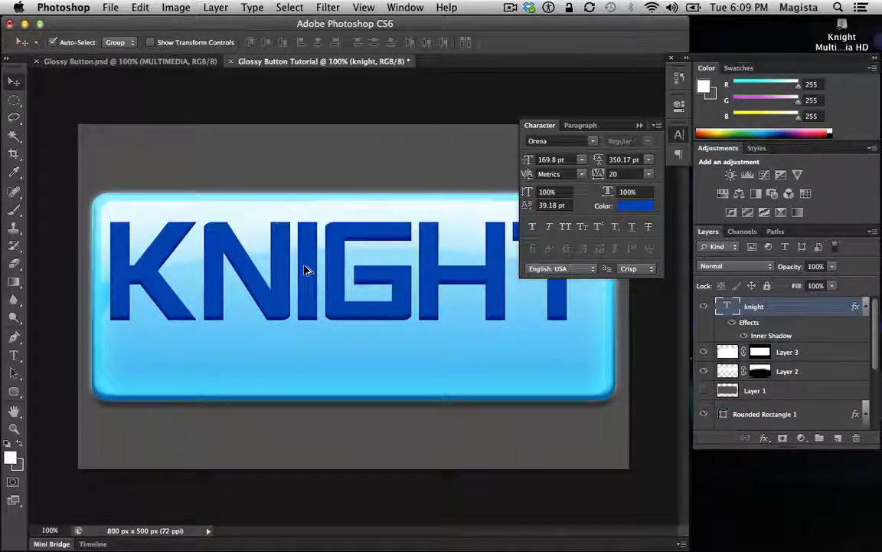
- Duplicate the knight text onto the lower part of the button and replace the copy's wording with "multimedia"
drag(304, 269, 305, 337)
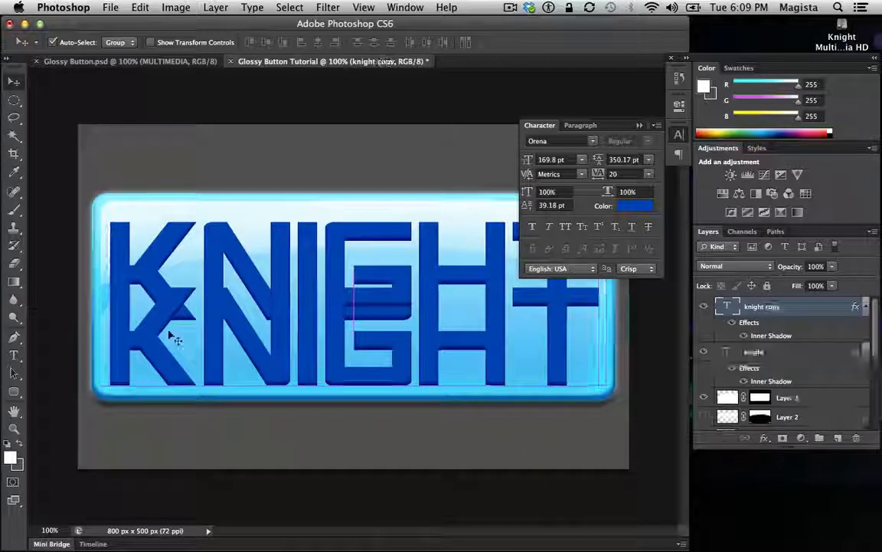
click(14, 354)
click(178, 355)
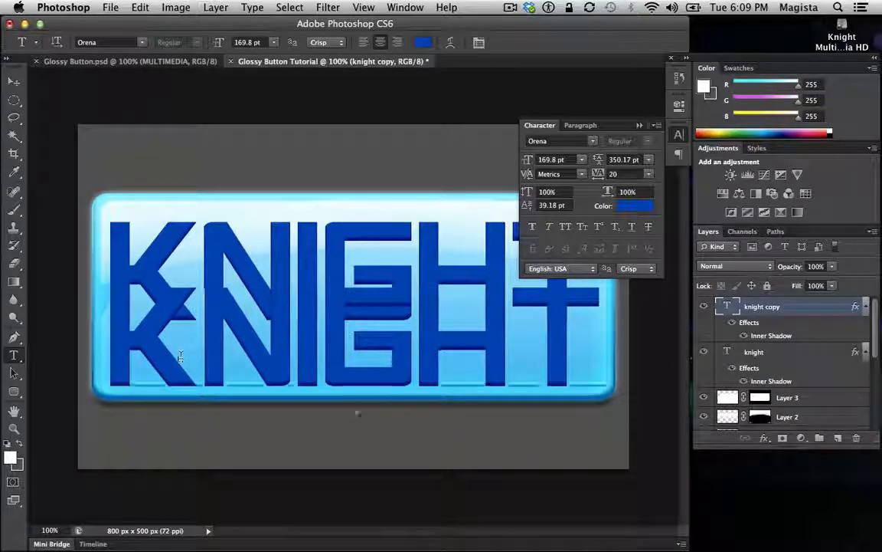
key(super+a)
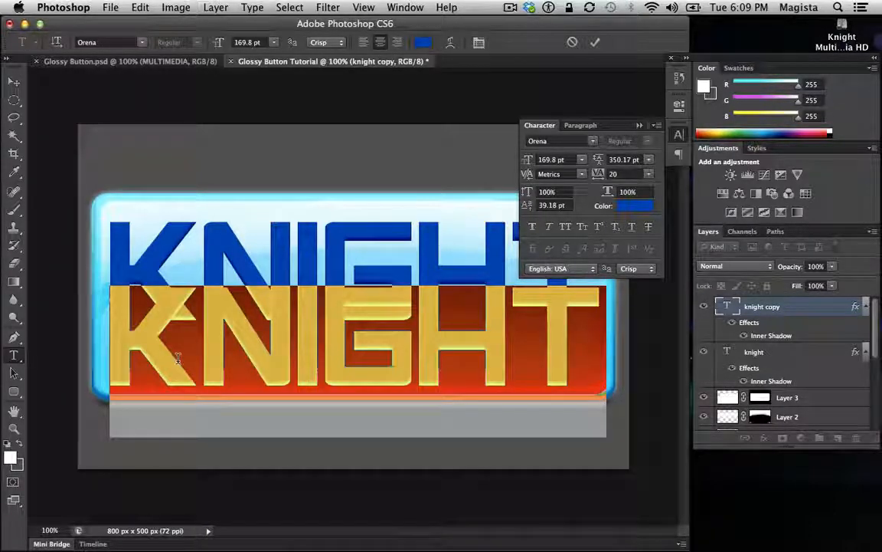
text(MULTI)
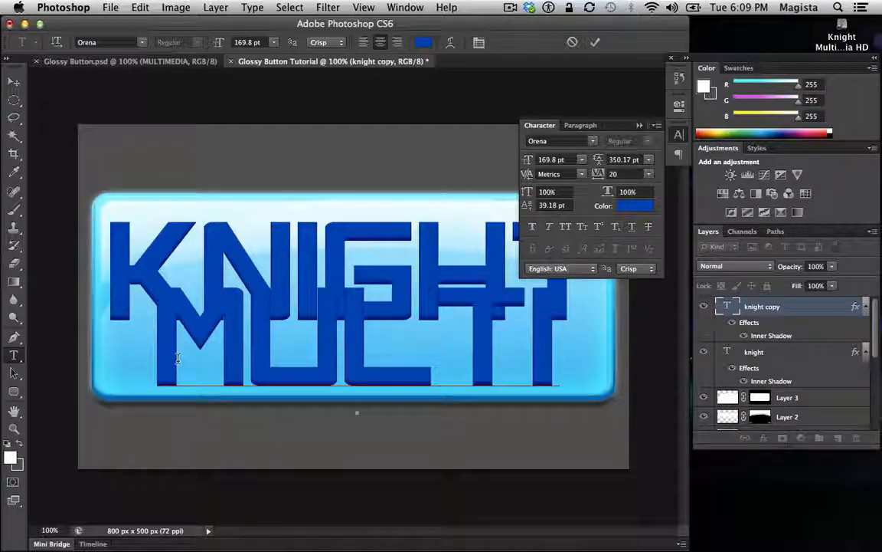
key(BackSpace)
key(BackSpace)
key(BackSpace)
key(BackSpace)
key(BackSpace)
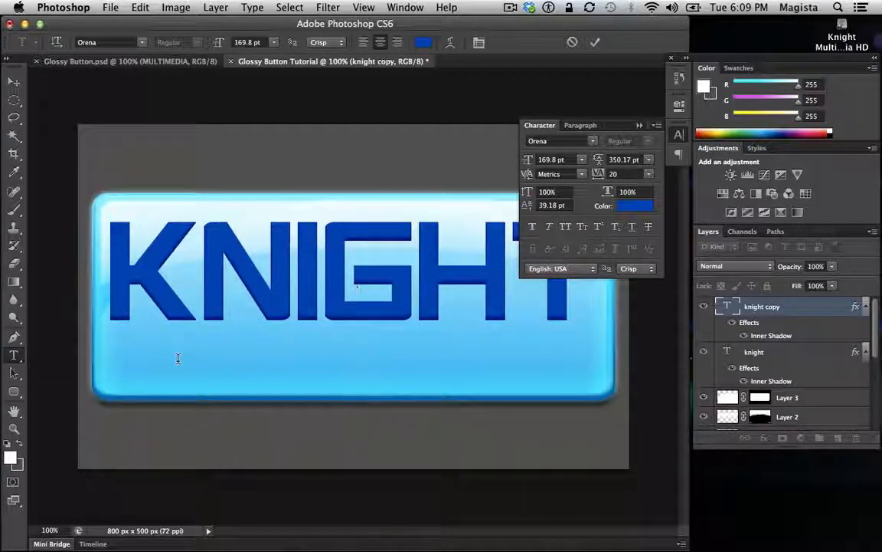
text(MULTIMED)
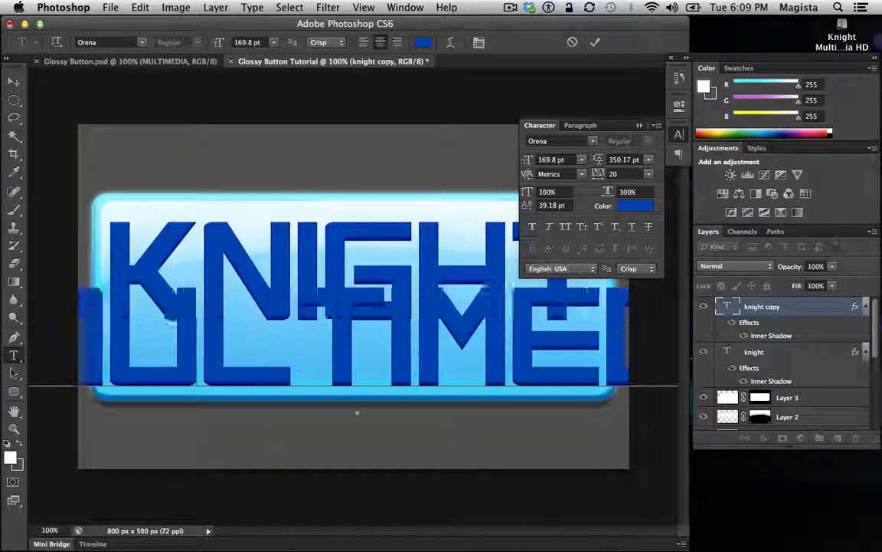
click(13, 82)
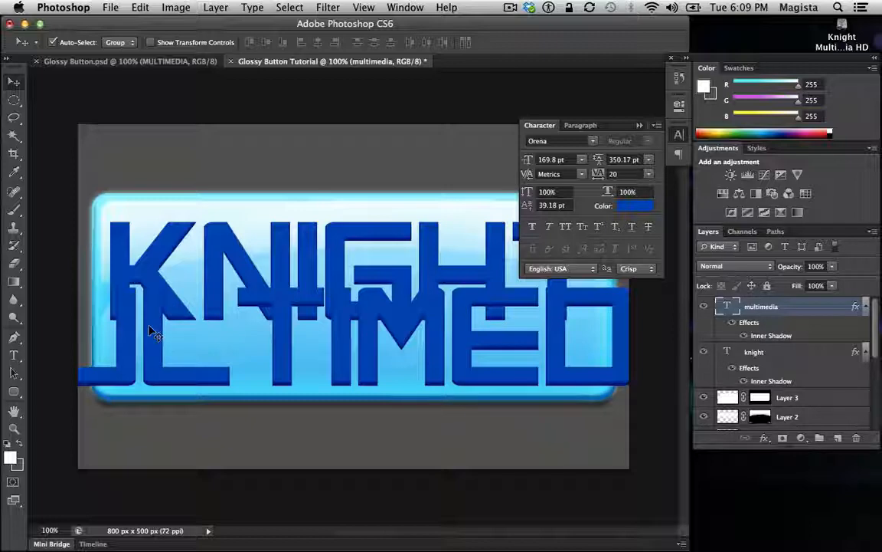
- Scale the multimedia text proportionally to about 52.5% and place it beneath the knight text inside the button
key(super+t)
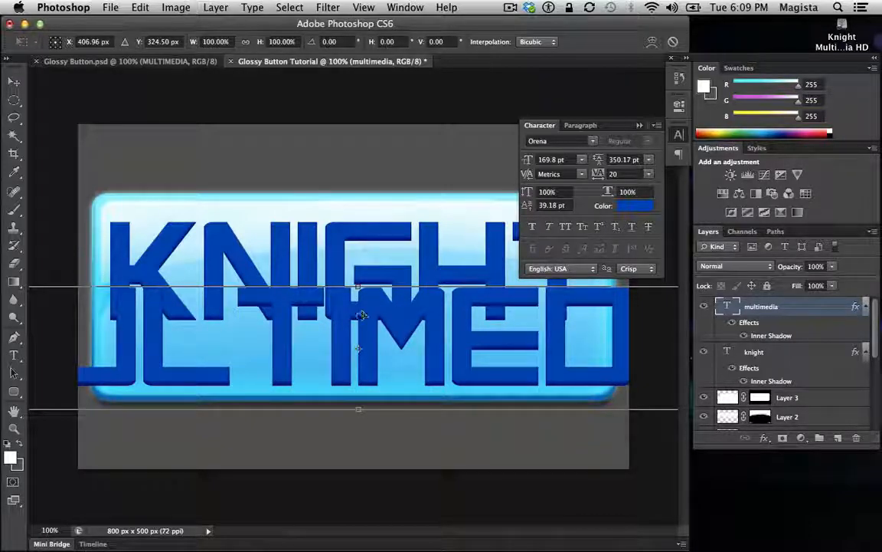
drag(365, 311, 481, 310)
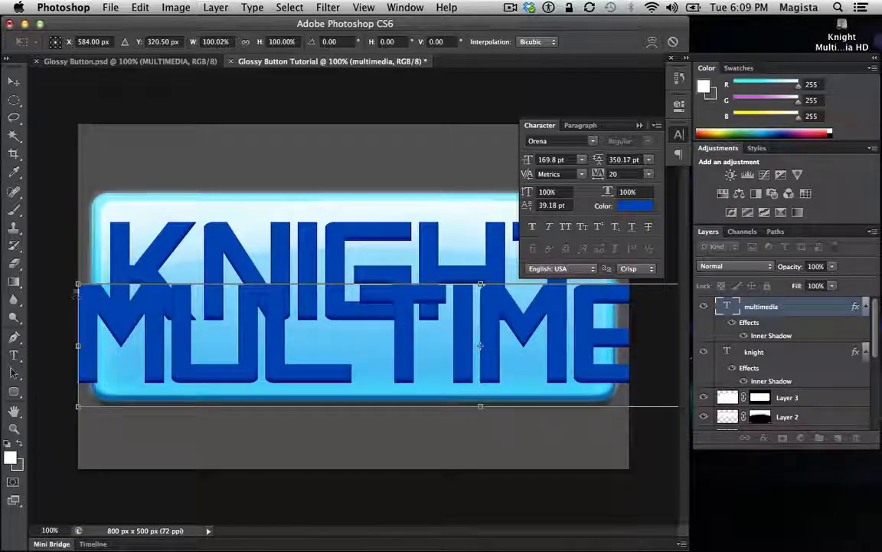
drag(76, 283, 382, 331)
drag(460, 392, 207, 380)
drag(129, 323, 207, 334)
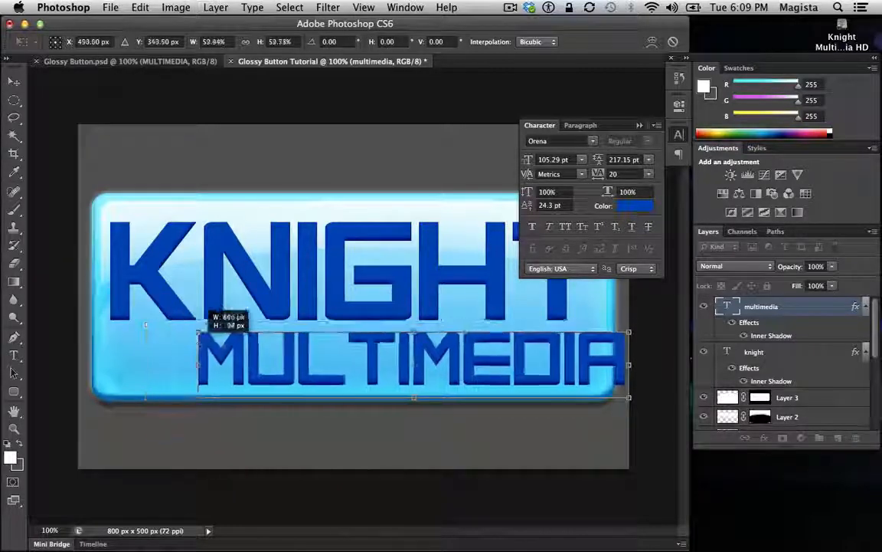
drag(380, 368, 311, 371)
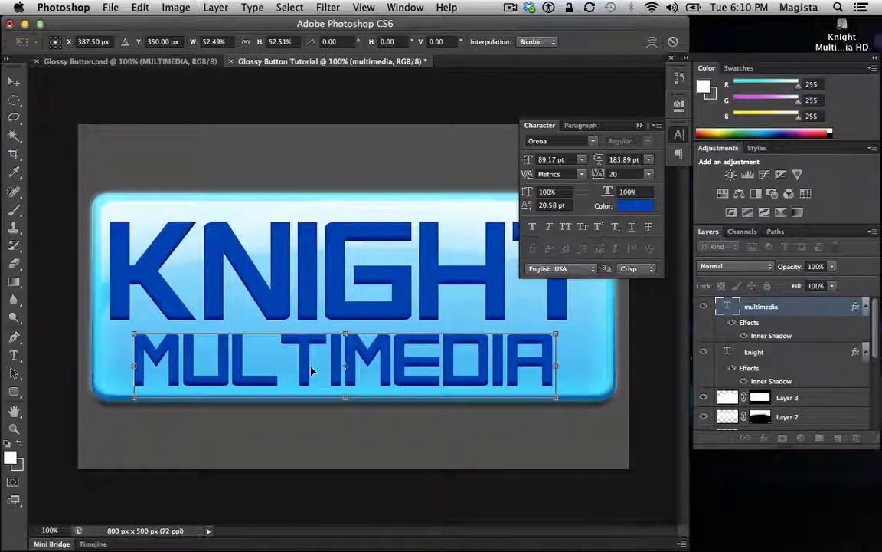
key(Return)
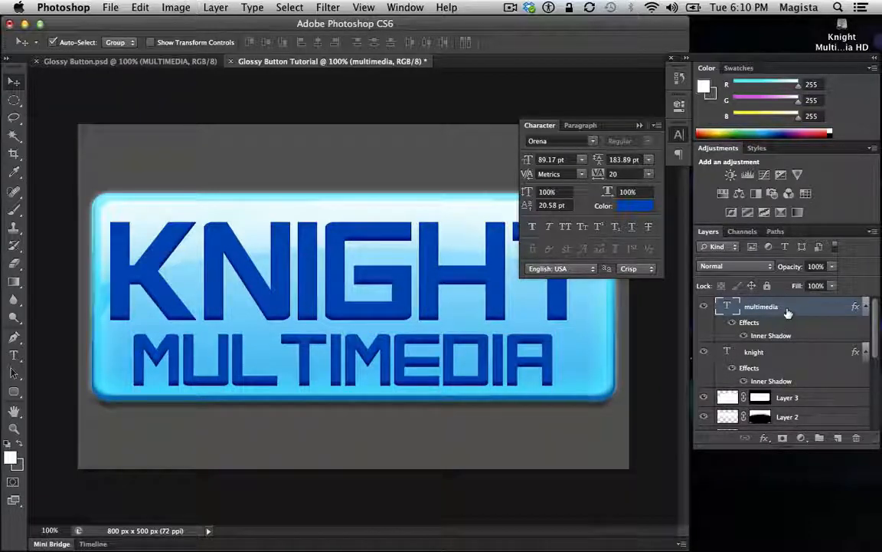
- Align the multimedia and knight text layers with the Background layer by their vertical and horizontal centers
shift+click(782, 353)
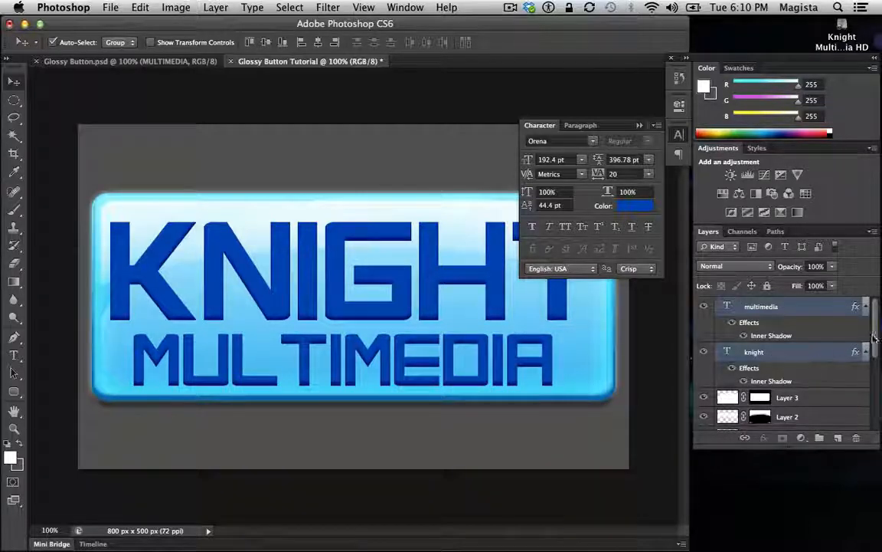
scroll(789, 337, down, 5)
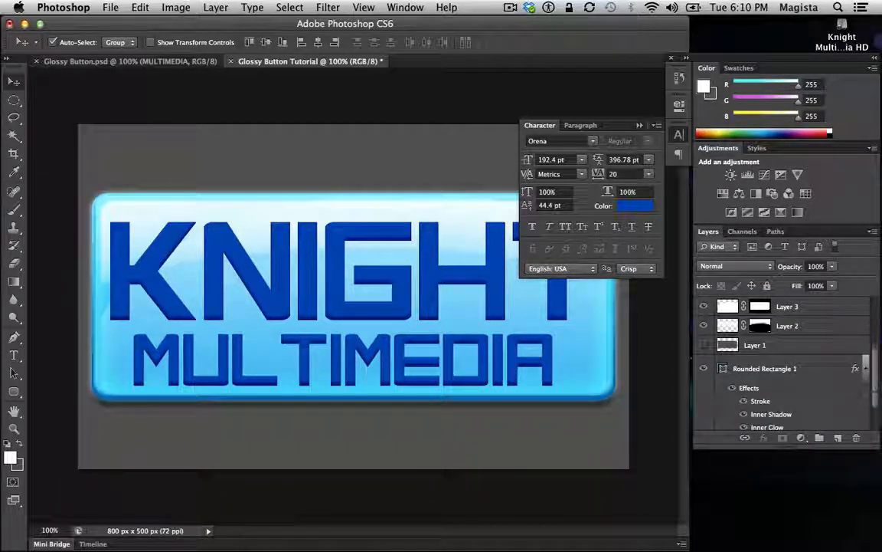
scroll(774, 383, down, 3)
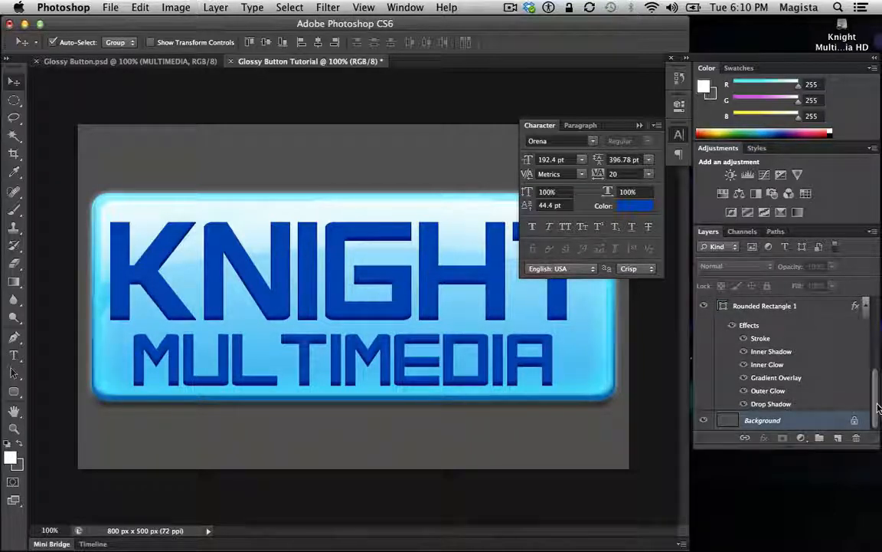
scroll(877, 297, up, 8)
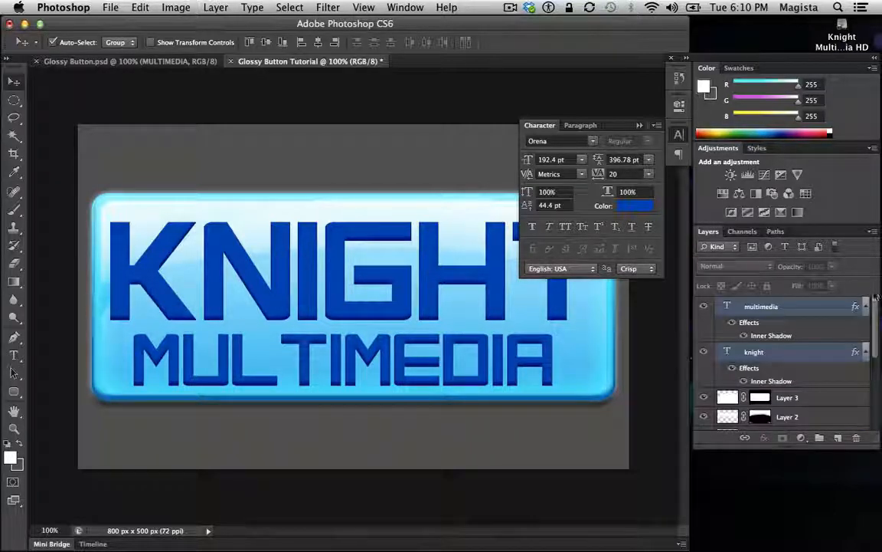
click(266, 44)
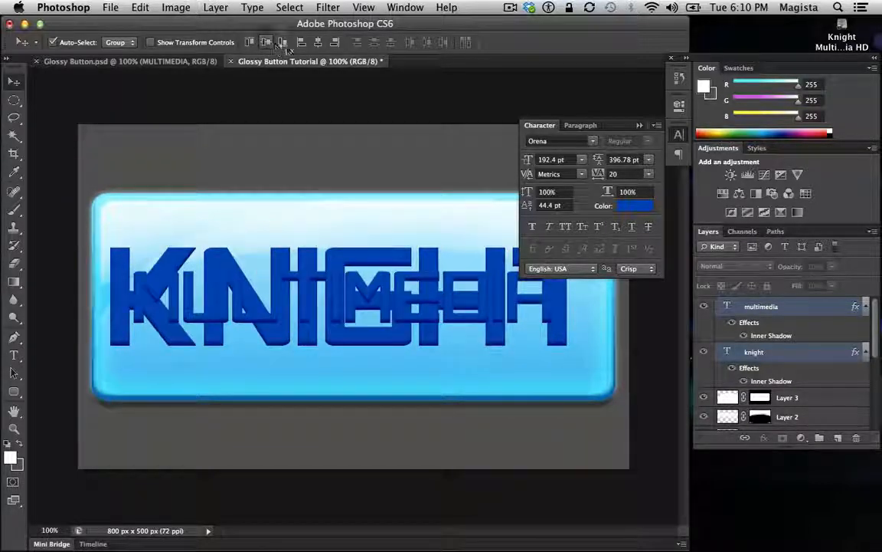
click(320, 44)
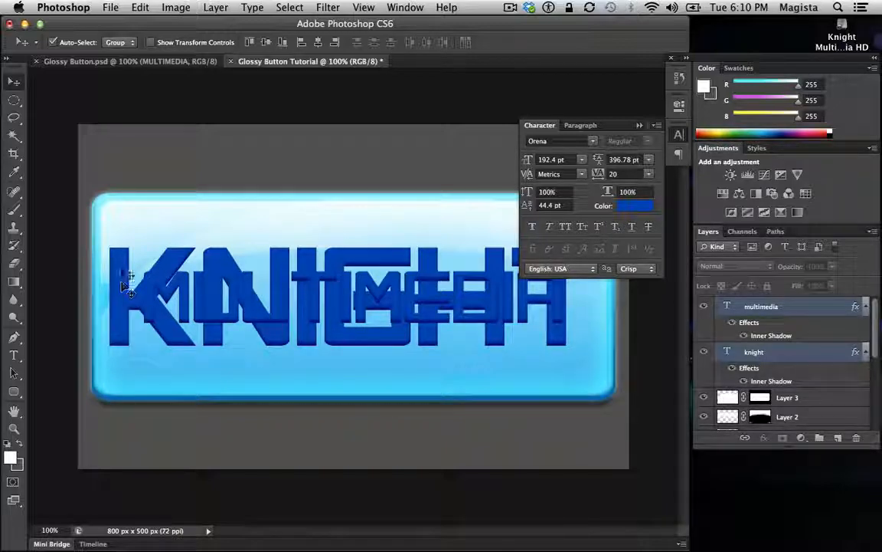
- Move the knight text straight up and the multimedia text straight down about 87 px, keeping both horizontally centered on the button
click(148, 367)
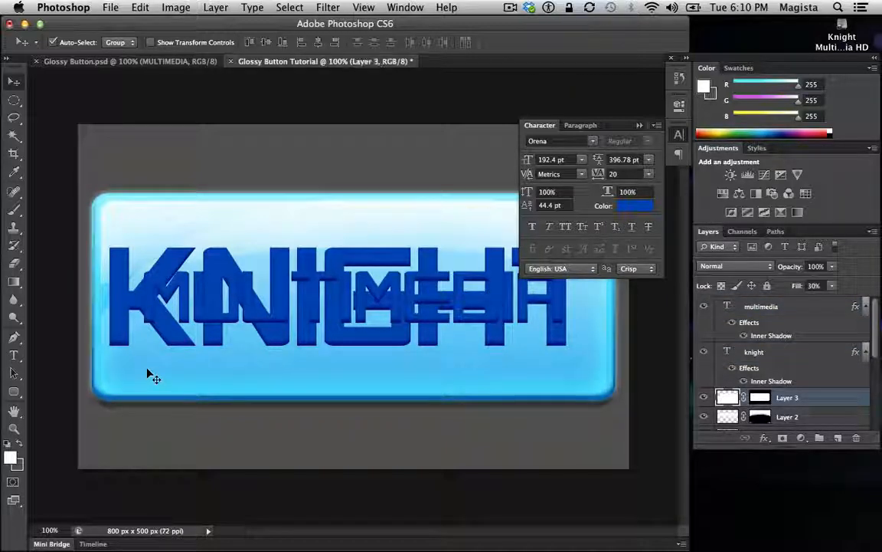
click(121, 321)
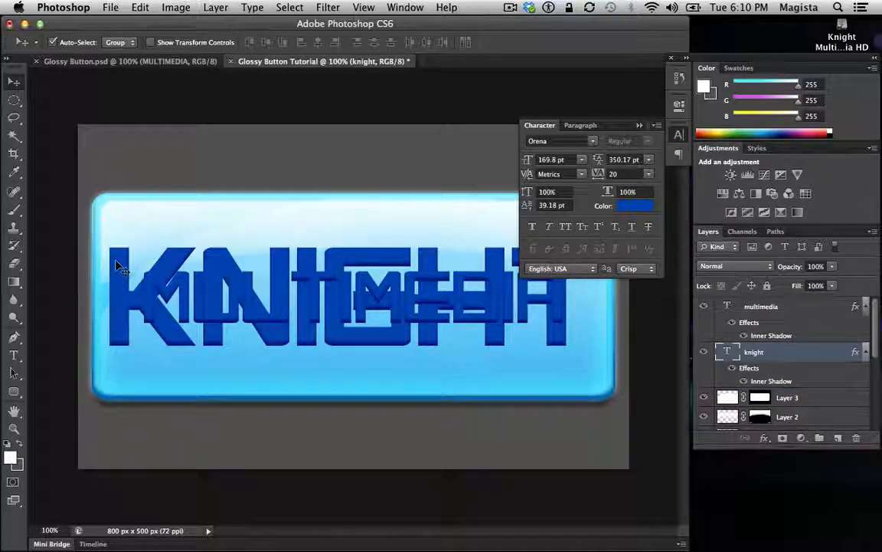
drag(116, 265, 116, 241)
click(184, 287)
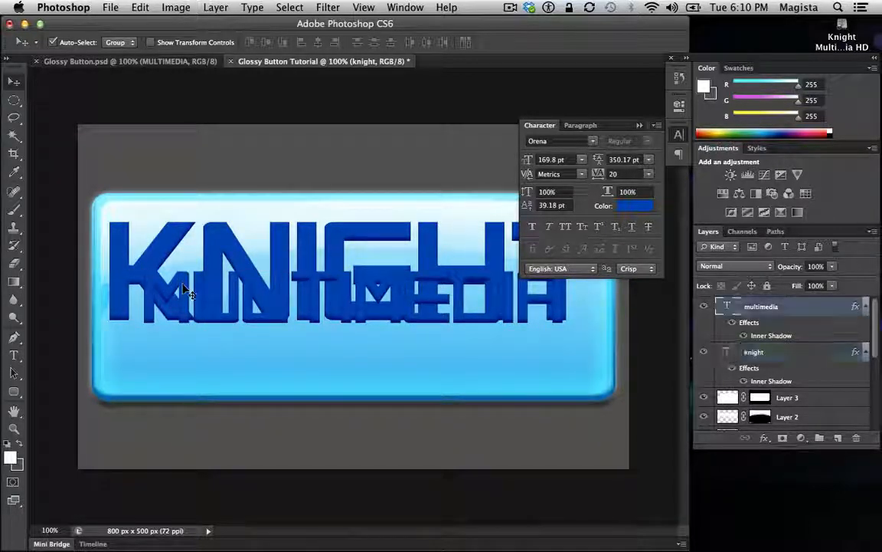
drag(183, 288, 187, 346)
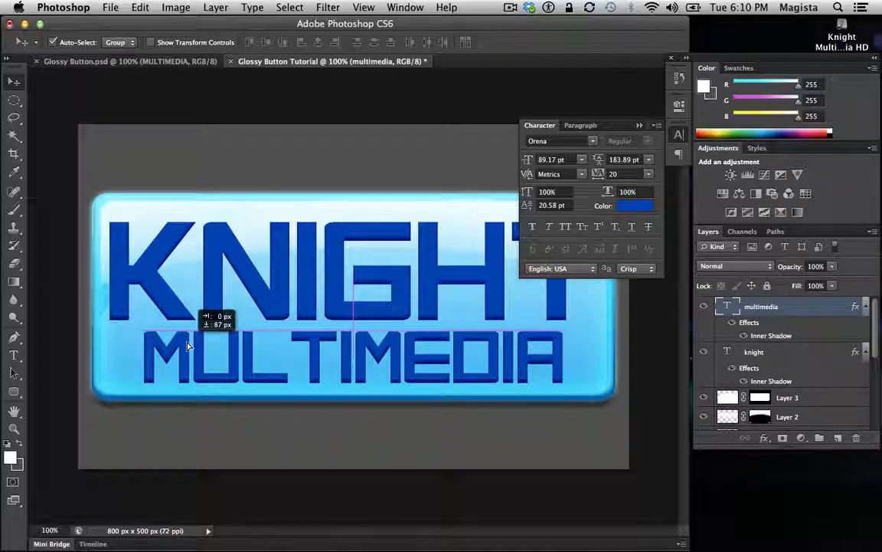
drag(187, 346, 187, 347)
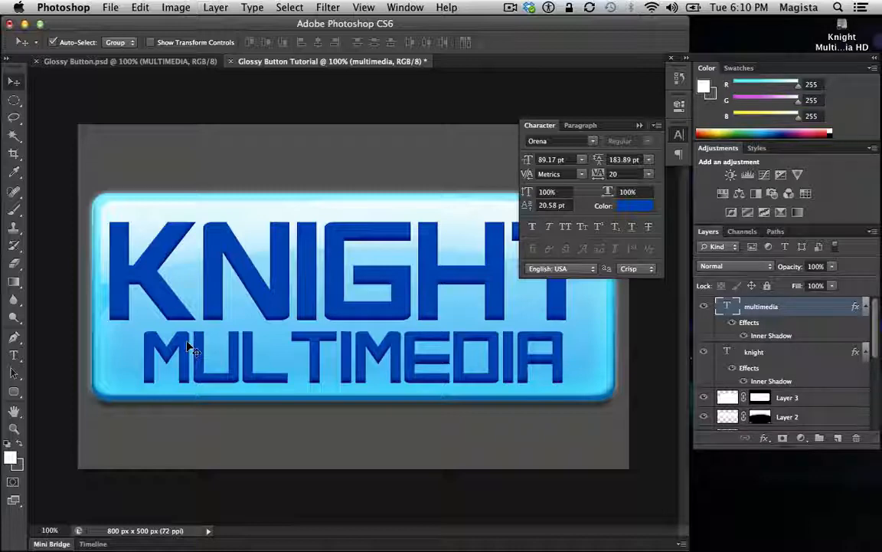
- Move the multimedia and knight layers together below gloss Layers 3 and 2, and collapse the character settings
shift+click(798, 353)
scroll(789, 311, down, 2)
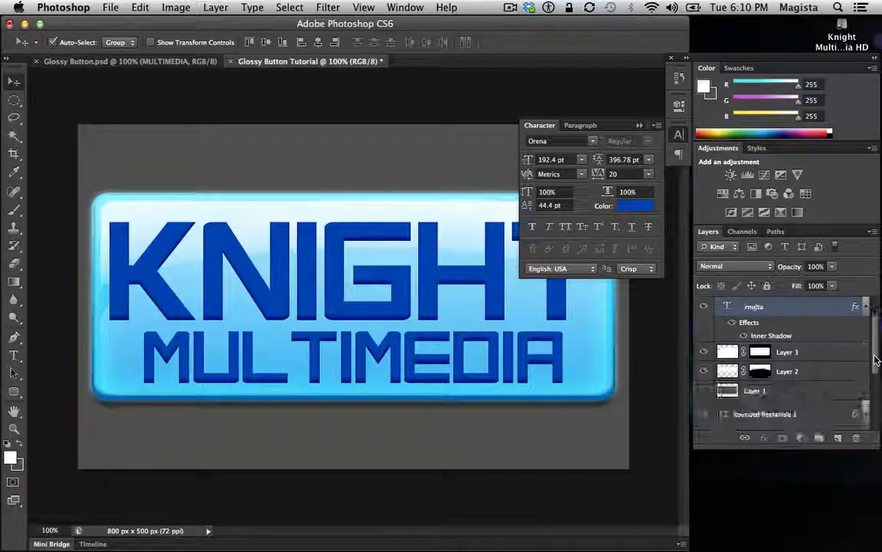
drag(807, 307, 800, 373)
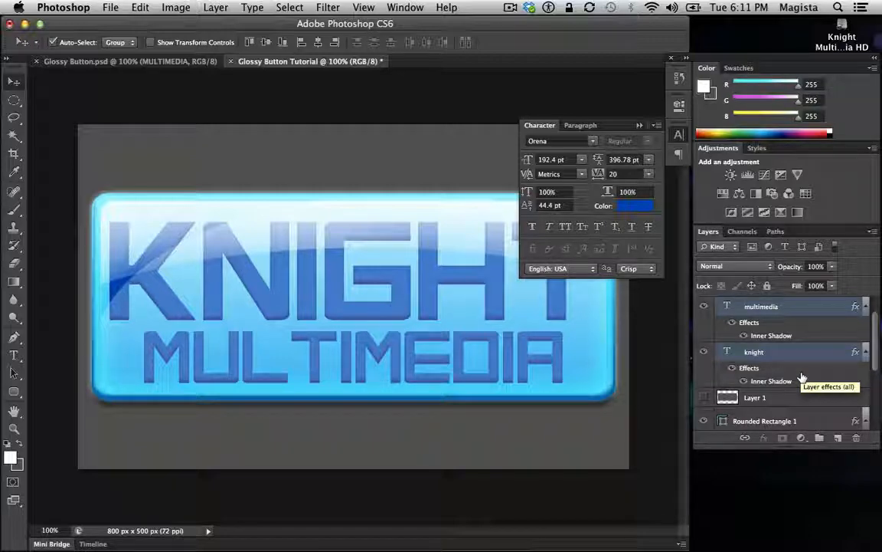
click(638, 127)
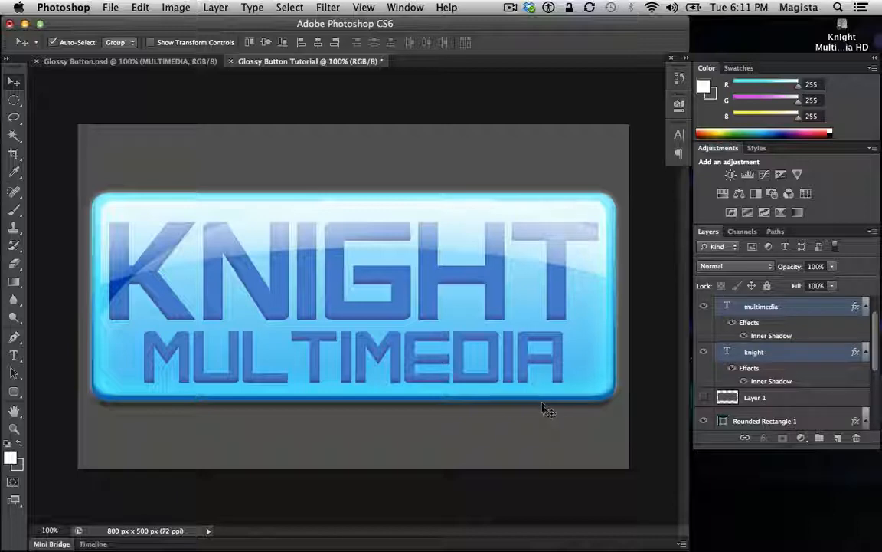
- Set the Rounded Rectangle 1 layer's Drop Shadow to 11 px distance, 30% spread and 10 px size
scroll(878, 367, down, 3)
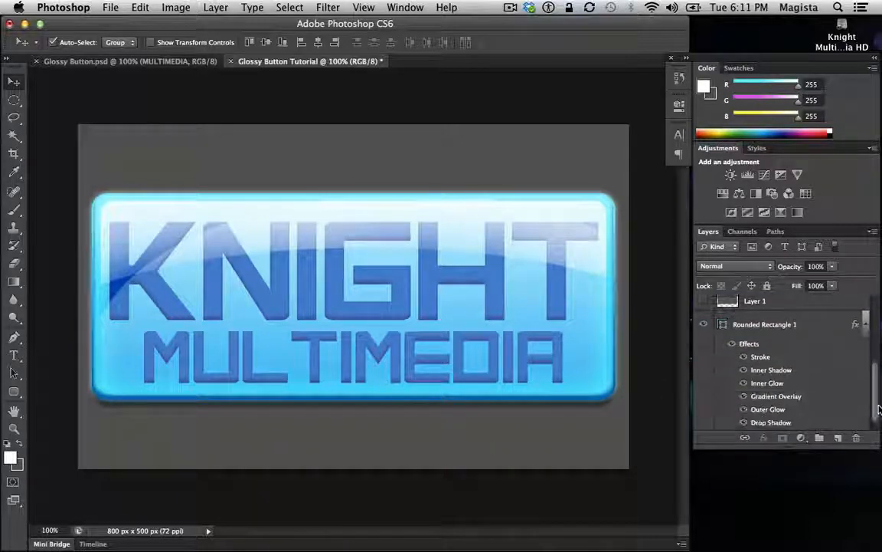
double_click(810, 324)
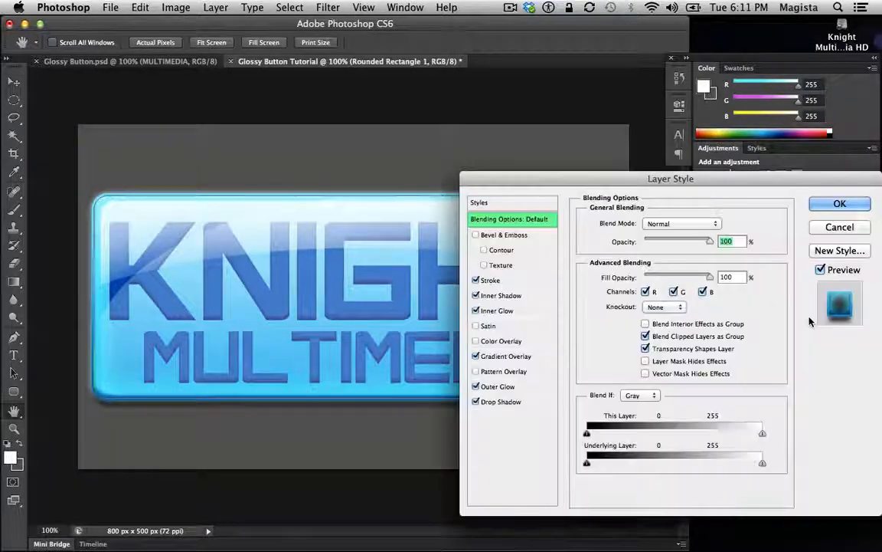
click(497, 404)
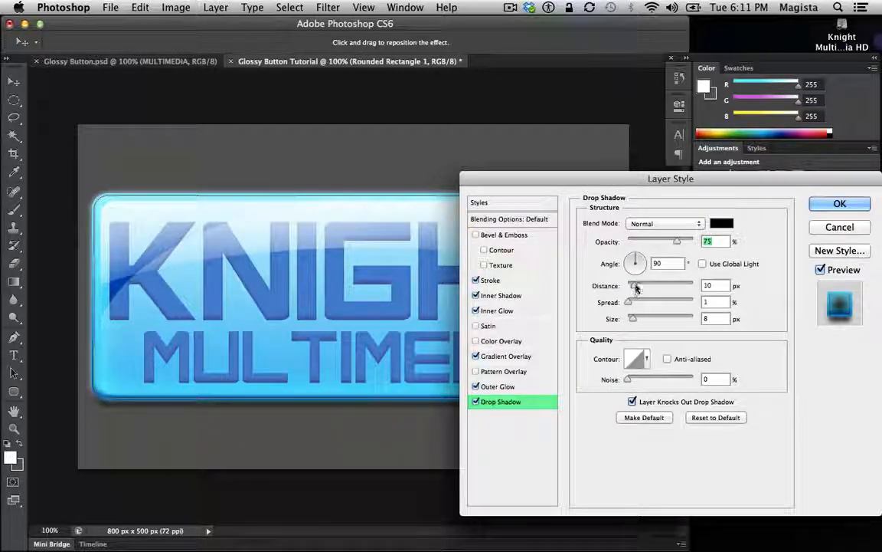
drag(634, 285, 636, 291)
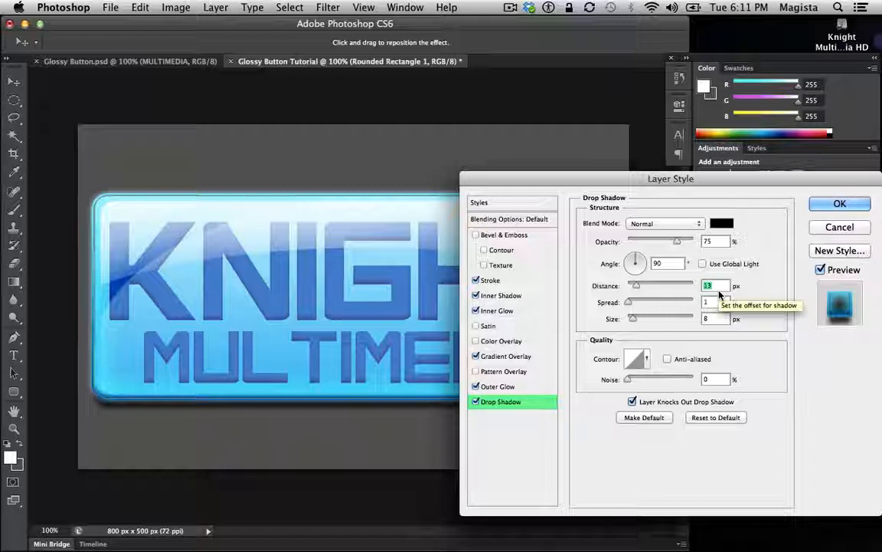
text(10)
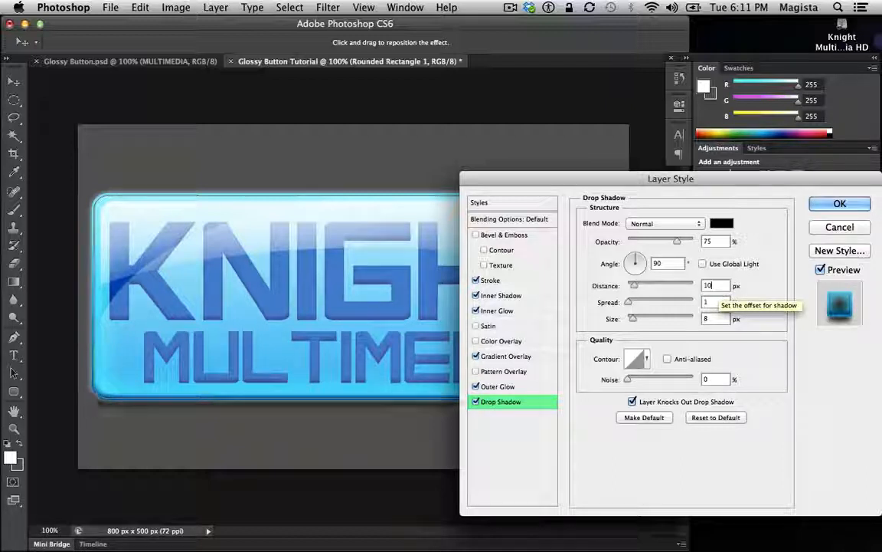
key(BackSpace)
key(BackSpace)
text(5)
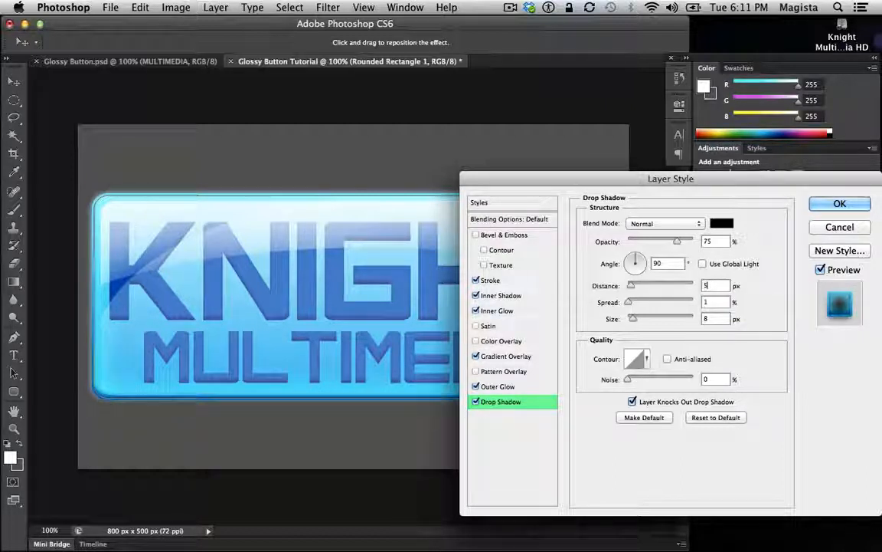
mouse_move(630, 302)
mouse_down()
mouse_move(676, 303)
mouse_move(632, 320)
mouse_up()
click(634, 321)
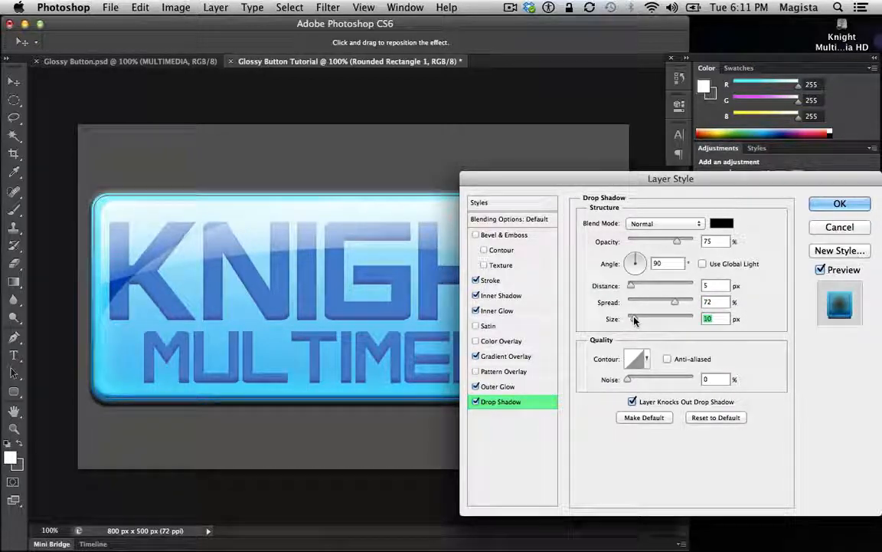
click(679, 304)
drag(680, 303, 647, 307)
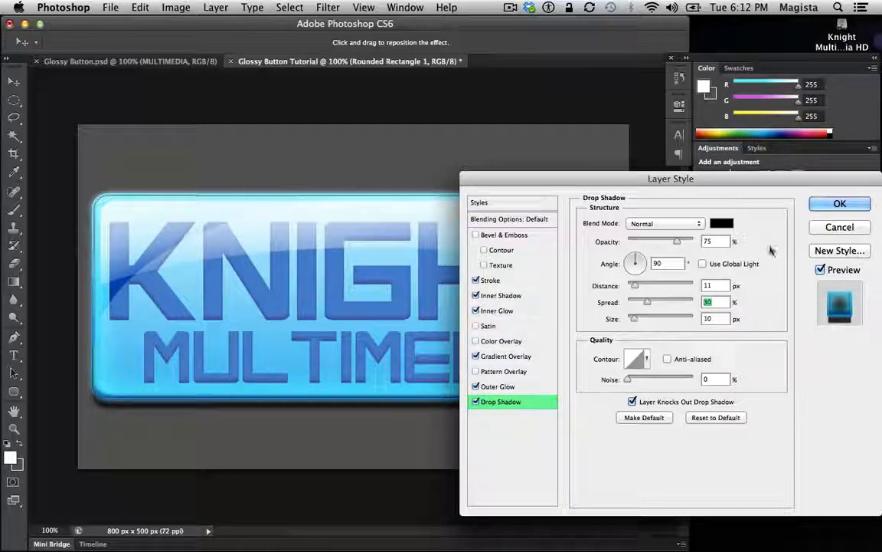
click(841, 204)
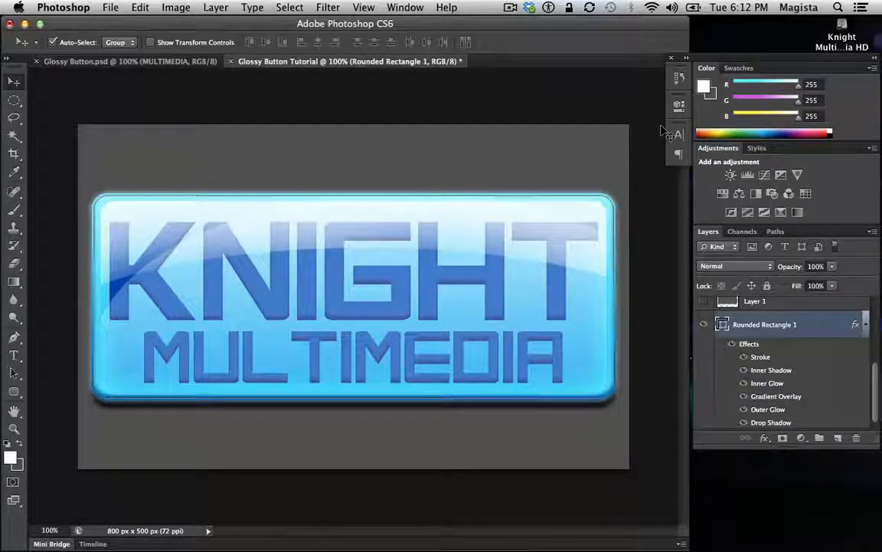
- Display the finished button in Full Screen Mode to examine the overall result
click(396, 9)
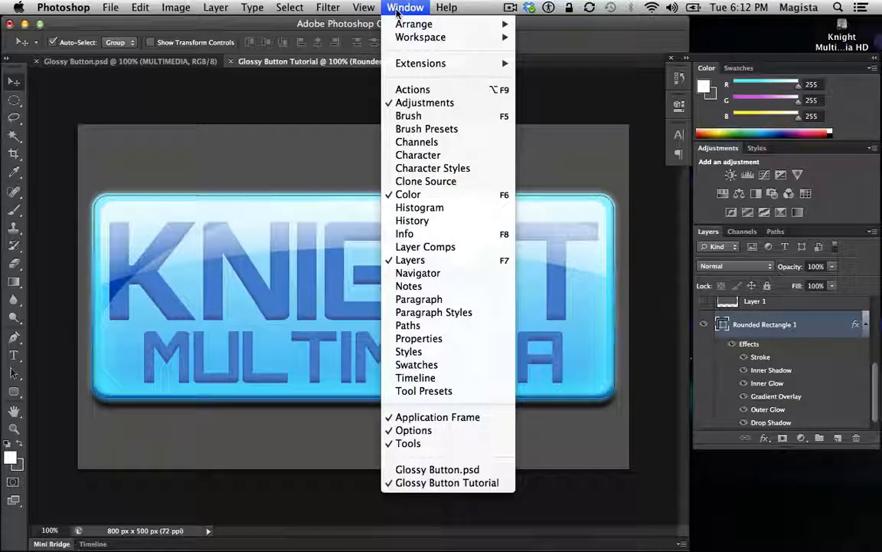
mouse_move(364, 8)
mouse_move(391, 194)
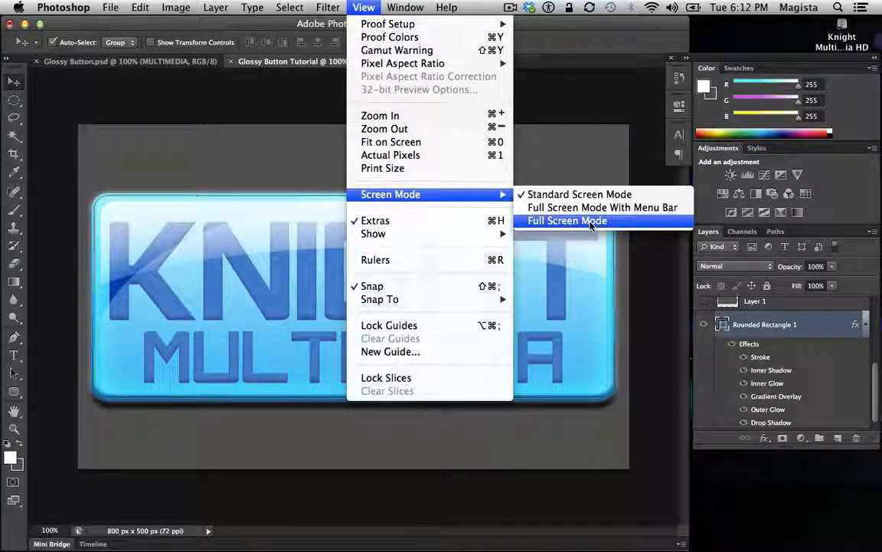
click(590, 222)
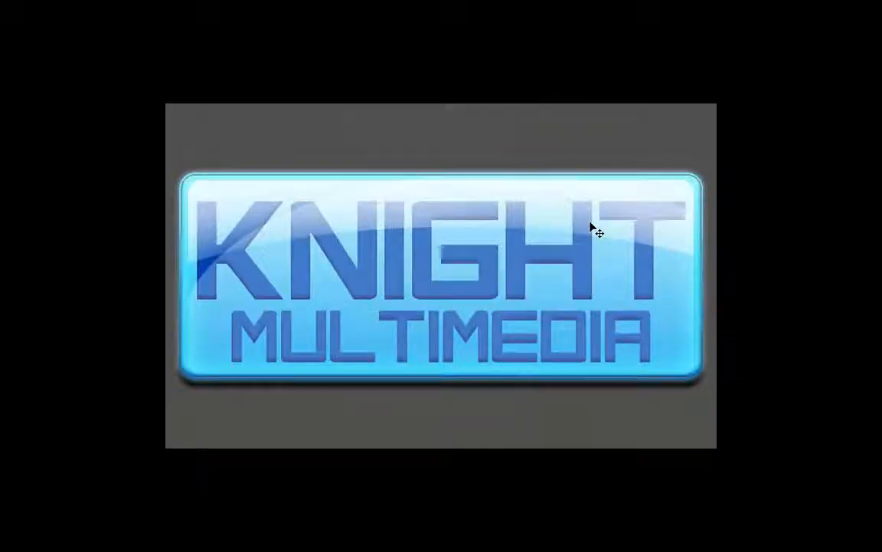